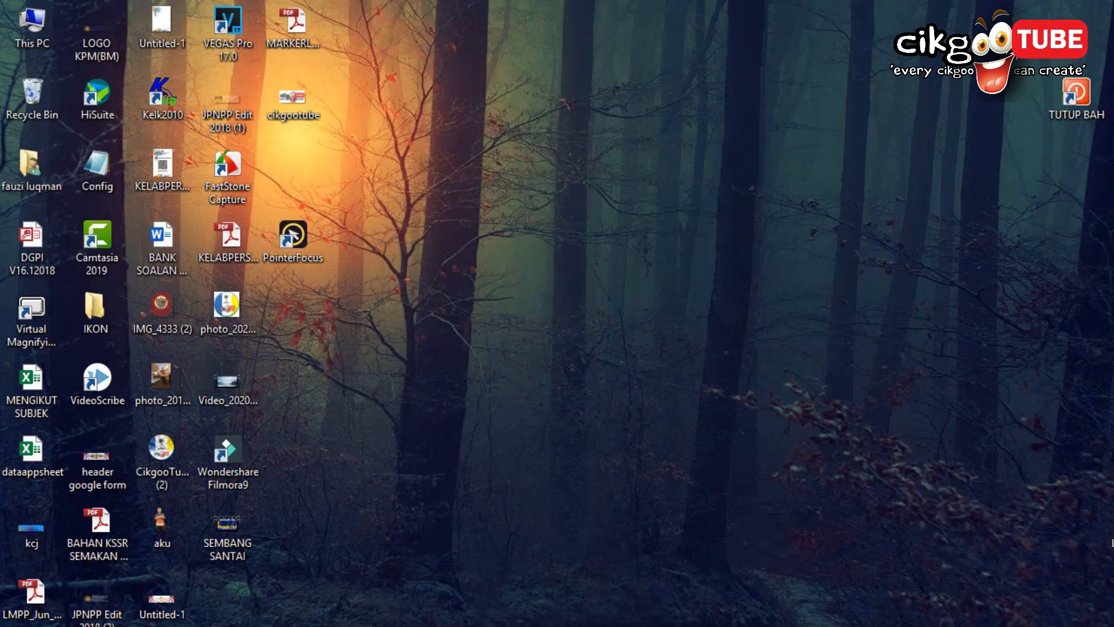
Step: Switch to the Google Drive folder in Chrome, open the form "LATIHAN SECTION DAN BASE ON ANSWER SECTION" and view its theme options
mouse_move(598, 626)
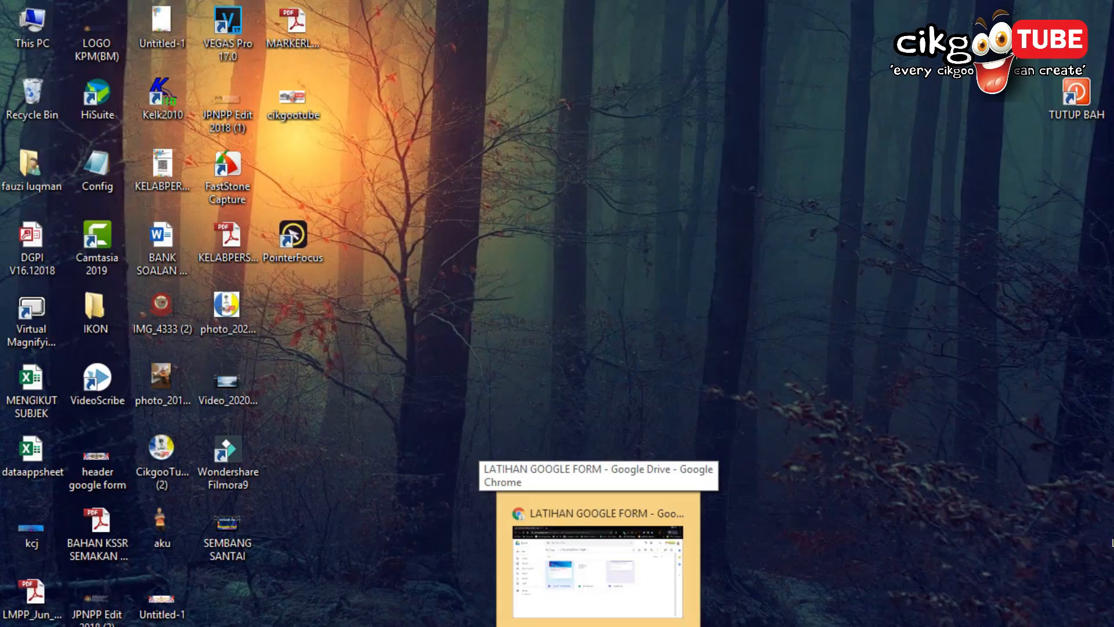
left_click(599, 626)
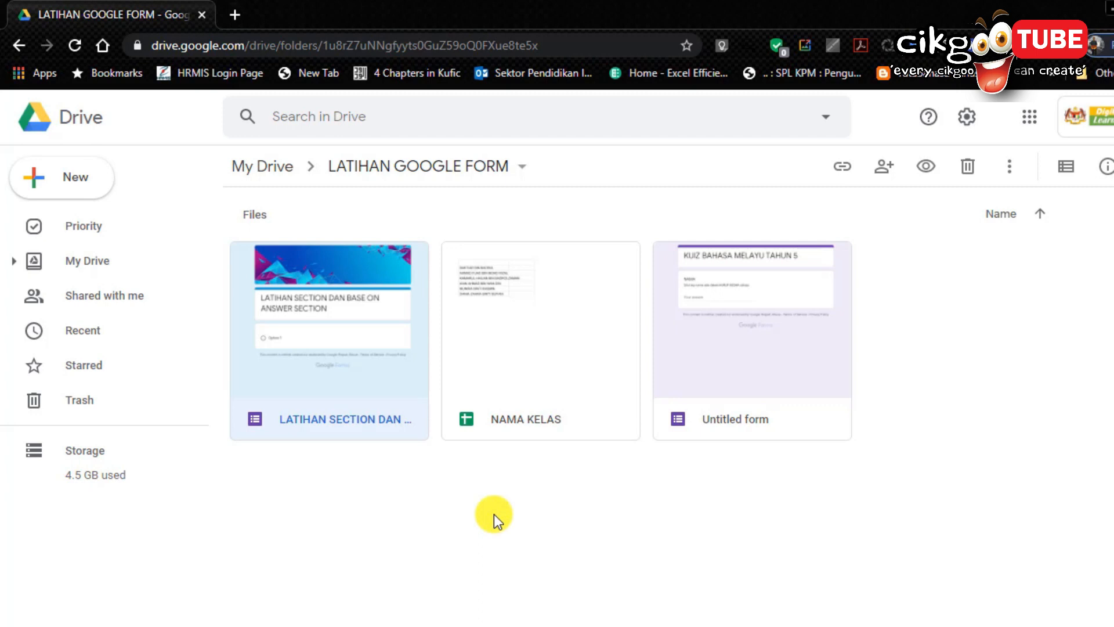
double_click(323, 310)
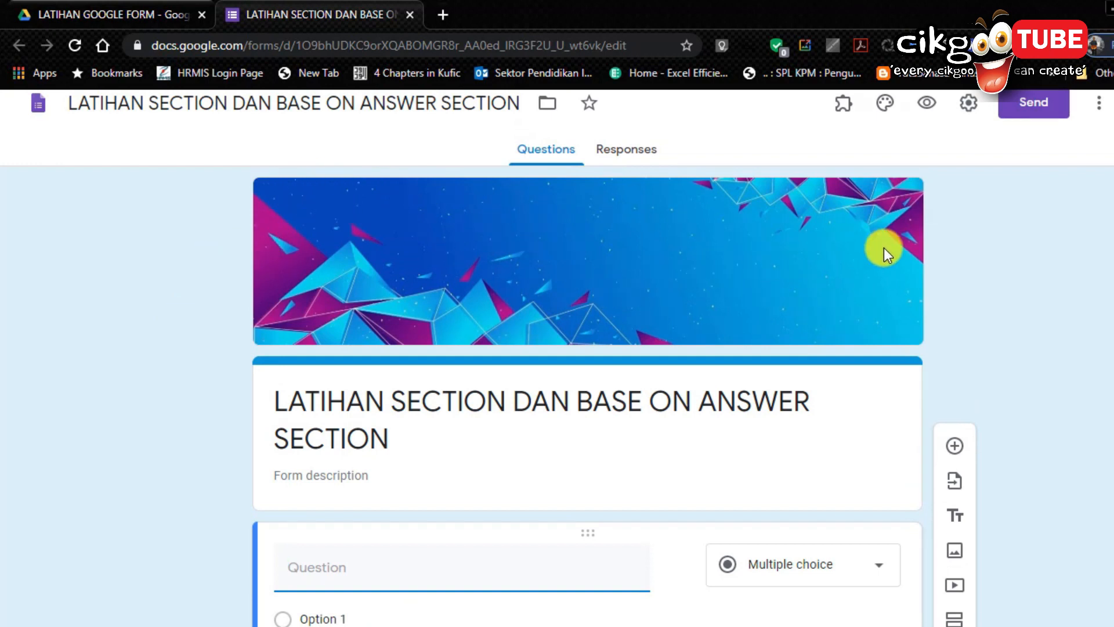
left_click(884, 103)
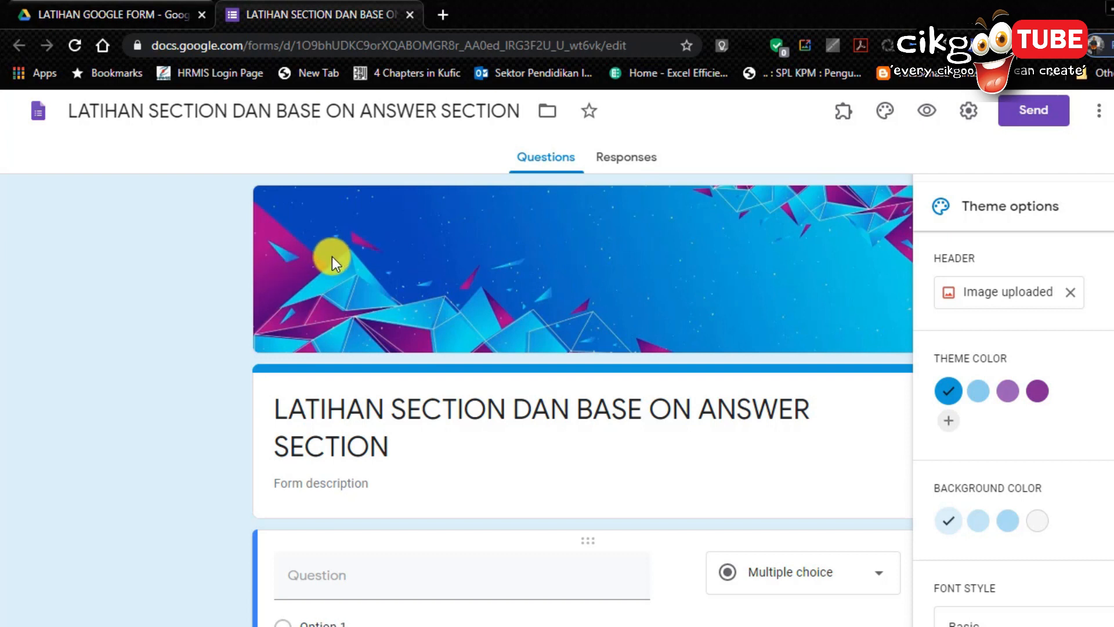
left_click(445, 411)
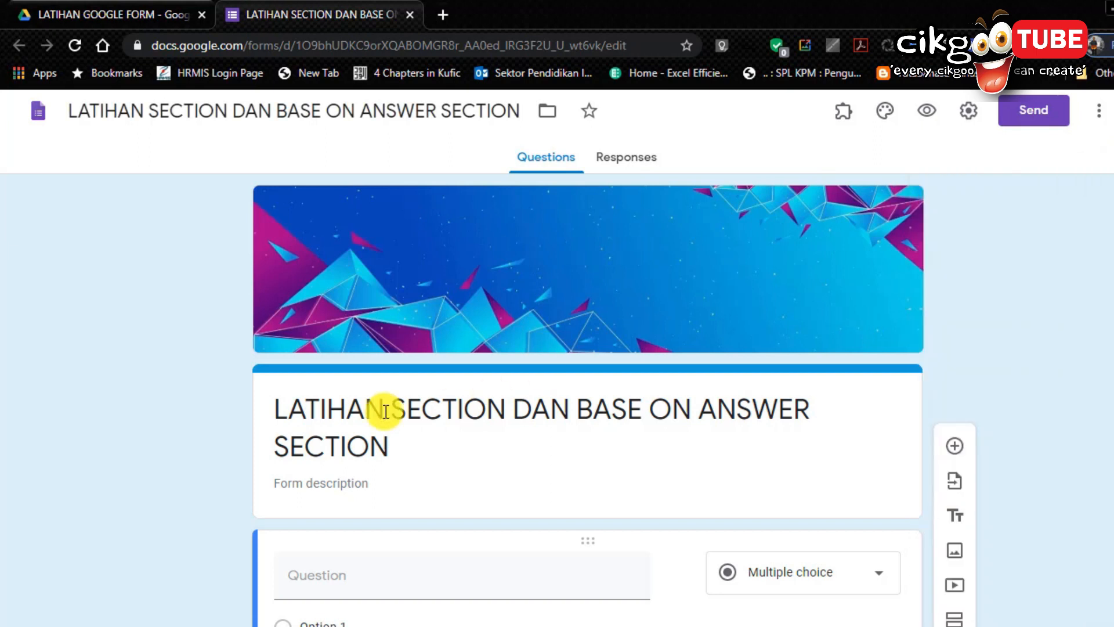
Step: Enter "SILA PILIH KELAS" as the text of the form's first question
scroll(257, 422, "down", 2)
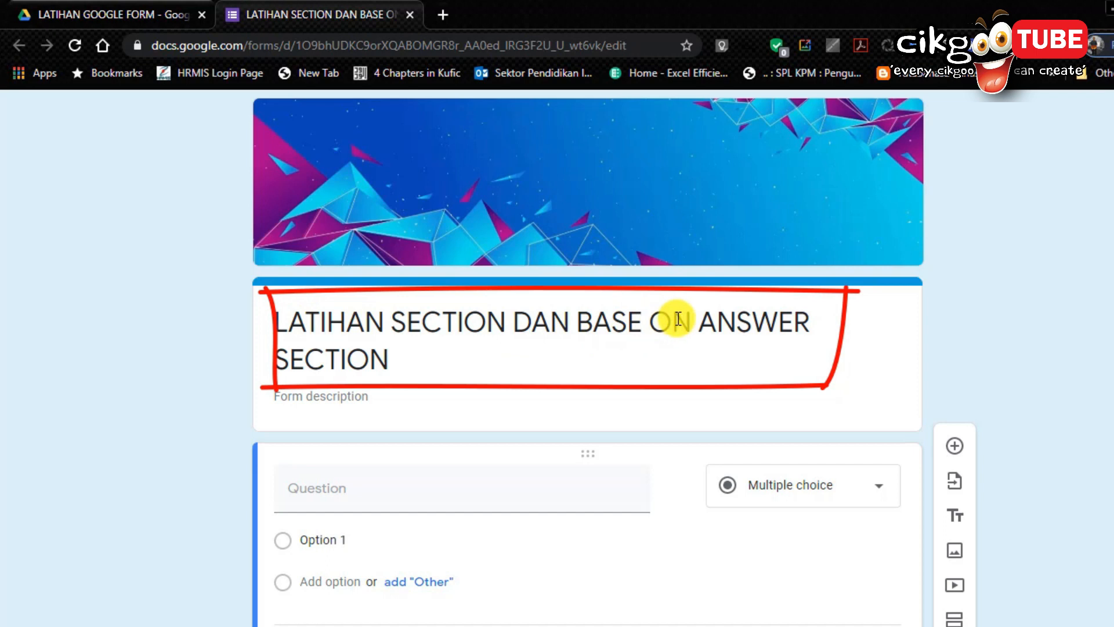
scroll(401, 353, "down", 2)
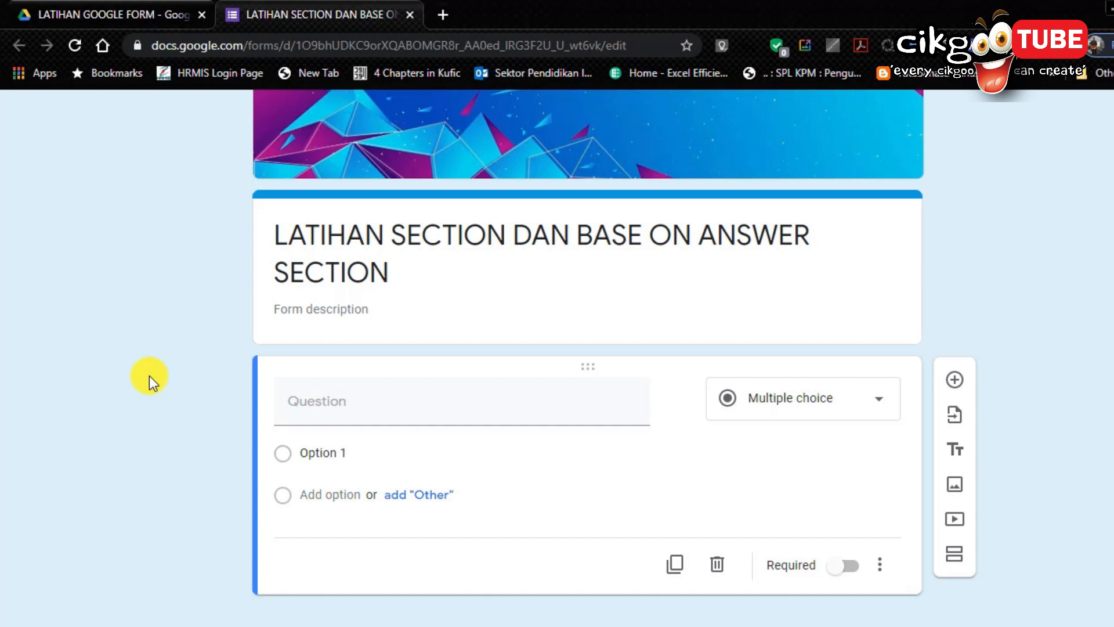
left_click(309, 416)
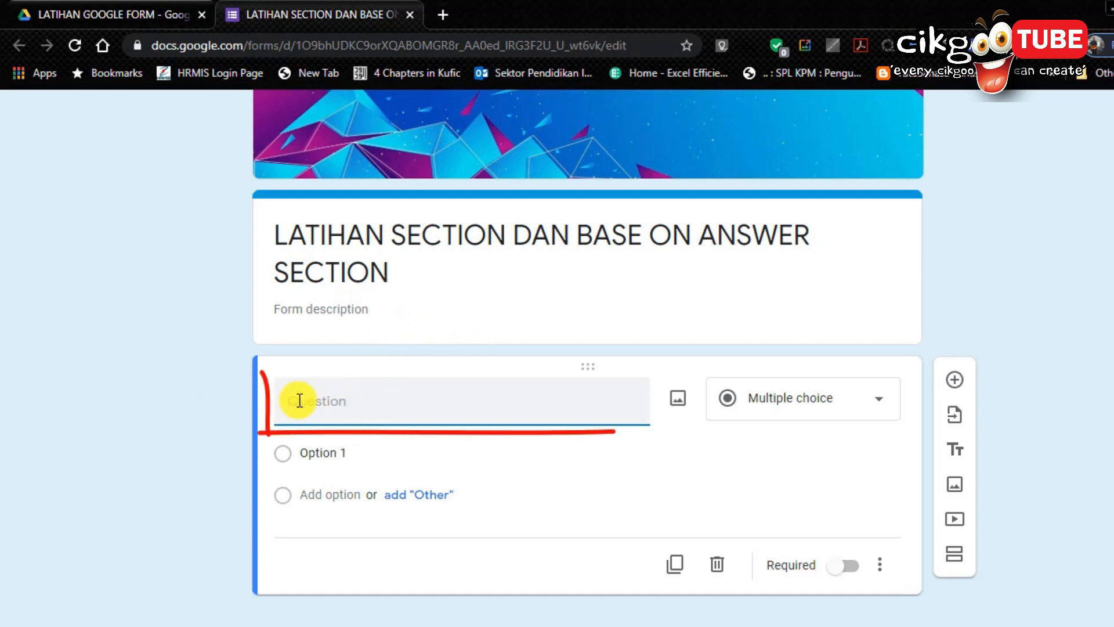
type("SI")
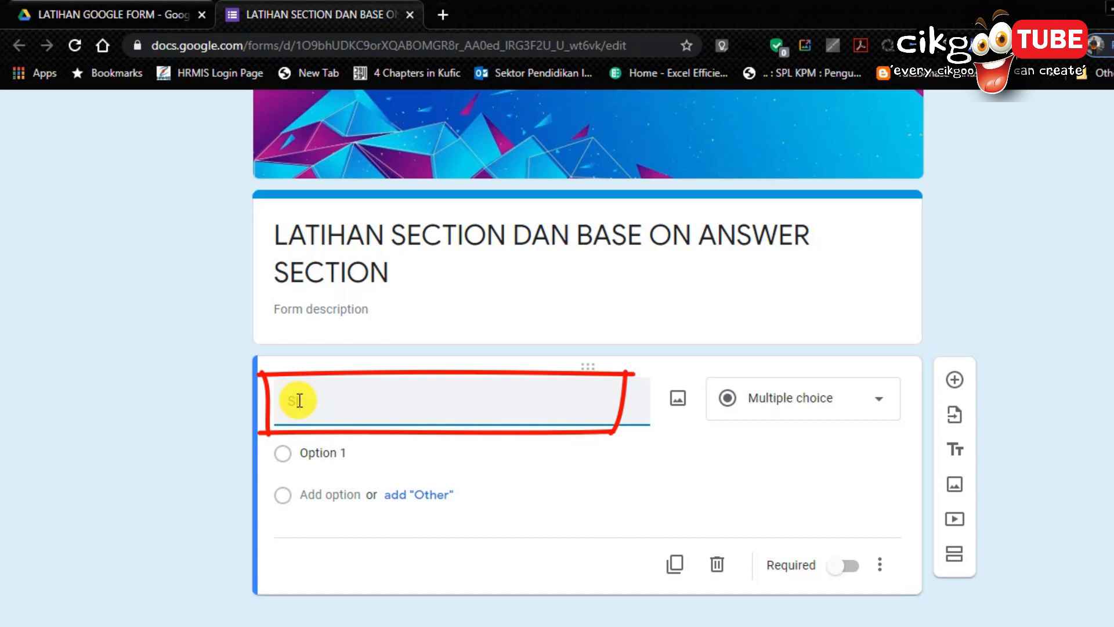
type("LA PILIH KELAS")
left_click(196, 322)
Step: Give the SILA PILIH KELAS question two answer options, "1 AMANAH" and "1 ADIL"
left_click(318, 445)
left_click(301, 455)
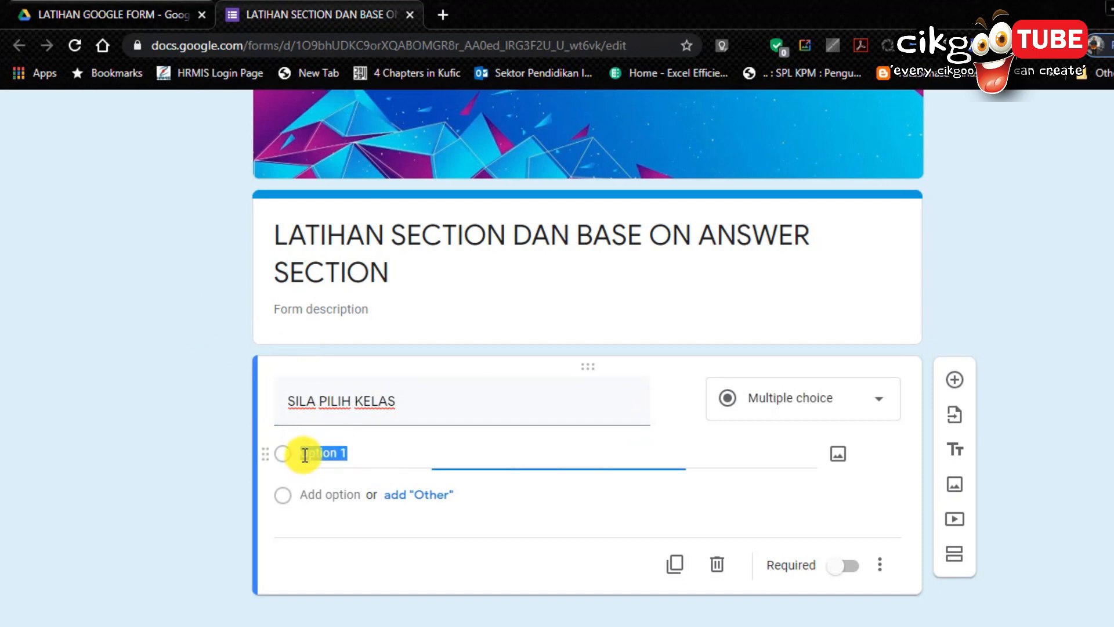
key("BackSpace")
type("1 AMANAH")
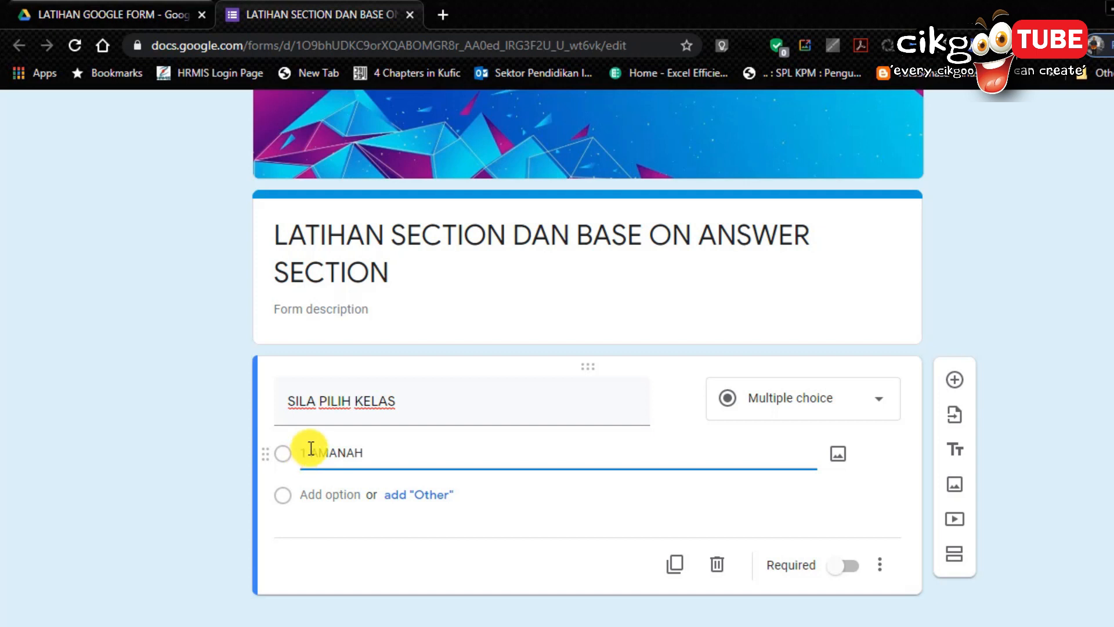
left_click(311, 494)
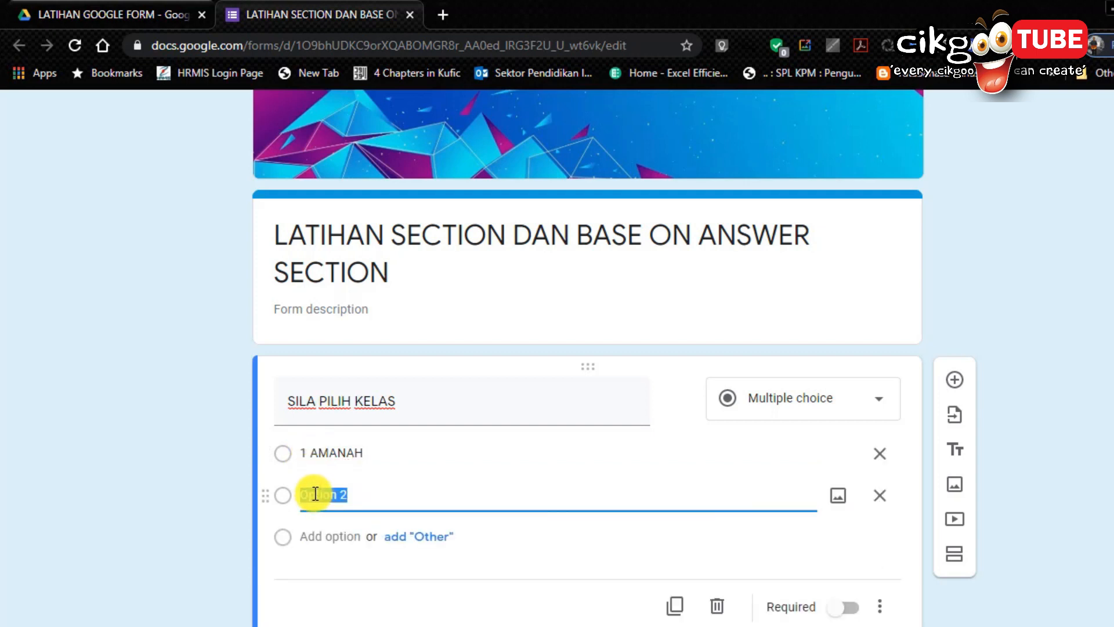
type("1 ADIL")
left_click(838, 400)
left_click(771, 243)
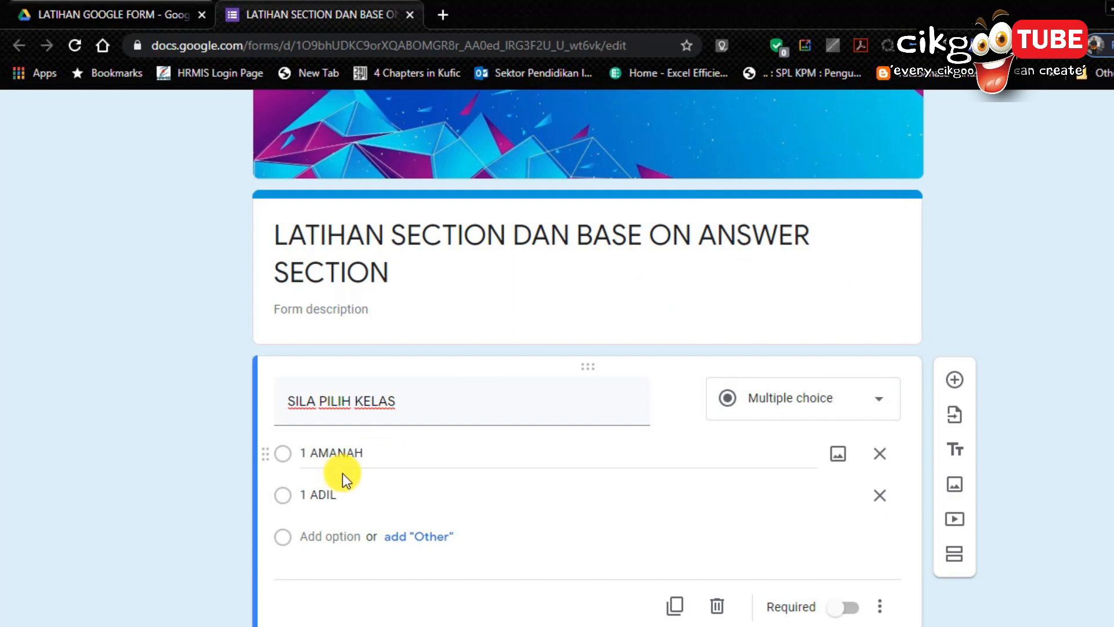
Step: Review the available question types for SILA PILIH KELAS and keep Multiple choice
scroll(346, 472, "down", 1)
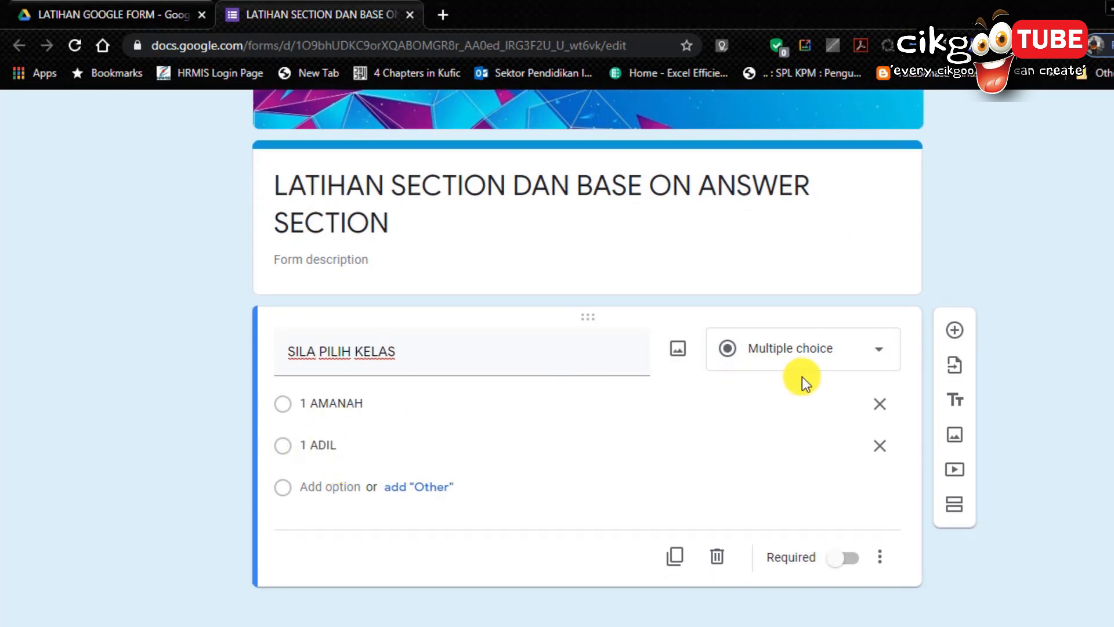
left_click(818, 360)
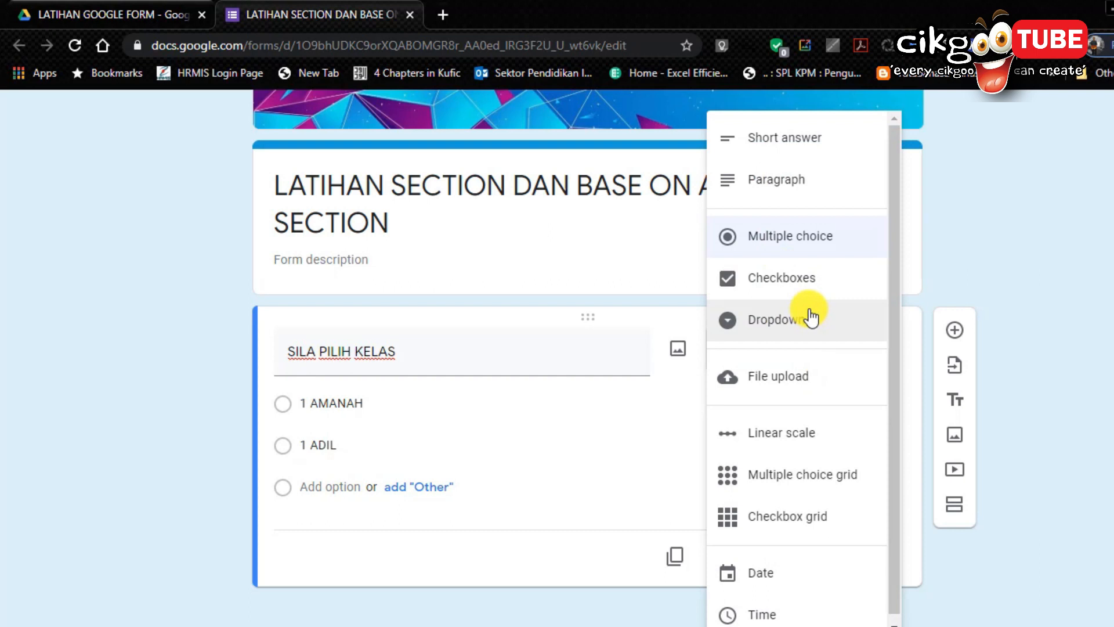
left_click(791, 238)
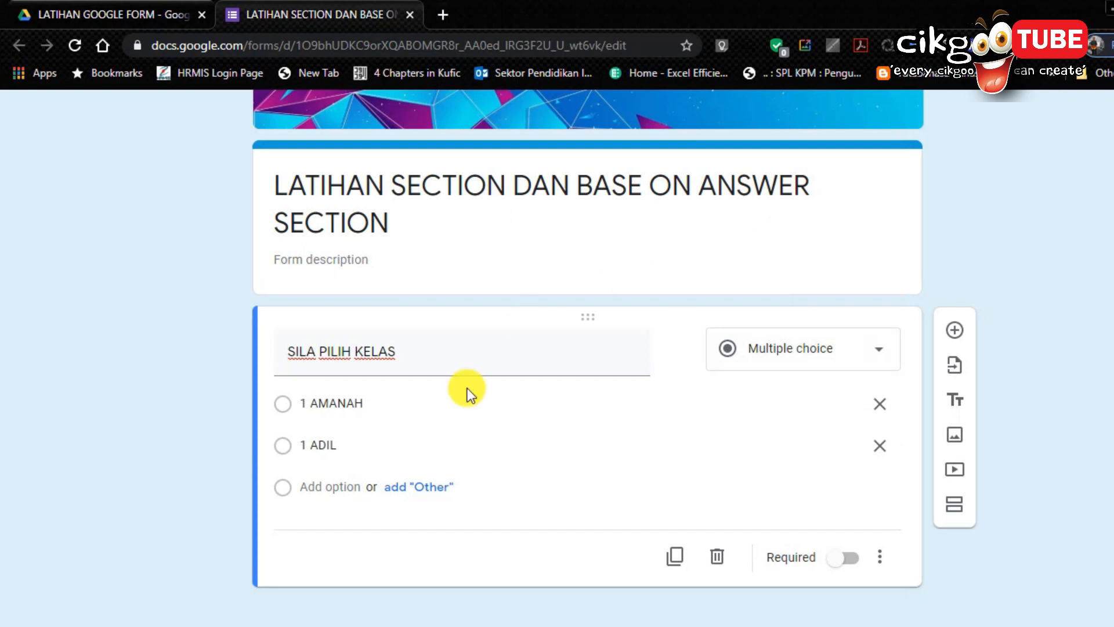
left_click(381, 411)
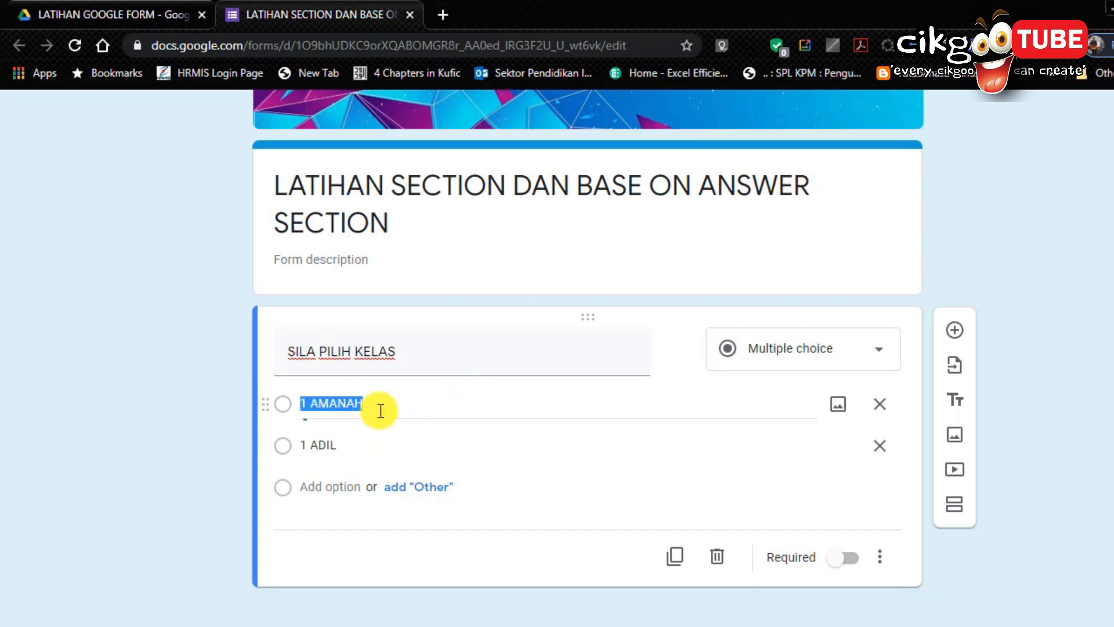
left_click(349, 447)
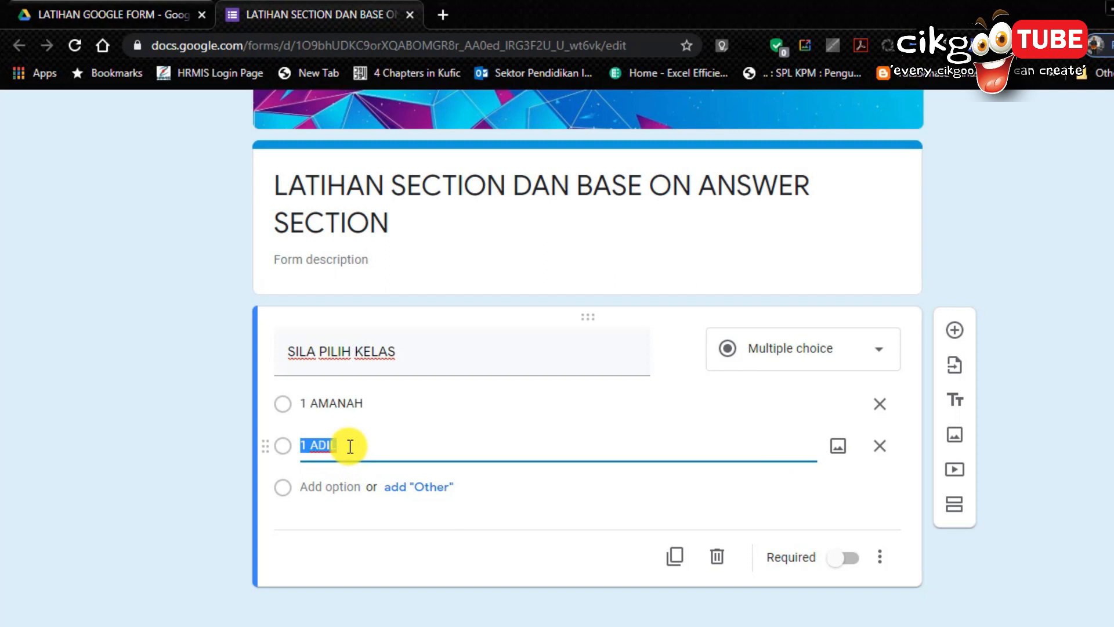
left_click(208, 423)
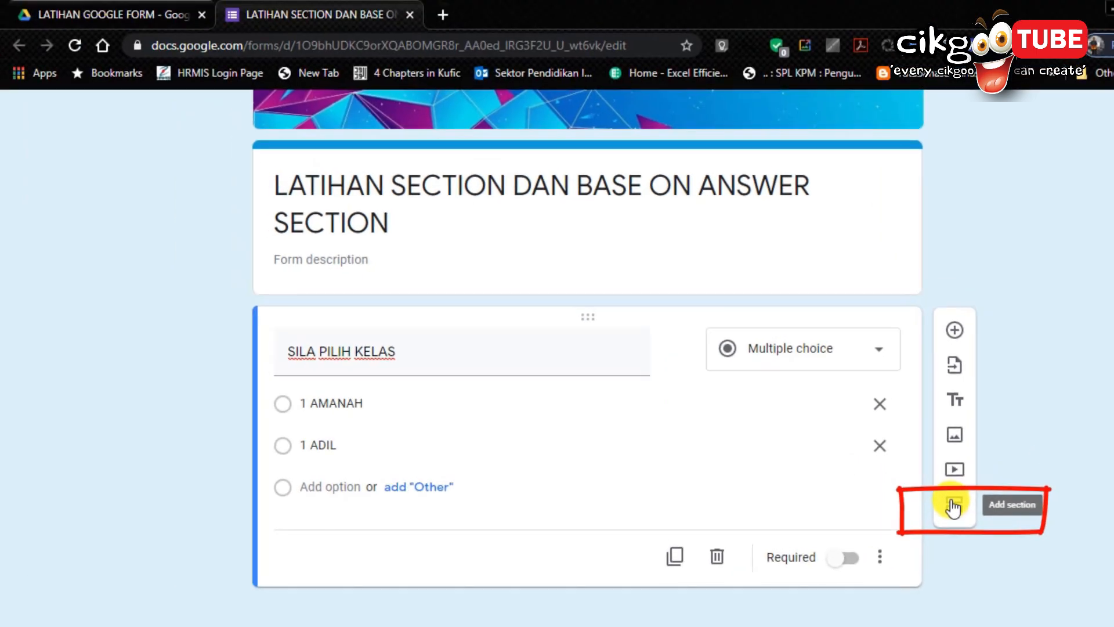
left_click(366, 400)
left_click(383, 444)
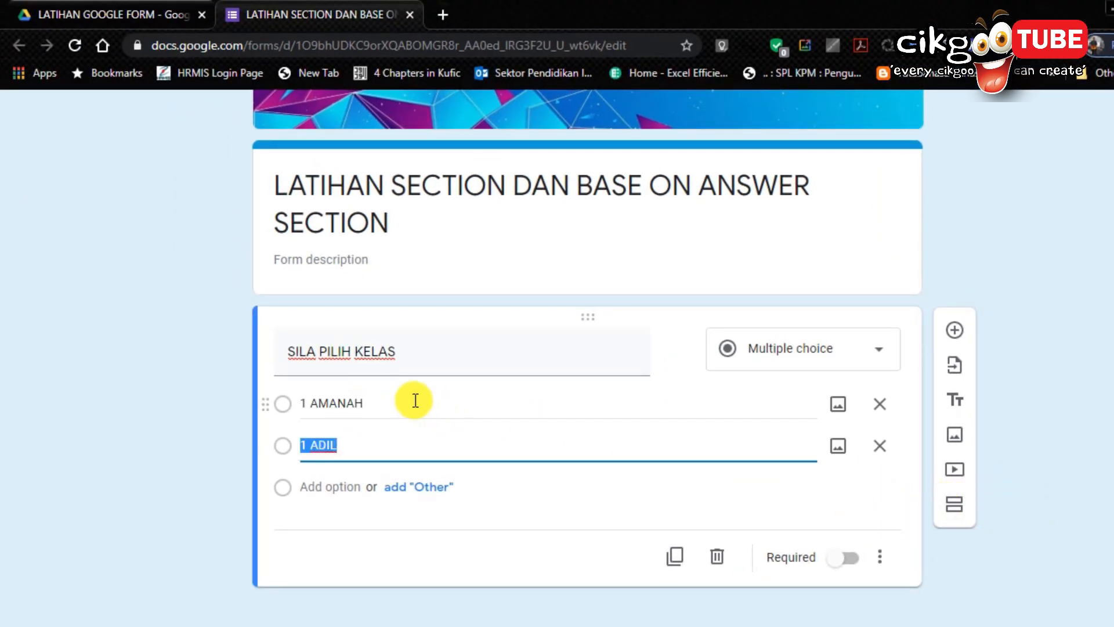
left_click(477, 416)
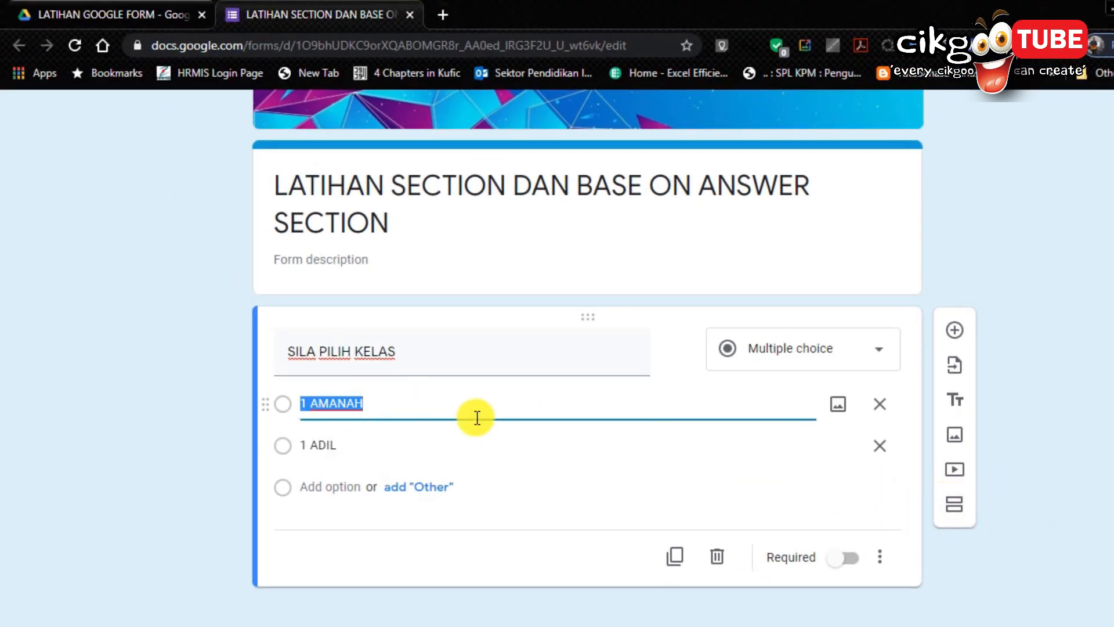
left_click(389, 404)
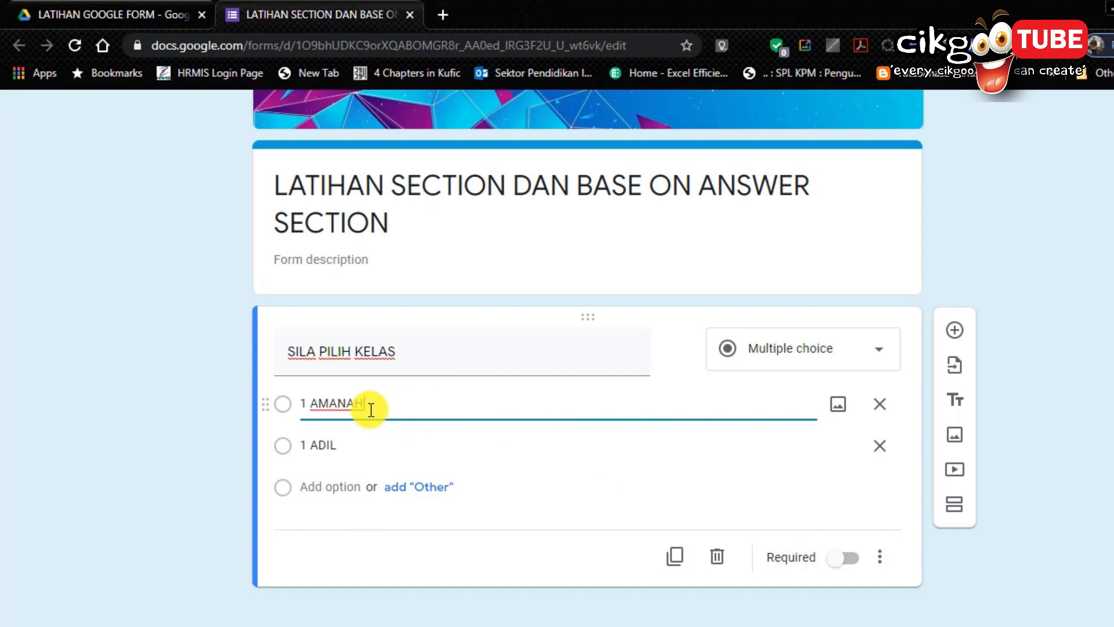
left_click(341, 448)
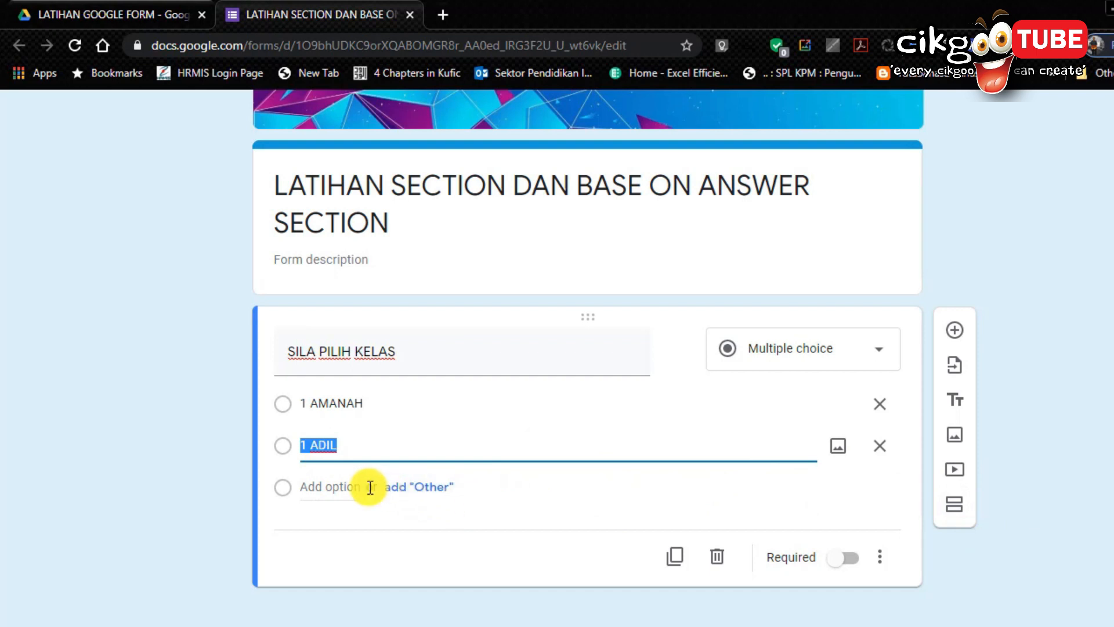
left_click(376, 399)
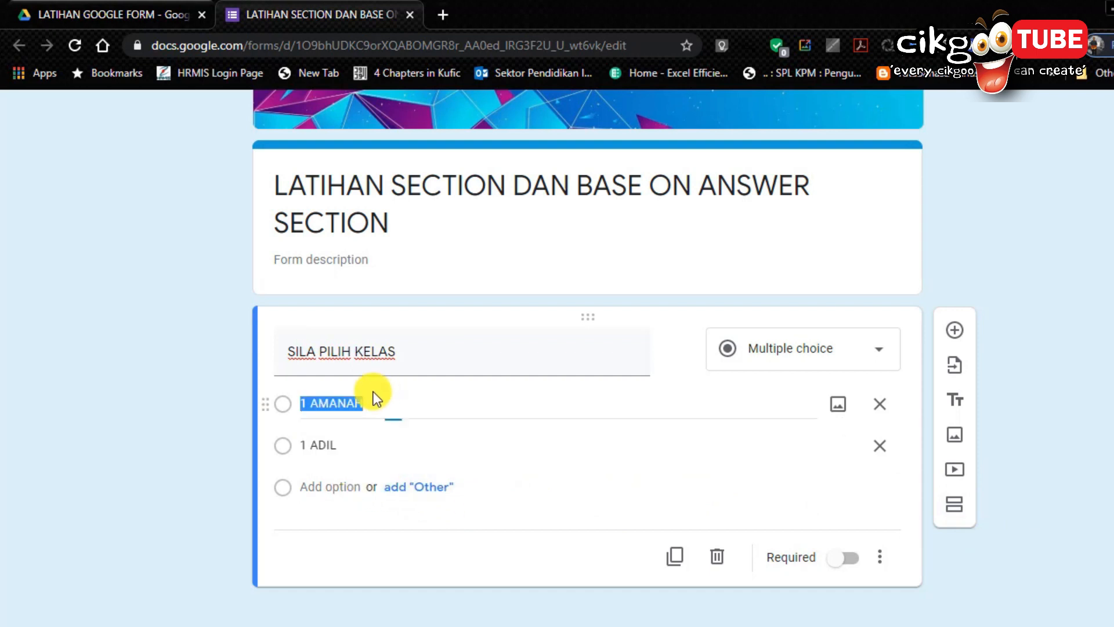
Step: Add a new section titled "1 AMANAH" after the class question and insert a blank question in it
left_click(955, 506)
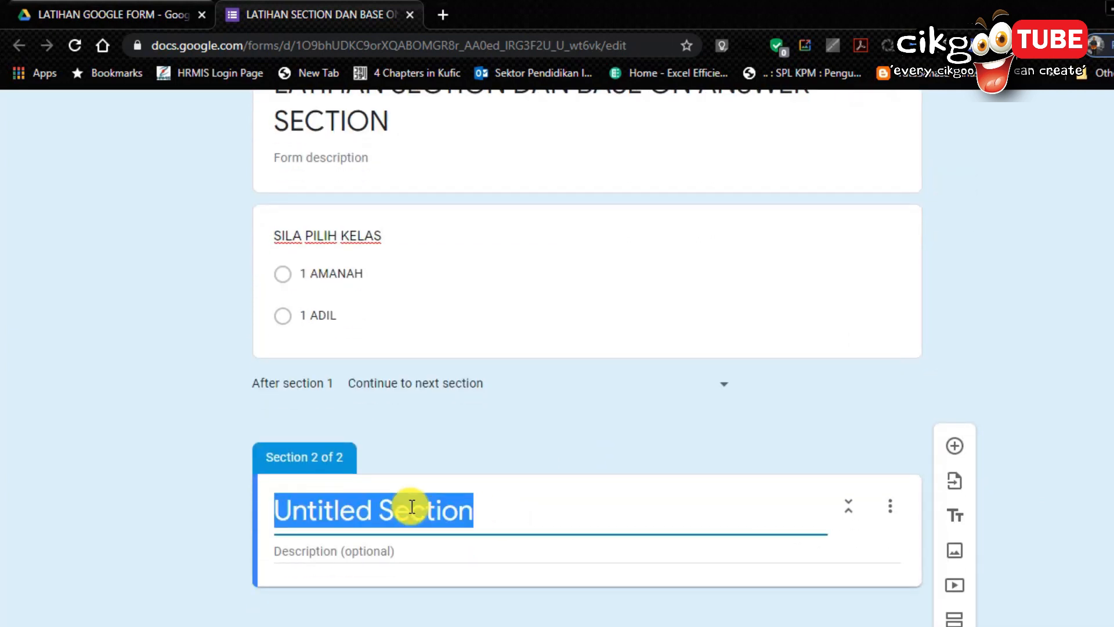
type("1 ")
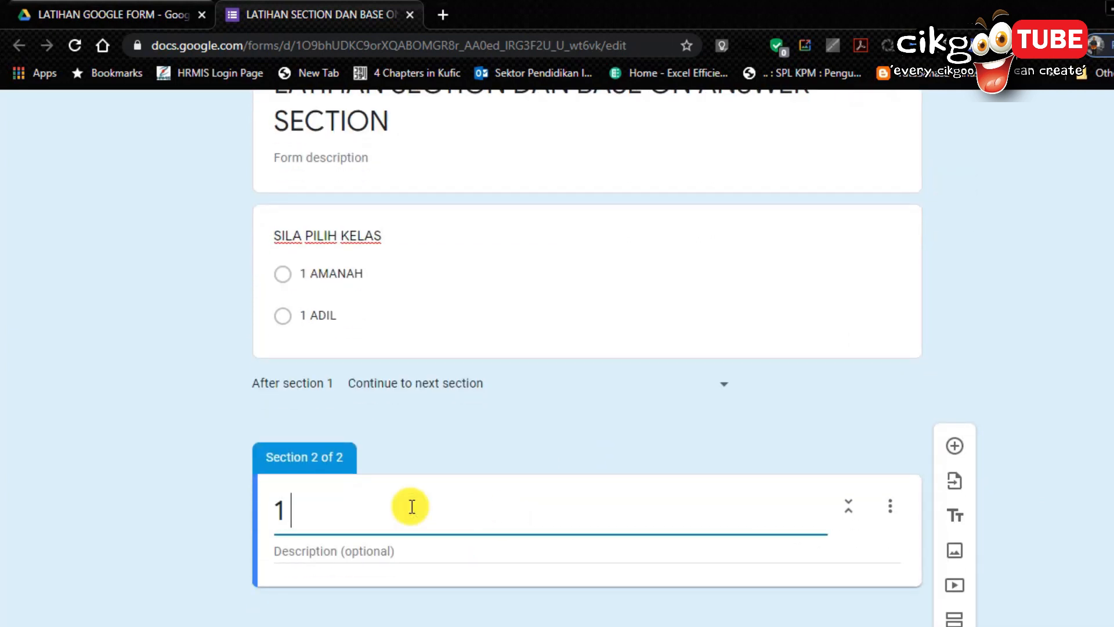
type("AMANAH")
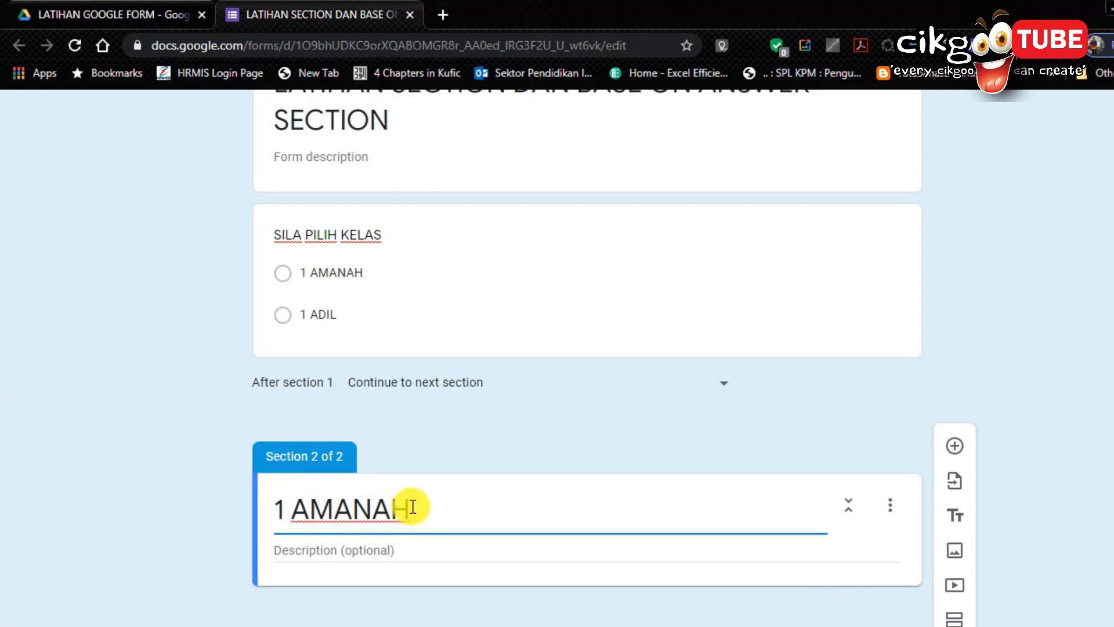
left_click(956, 449)
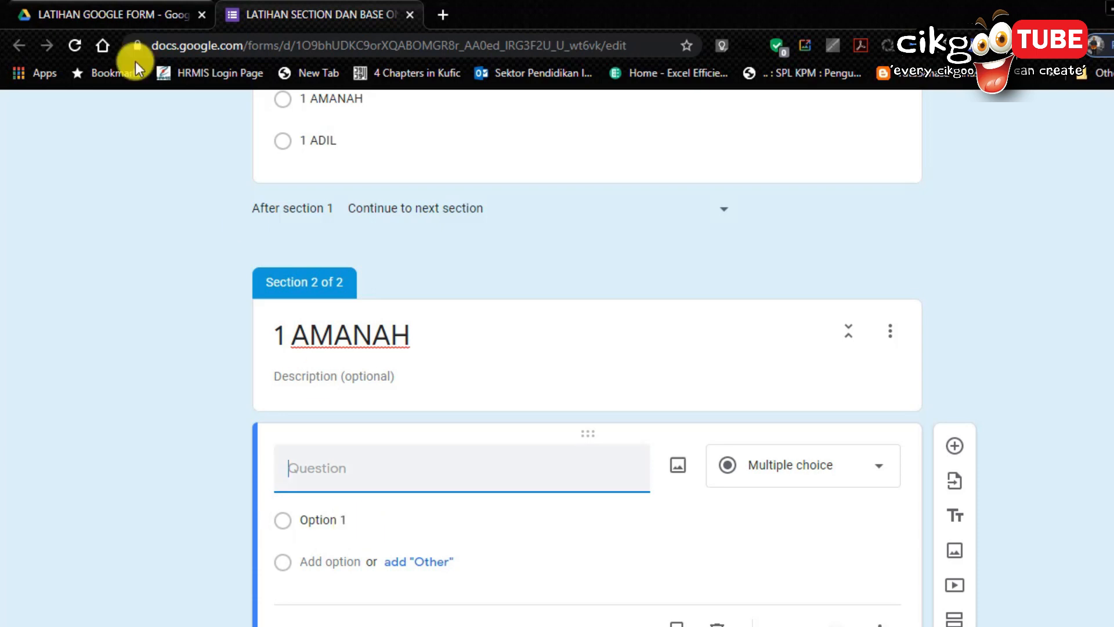
Step: Open the NAMA KELAS spreadsheet from the Drive folder and copy the student names in A2:A7 of the 1 AMANAH sheet
left_click(96, 16)
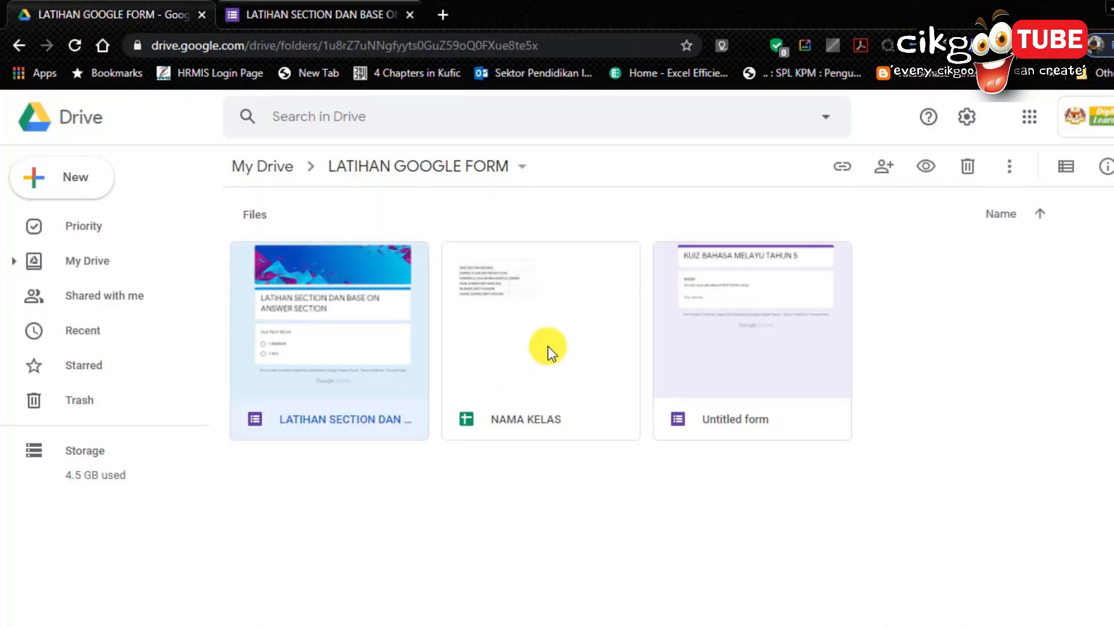
double_click(547, 347)
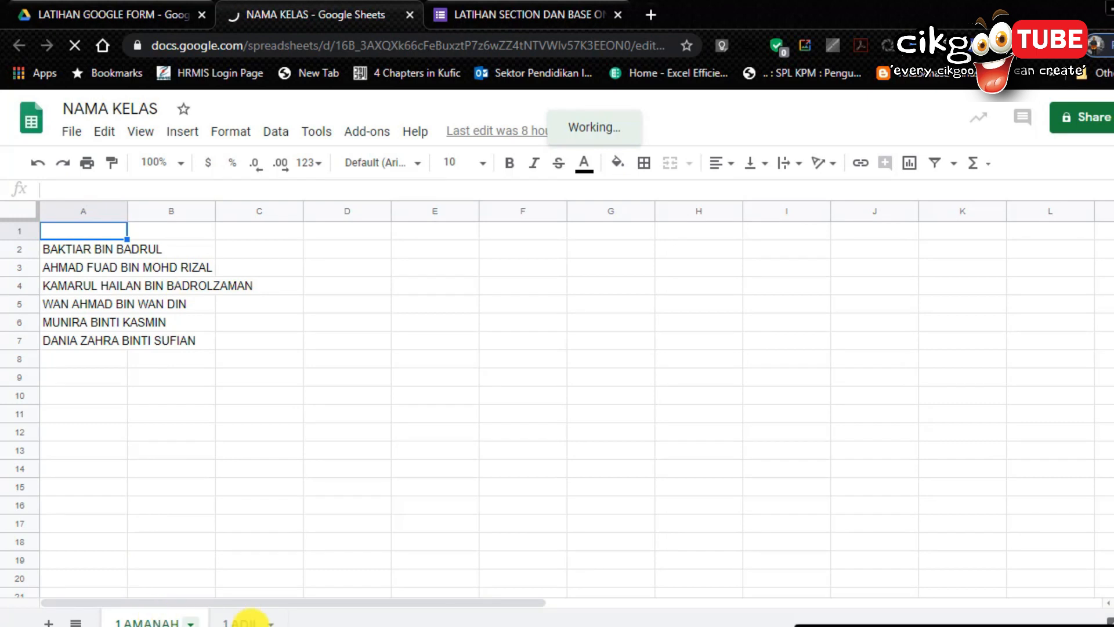
left_click(248, 621)
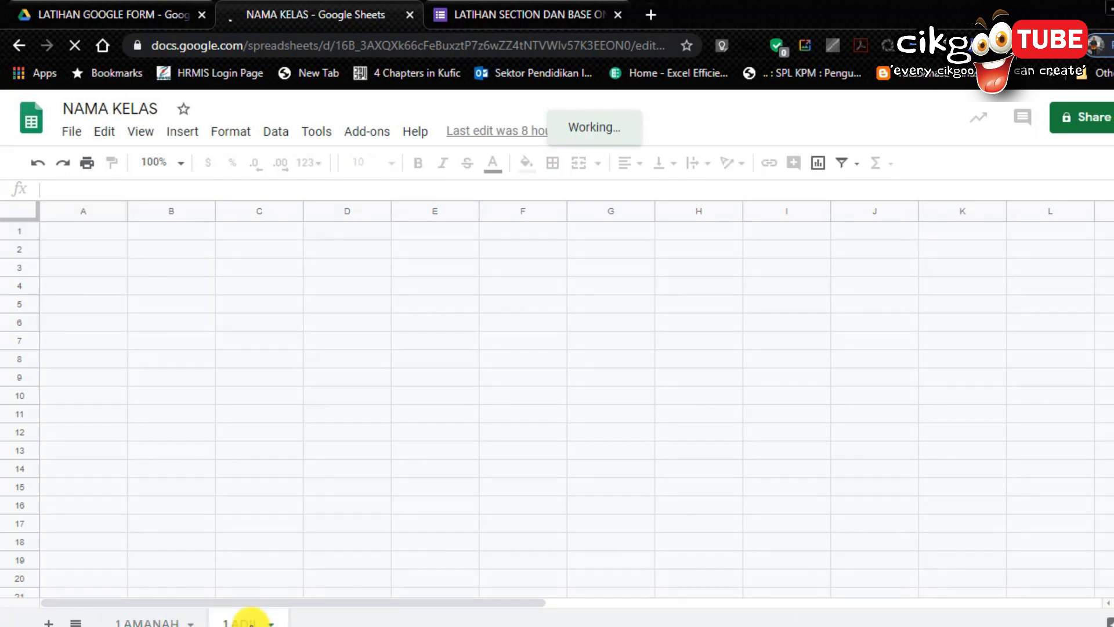
left_click(150, 621)
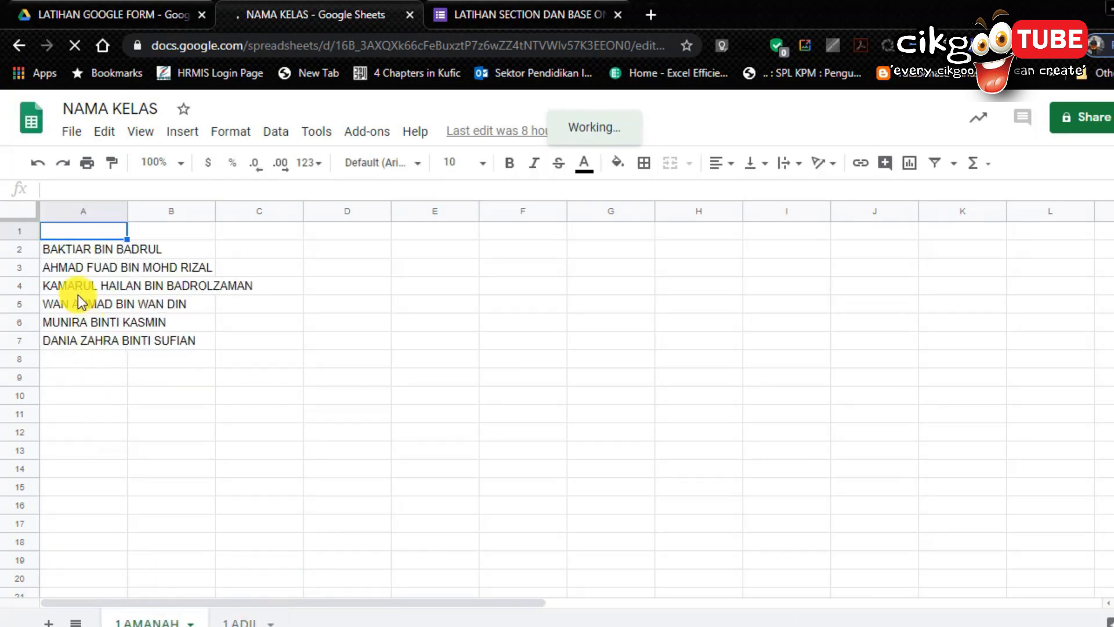
left_click(61, 247)
left_click_drag(62, 265, 63, 336)
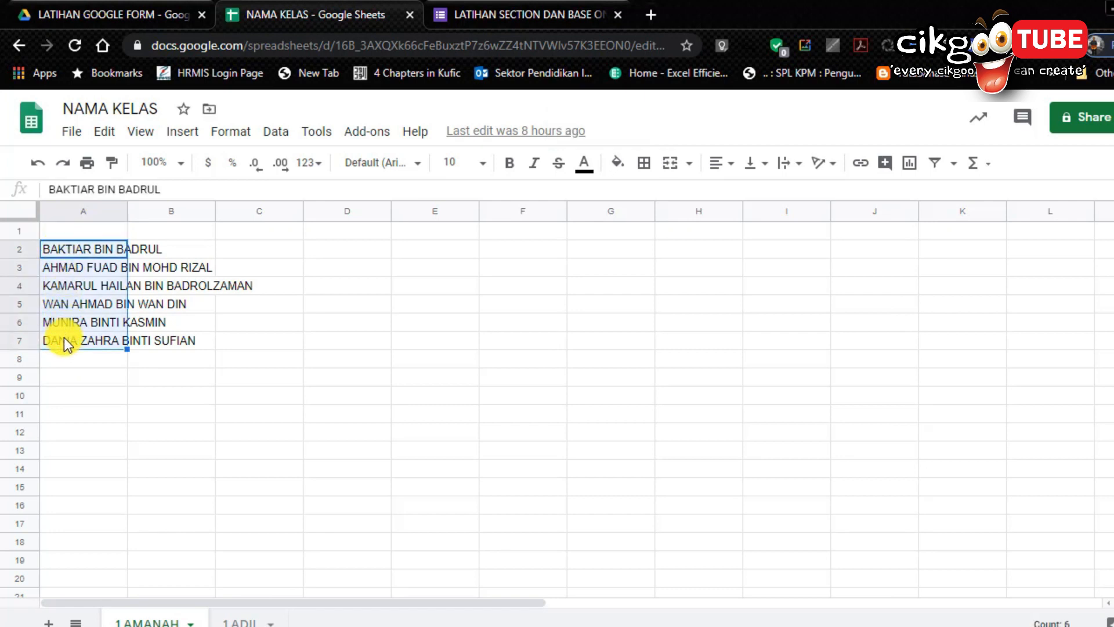
key("ctrl+c")
Step: Switch back to the form and paste the copied student names as the answer options of the blank question in section 1 AMANAH
left_click(446, 15)
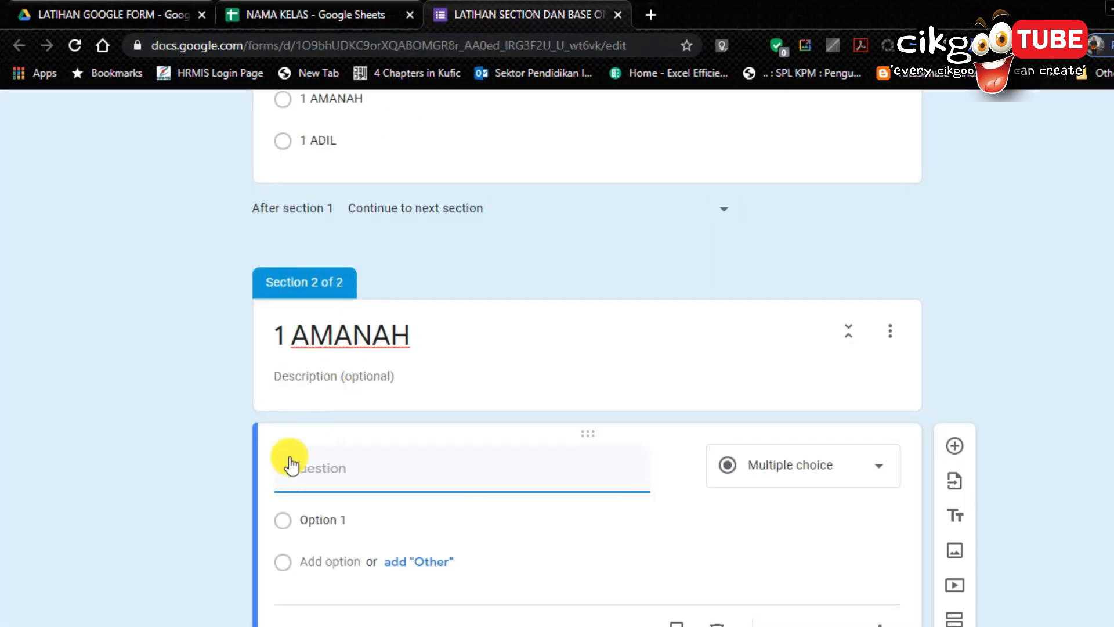
left_click(308, 521)
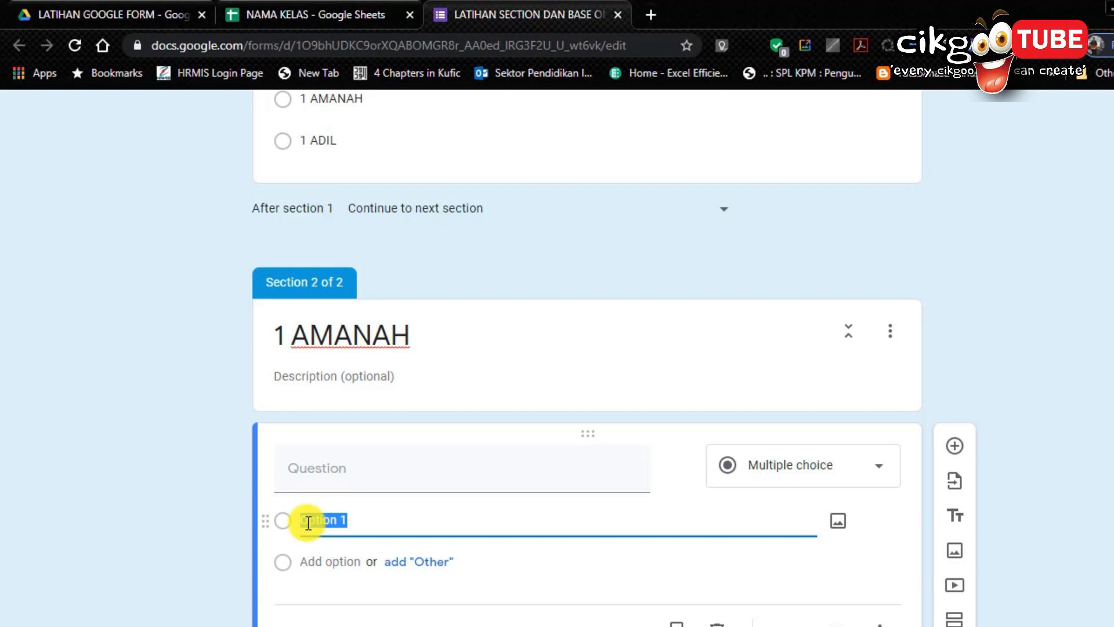
key("ctrl+v")
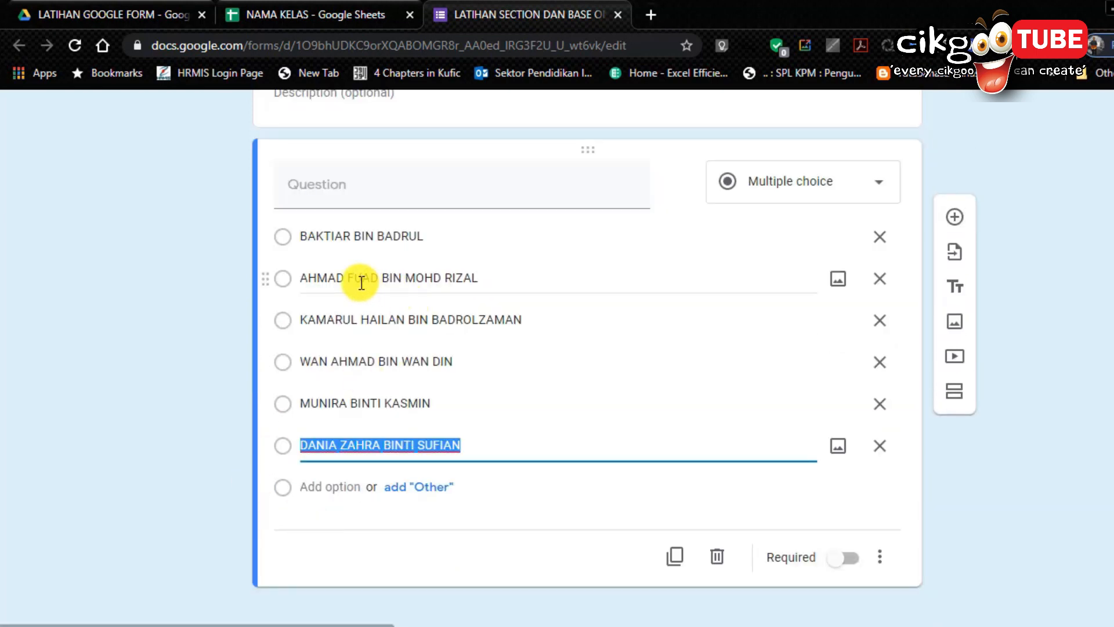
Step: Title the student-list question in section 1 AMANAH "NAMA MURID" and change its type to Dropdown
scroll(309, 283, "up", 2)
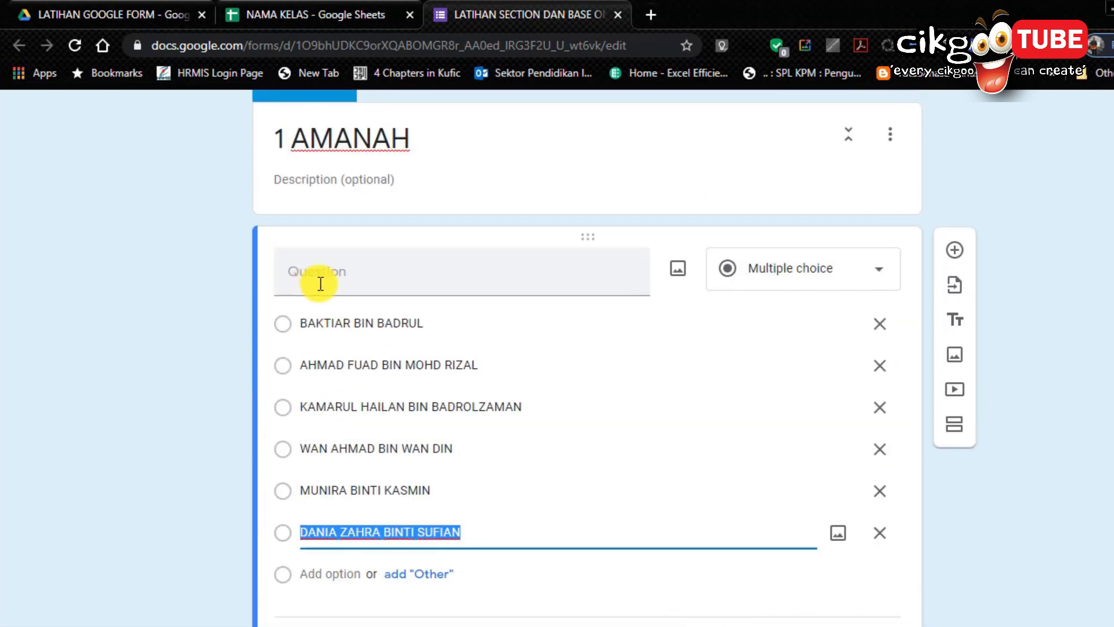
left_click(400, 291)
type("N")
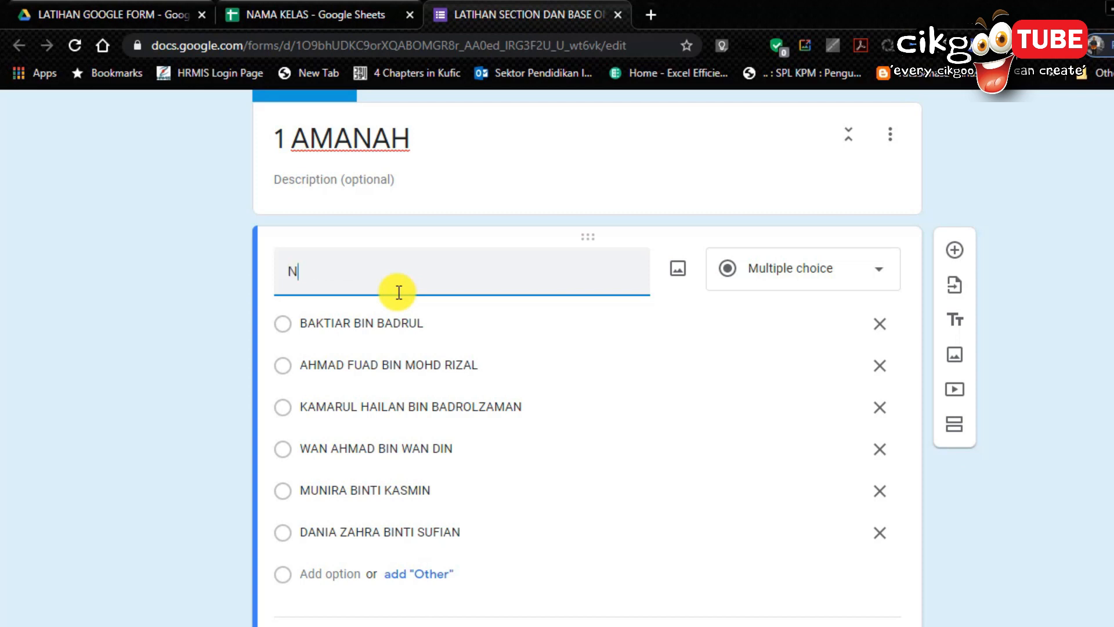
type("AMA MURID")
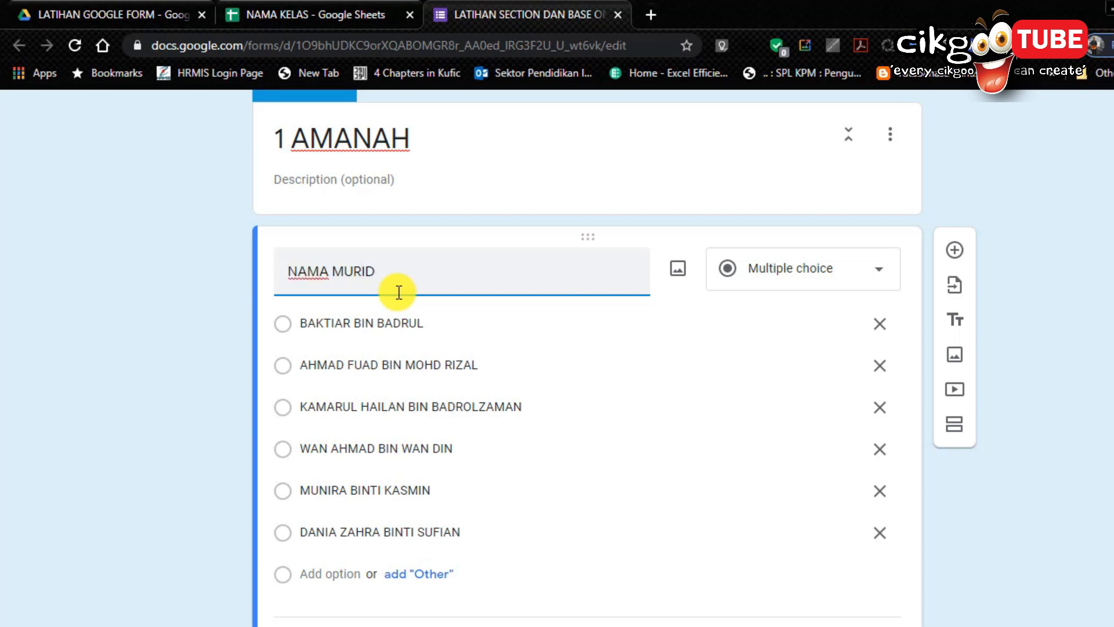
left_click(857, 286)
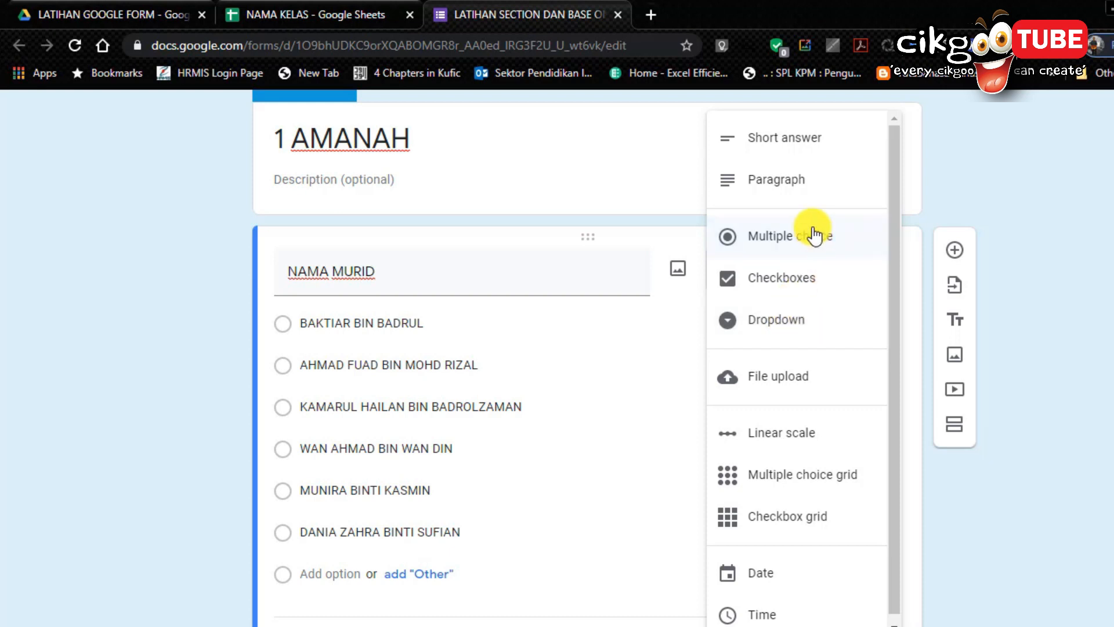
left_click(761, 331)
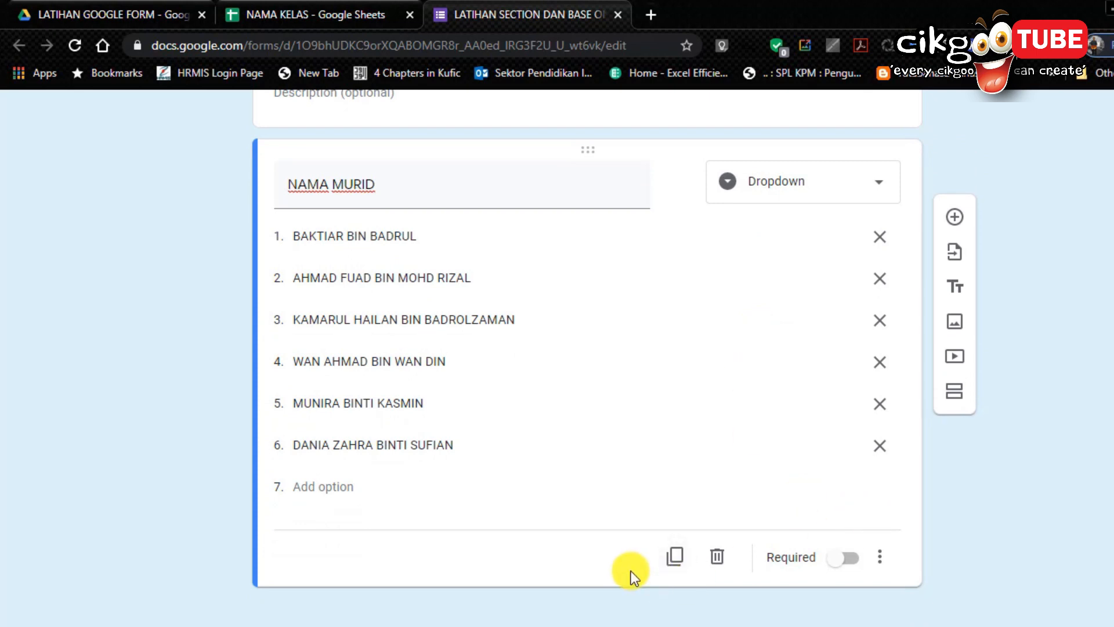
Step: Add a new section titled "1 ADIL" after section 1 AMANAH and insert a question titled "NAMA" in it
left_click(955, 394)
left_click(388, 511)
type("1 ADIL")
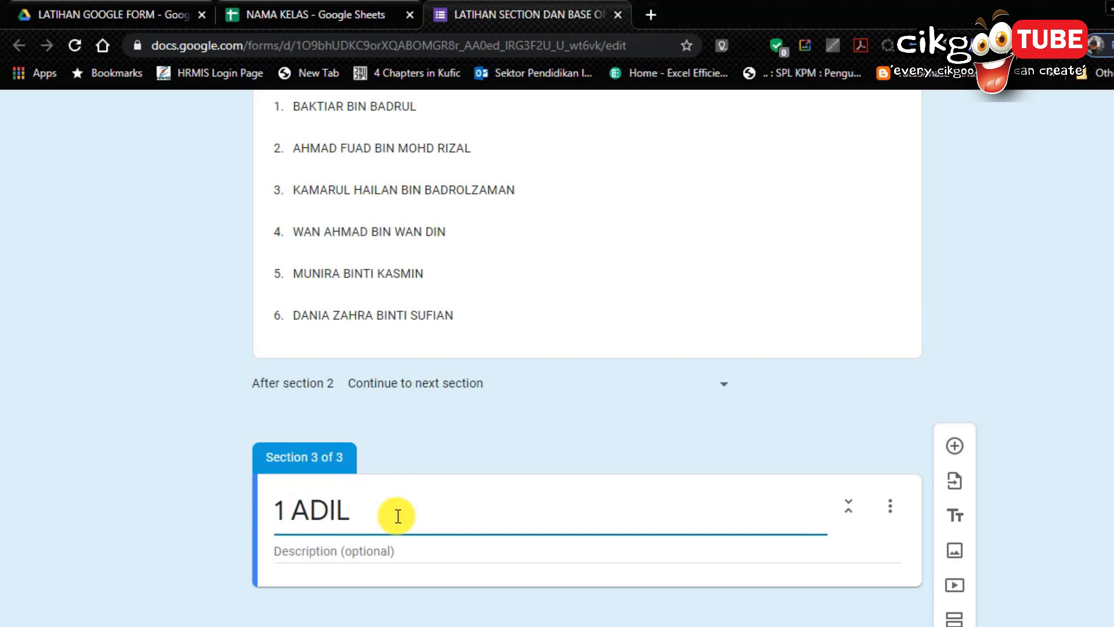
left_click(954, 446)
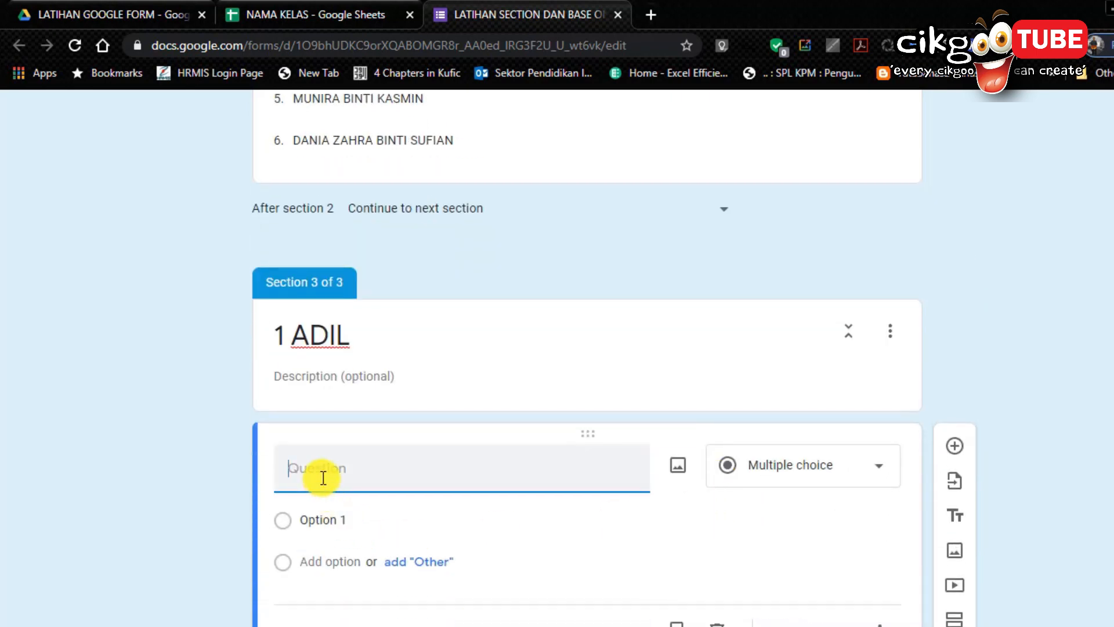
type("NAMA")
Step: Switch to the NAMA KELAS spreadsheet and copy the student names in A2:A8 of the 1 ADIL sheet
left_click(323, 14)
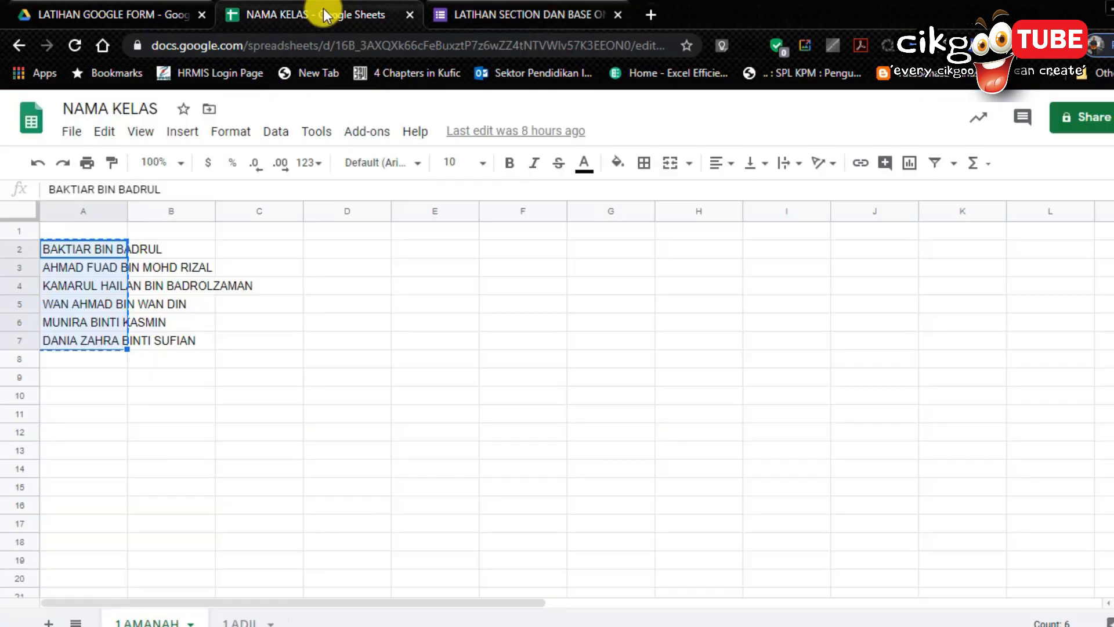
left_click(232, 621)
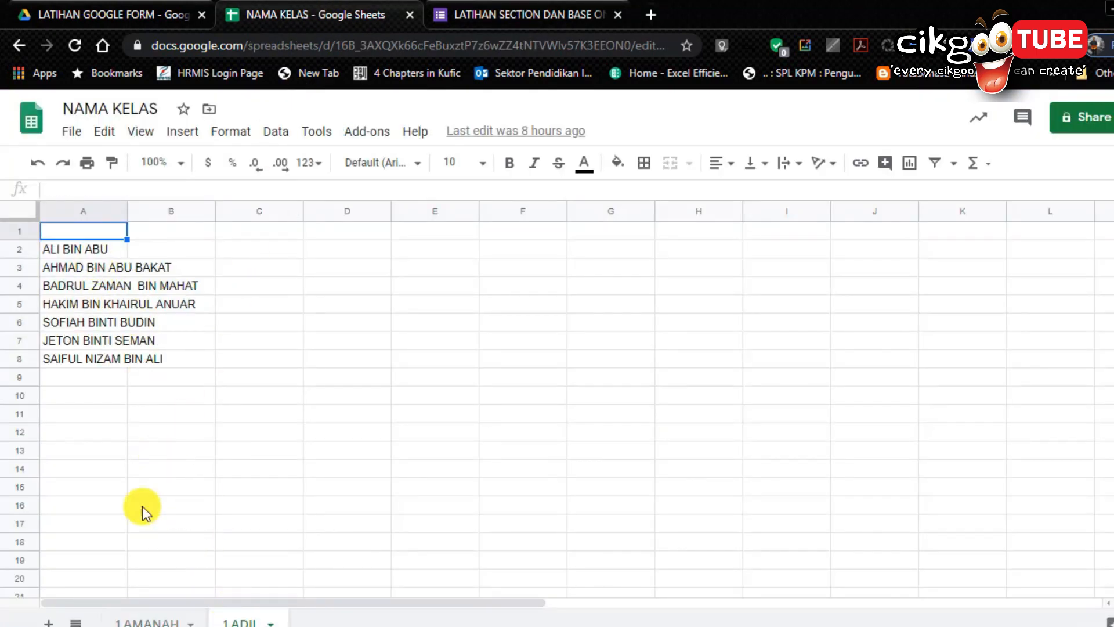
left_click_drag(76, 249, 72, 357)
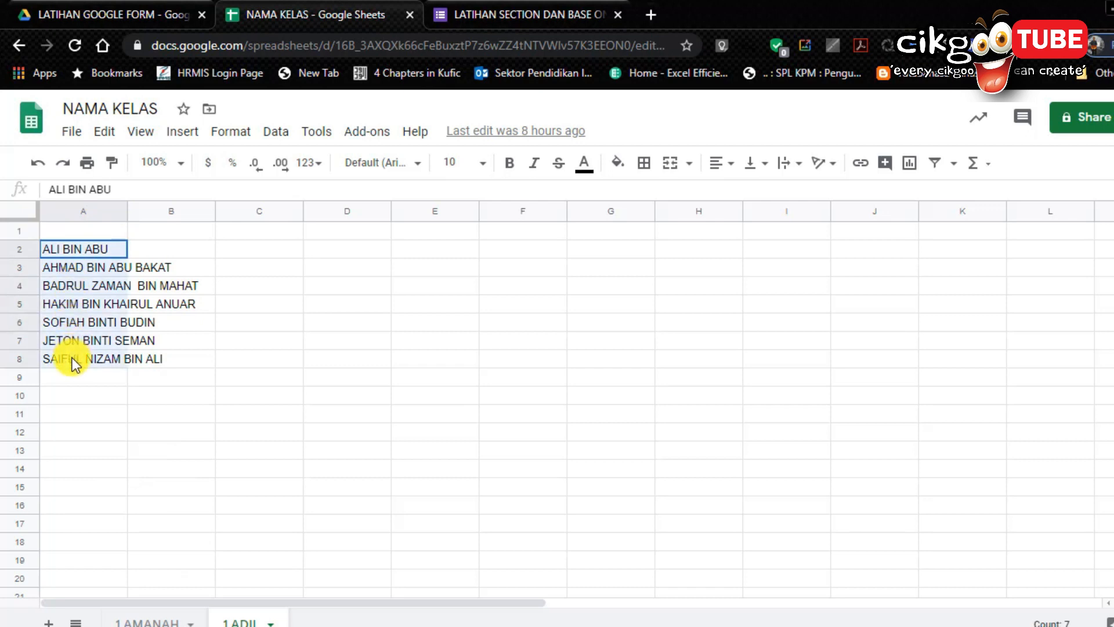
key("ctrl+c")
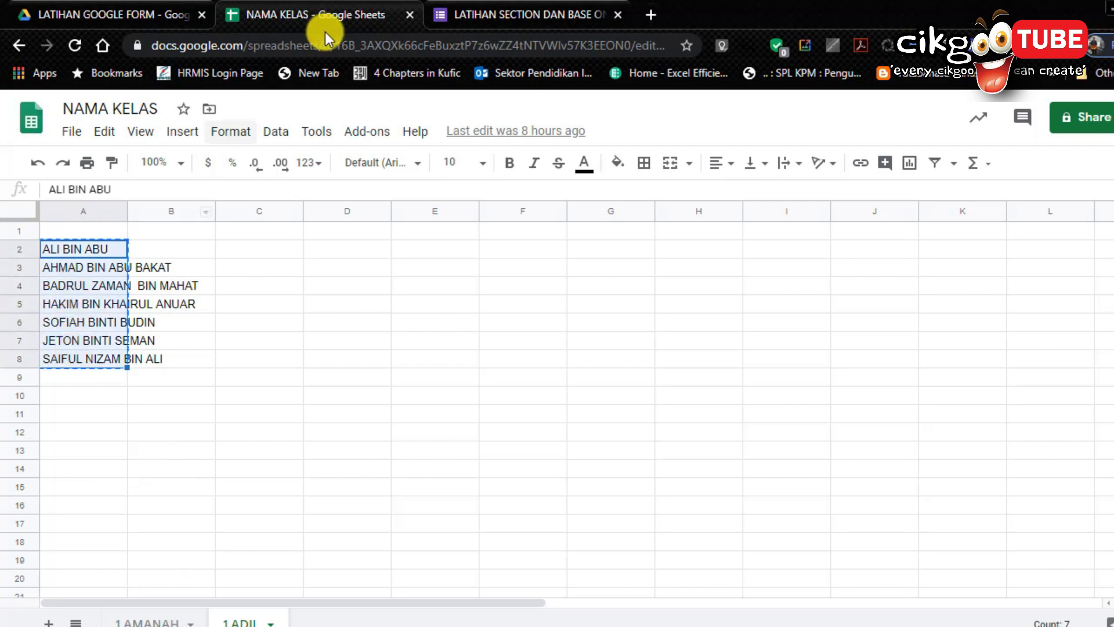
Step: Back in the form, change the NAMA question in section 1 ADIL to Dropdown and paste the copied names as its options
left_click(462, 14)
scroll(407, 427, "down", 1)
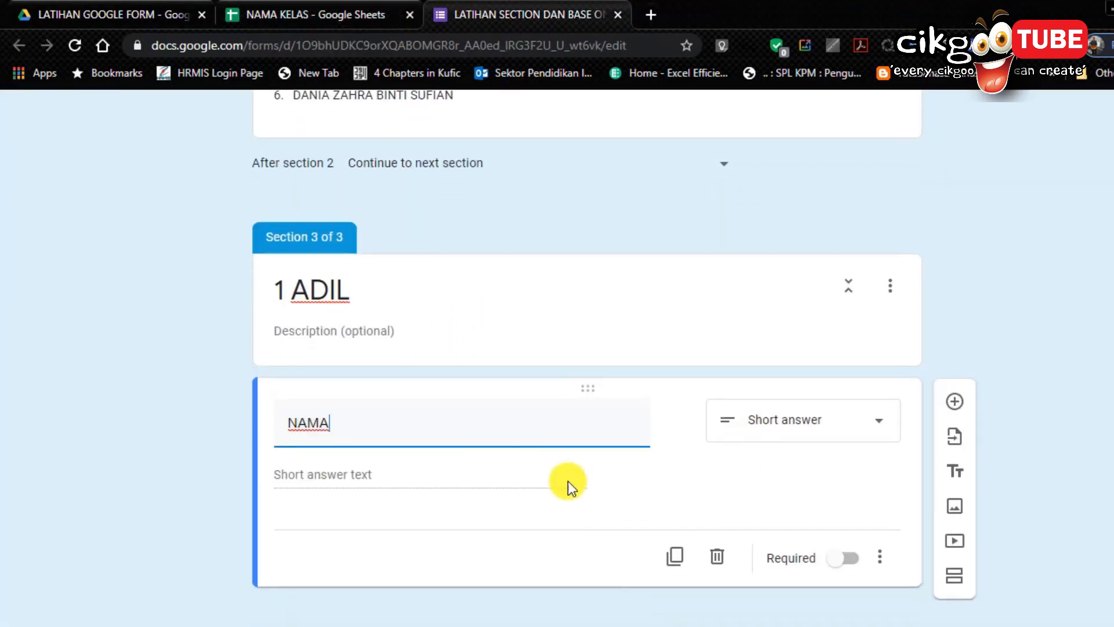
left_click(839, 424)
left_click(804, 327)
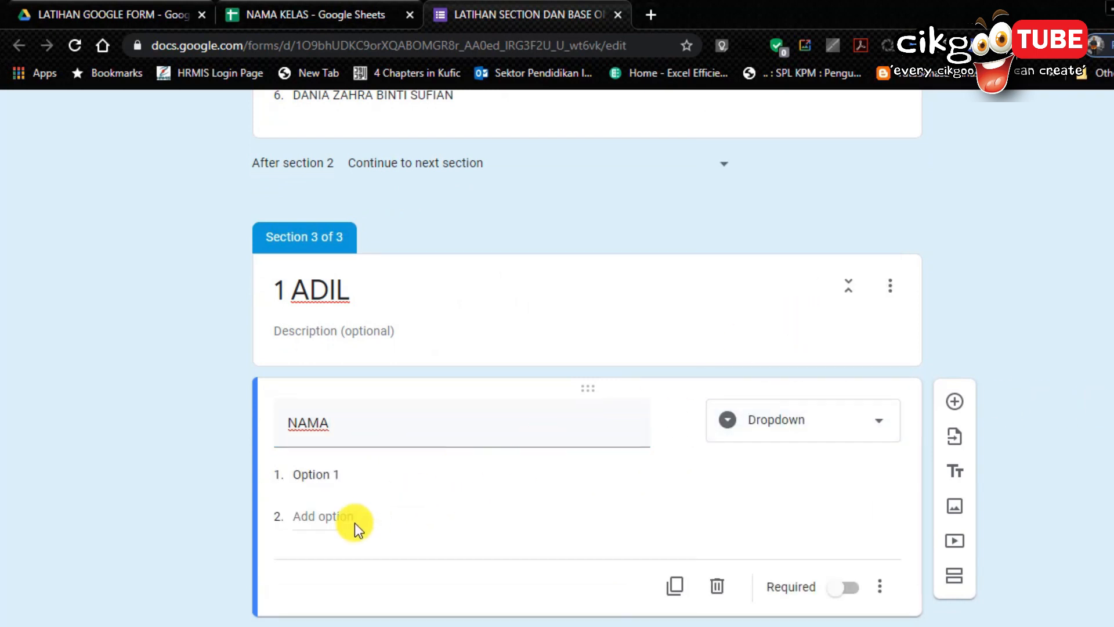
left_click(299, 483)
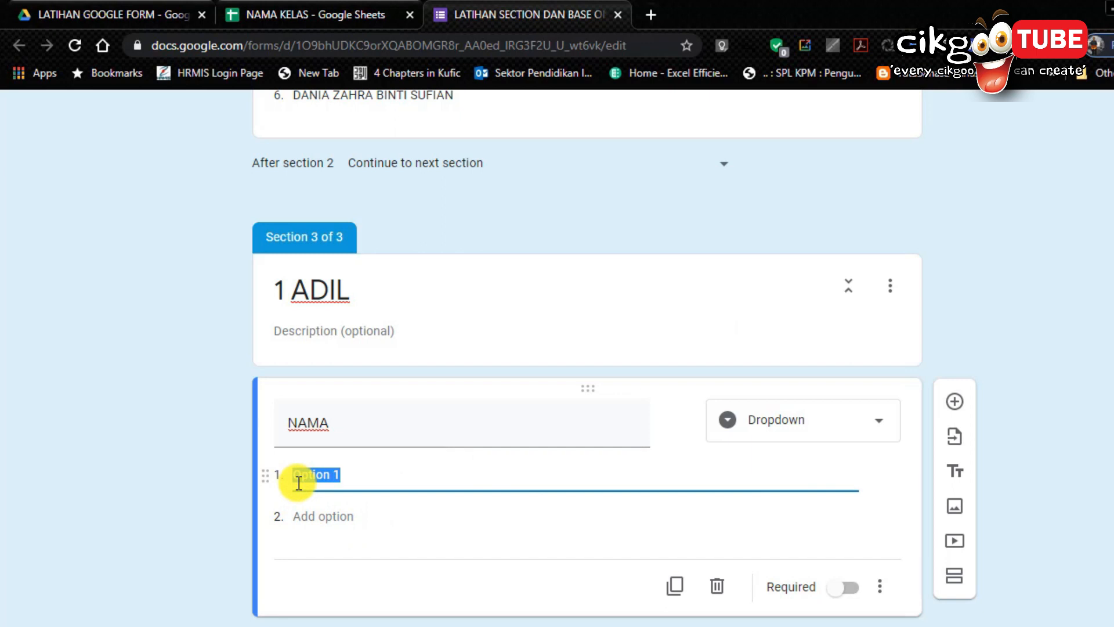
key("ctrl+v")
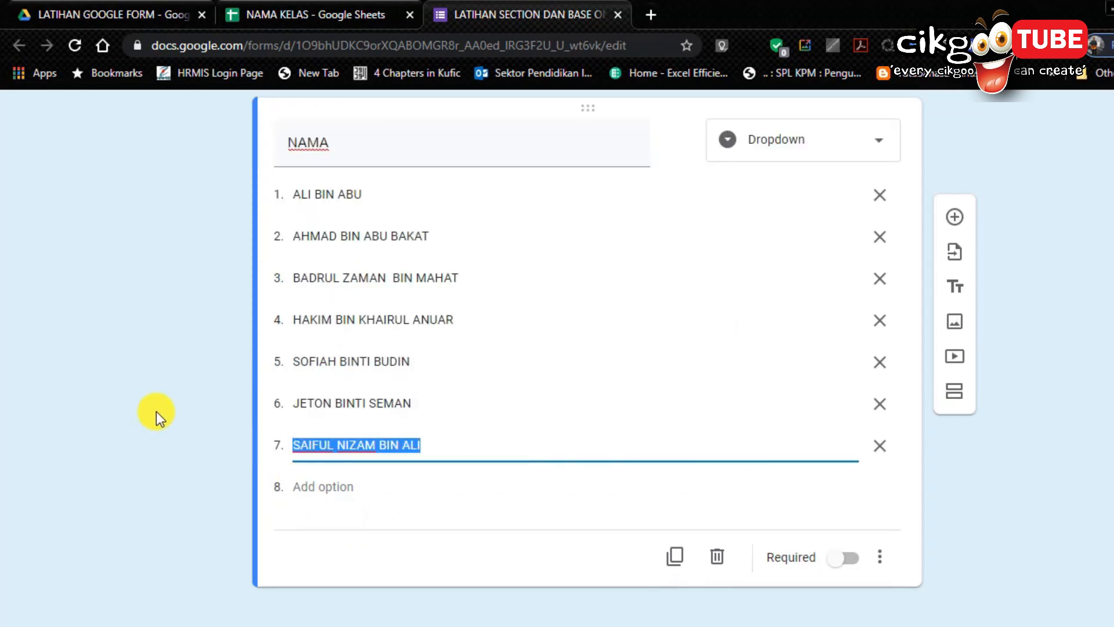
left_click(1021, 491)
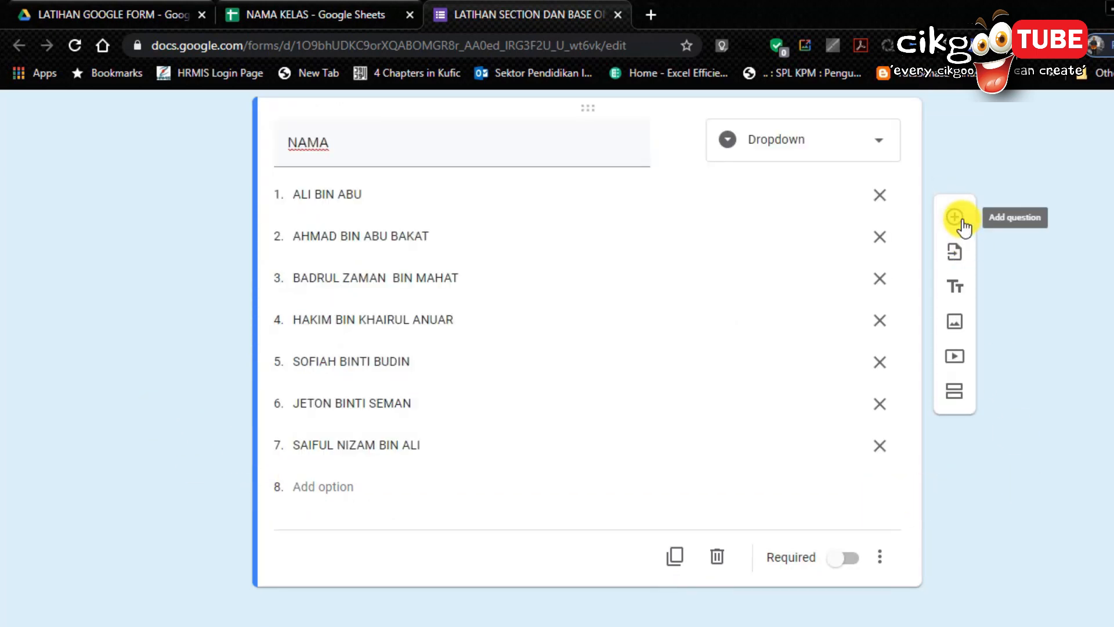
Step: Add a fourth section after 1 ADIL and title it "SILA JAWAB SOALAN DI BAWAH"
left_click(957, 395)
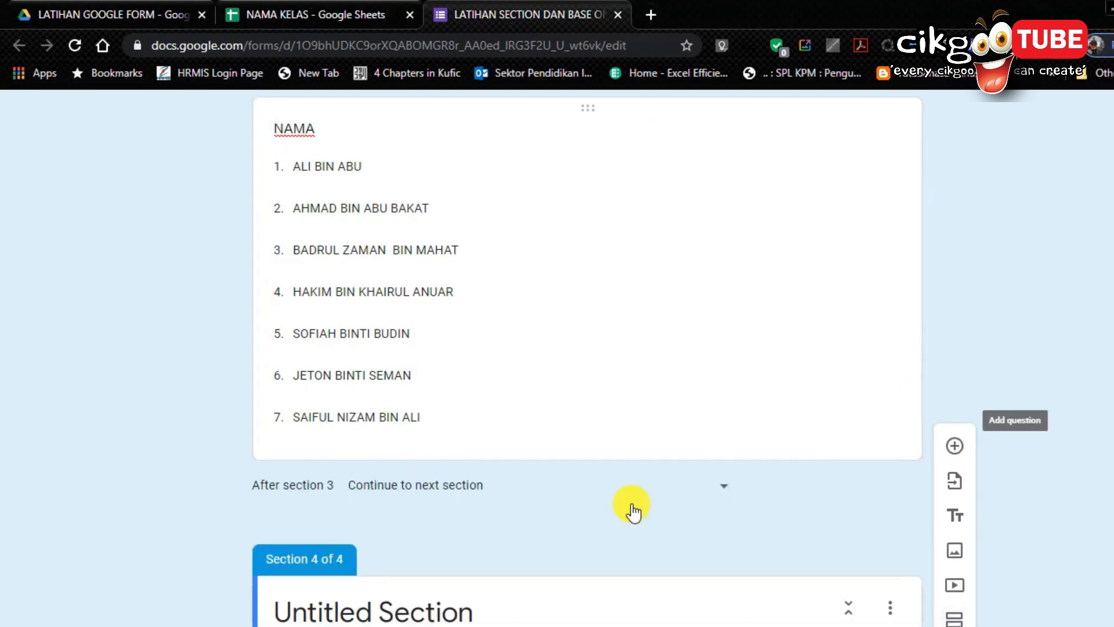
left_click(432, 517)
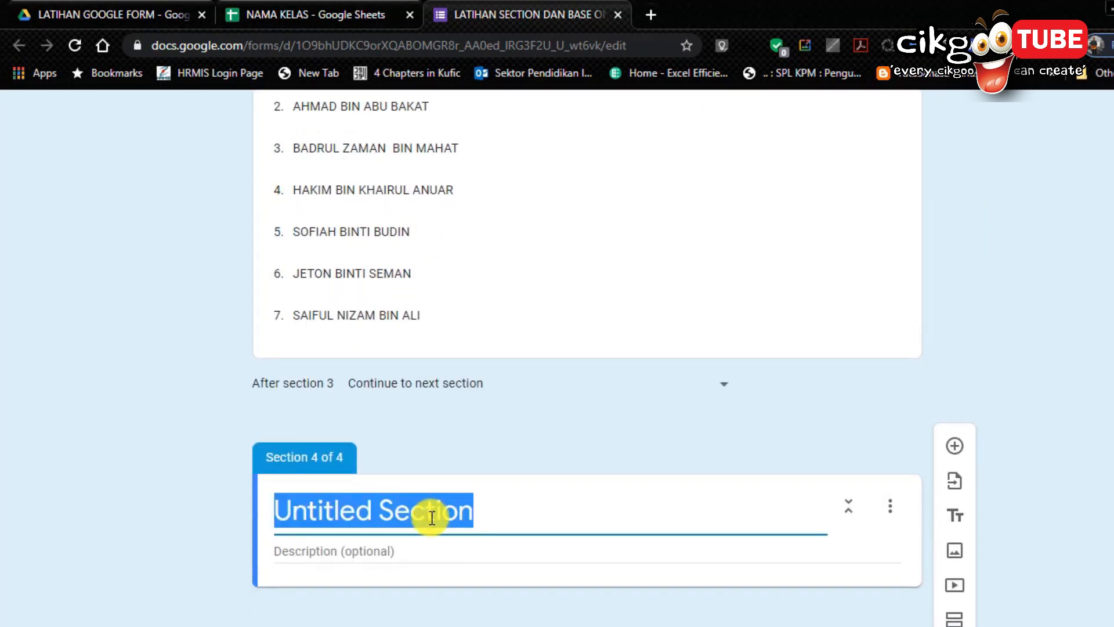
type("SI")
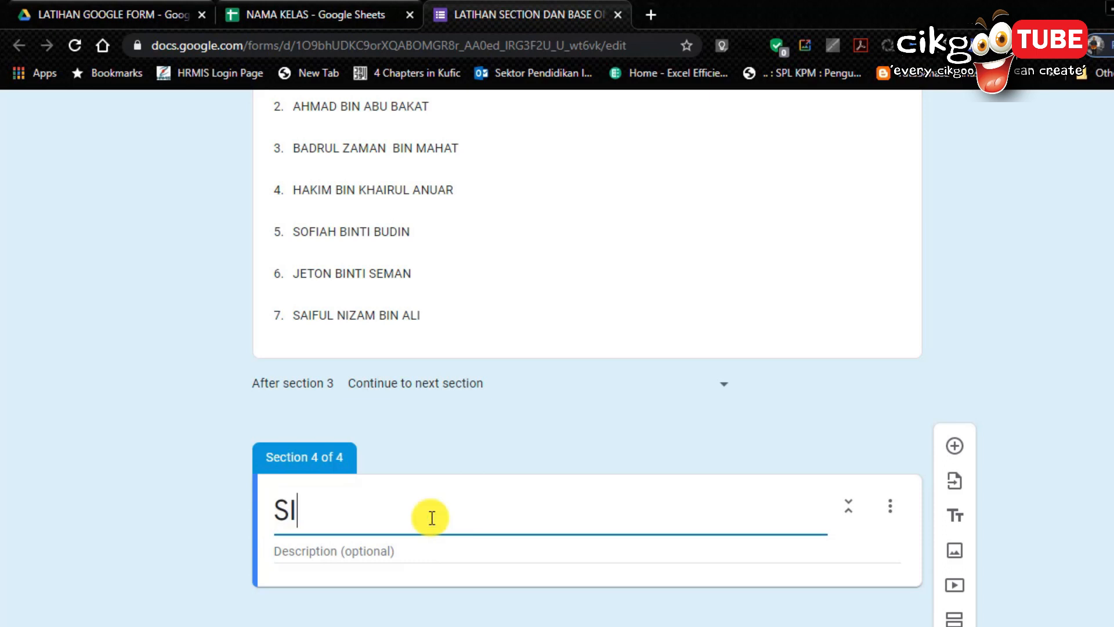
type("LA JAWAB")
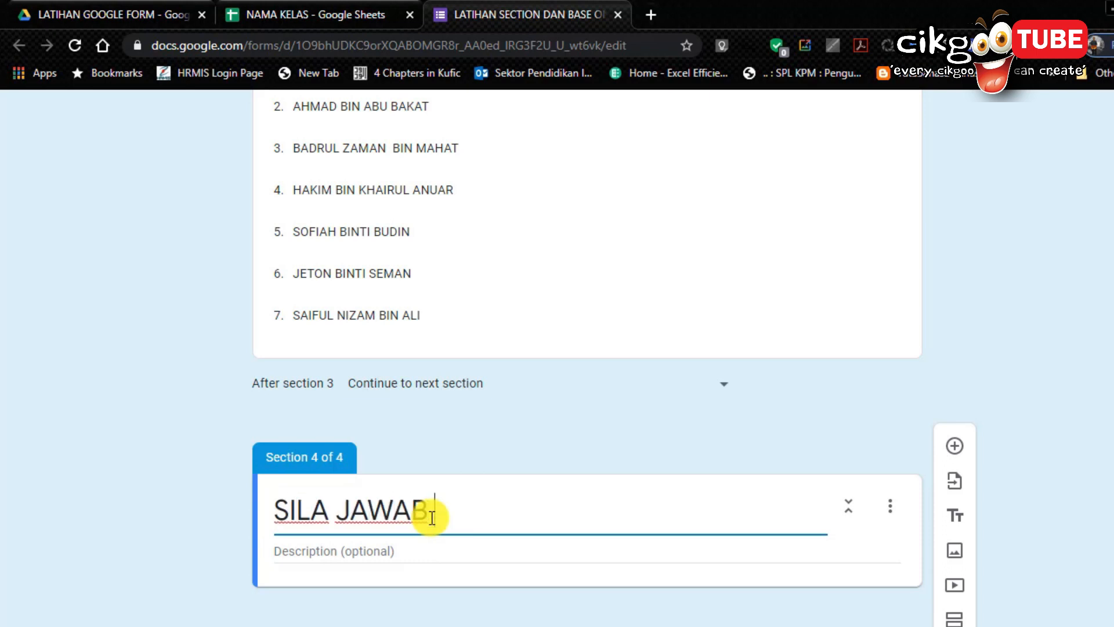
type(" SOALAN DI BAWAH")
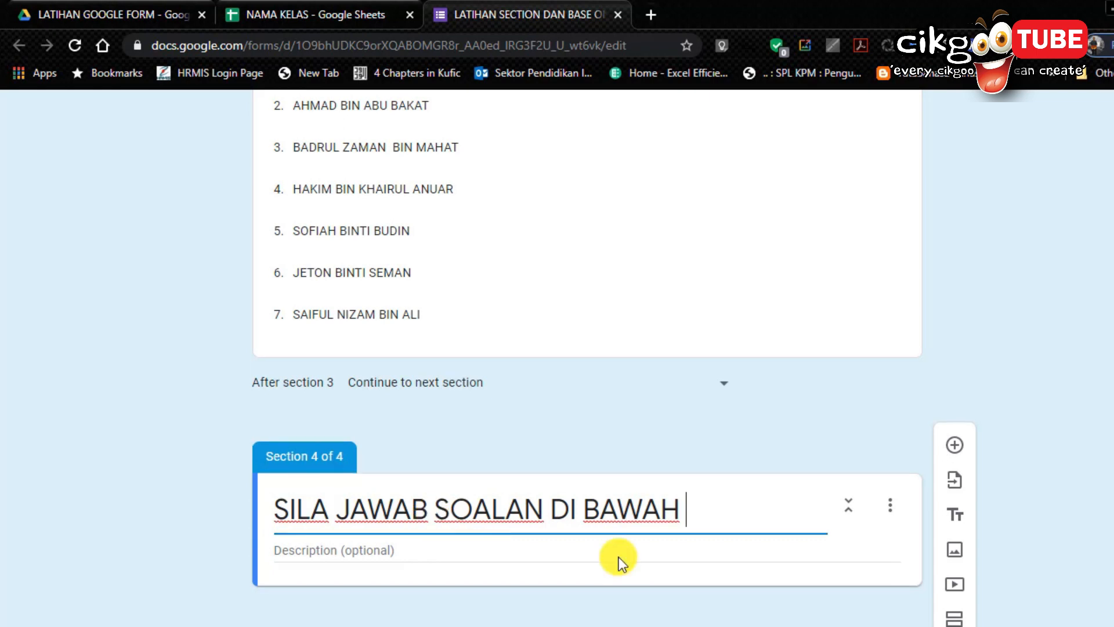
Step: Add a Multiple choice question to section 4 with the text "1. Apakah nama ibu negeri Pulau Pinang"
left_click(955, 446)
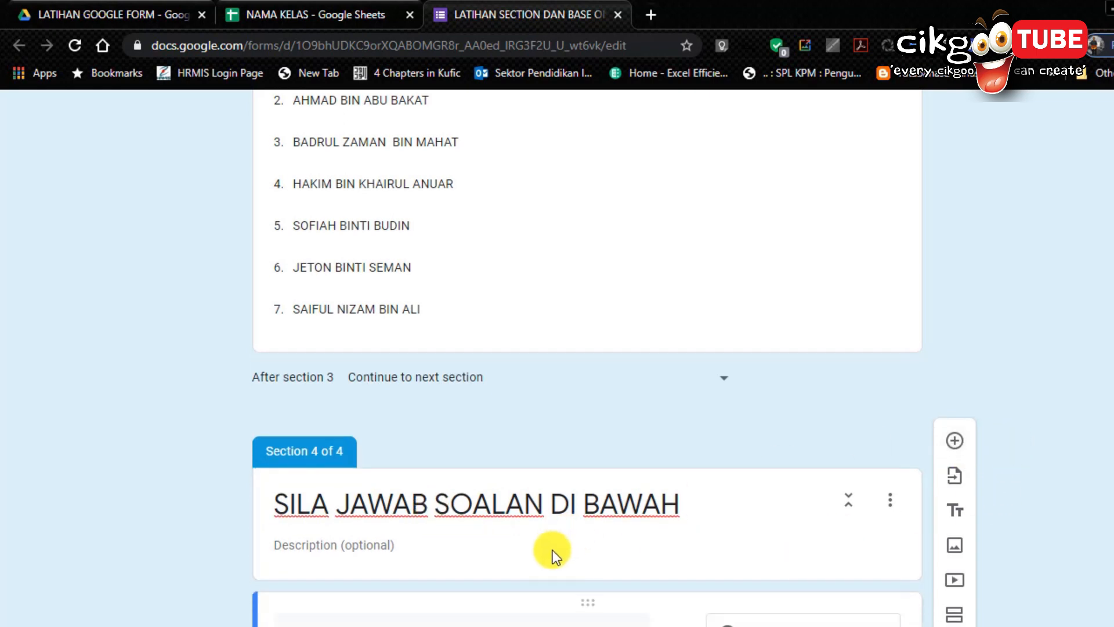
left_click(781, 400)
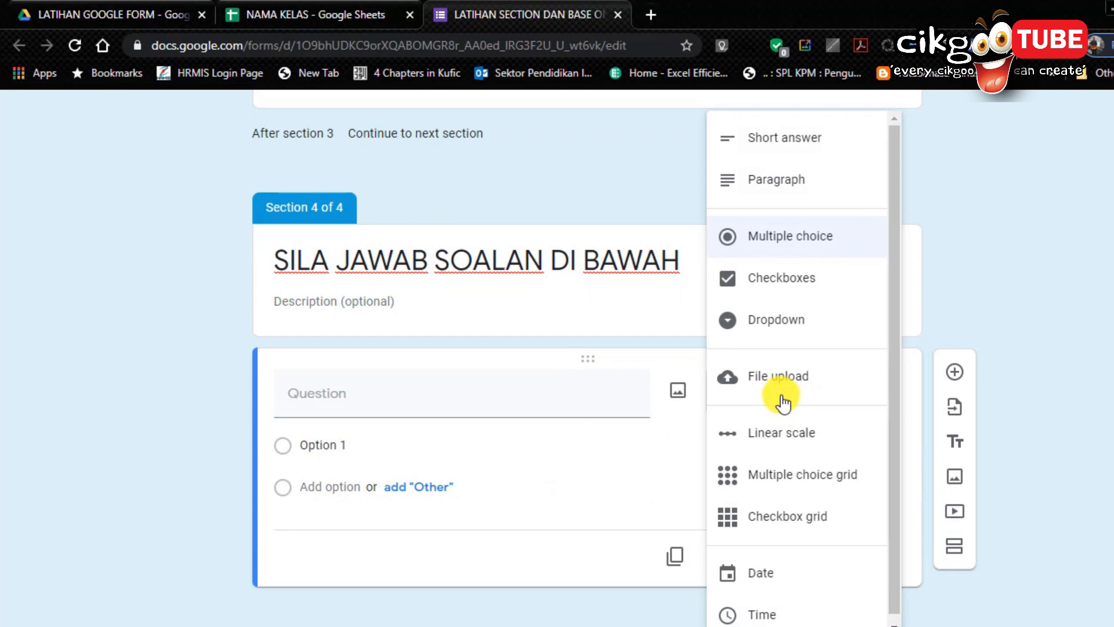
left_click(773, 239)
left_click(378, 409)
type("1.")
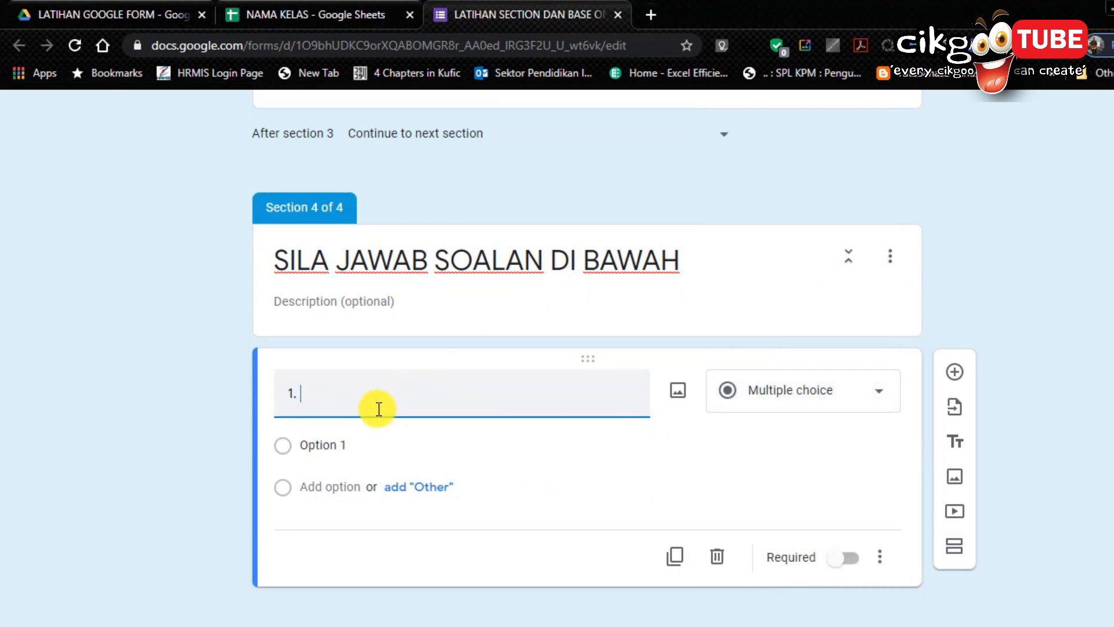
type(" Apakah nama ibu neh")
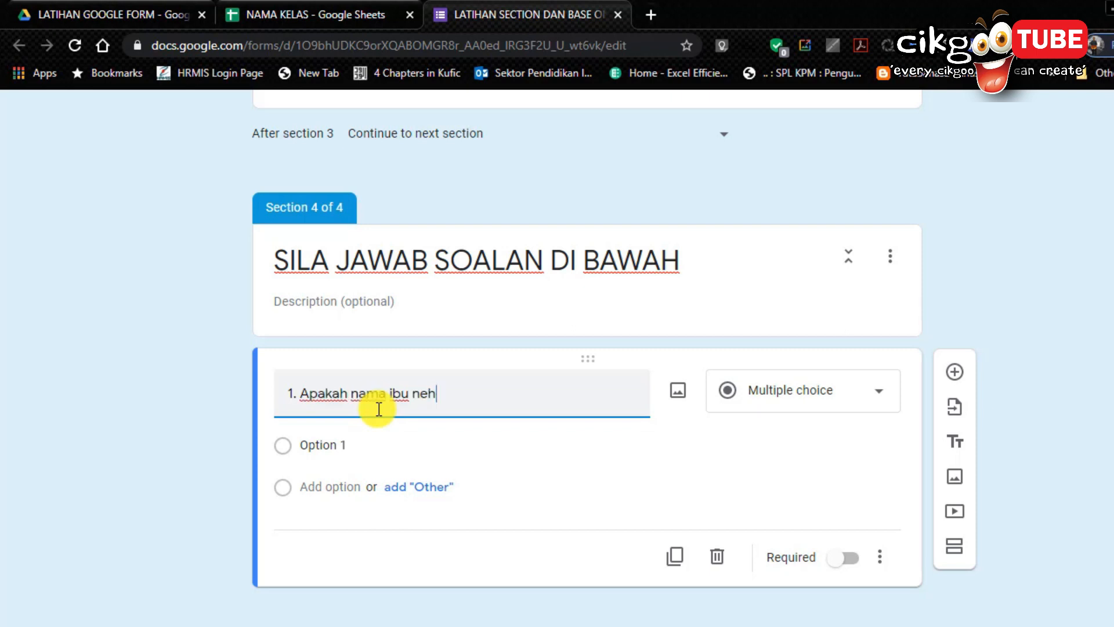
type("eri")
key("BackSpace")
key("BackSpace")
key("BackSpace")
key("BackSpace")
type("egeri Pulau Pinang")
Step: Give the Pulau Pinang question three answer options: "Bukit Mertajam", "Georgetown" and "Bayan Lepas"
left_click(318, 446)
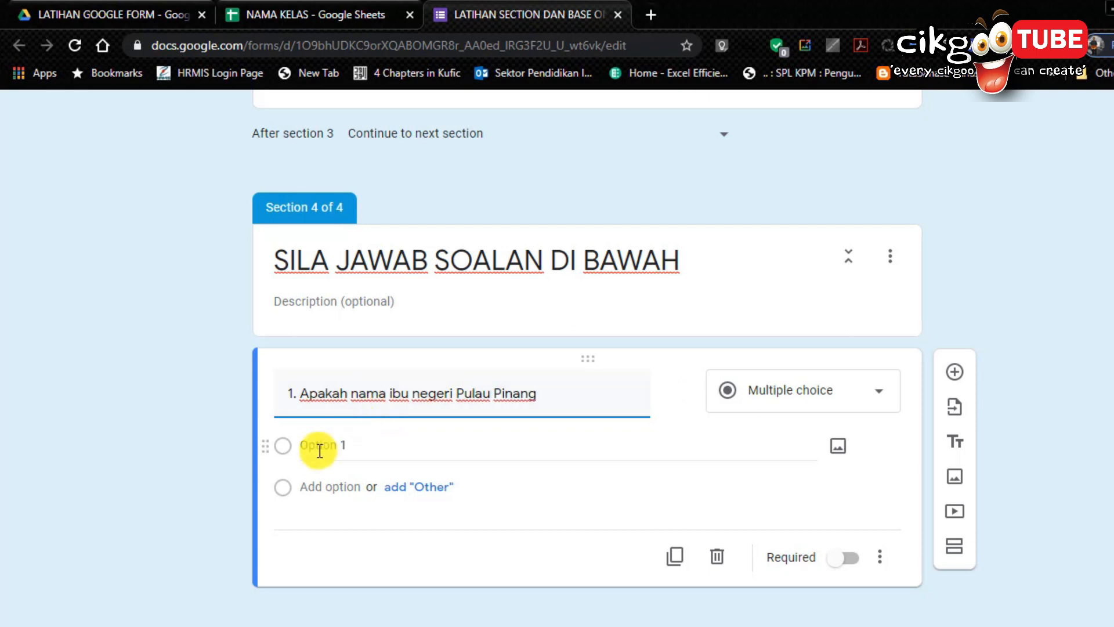
type("Bukit Merka")
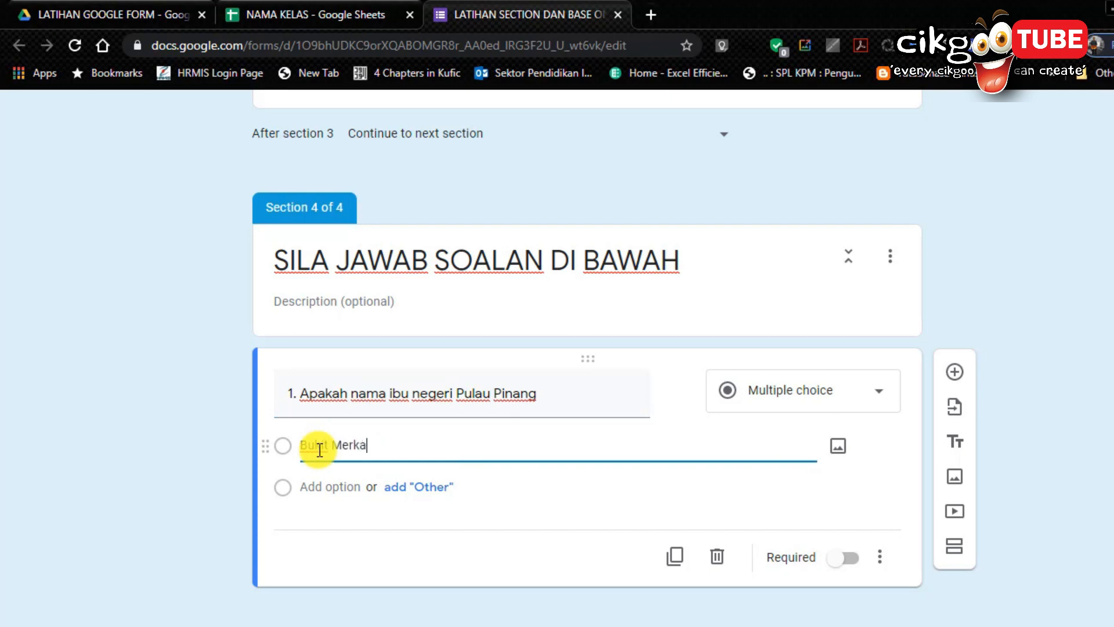
type("taajam")
left_click(331, 480)
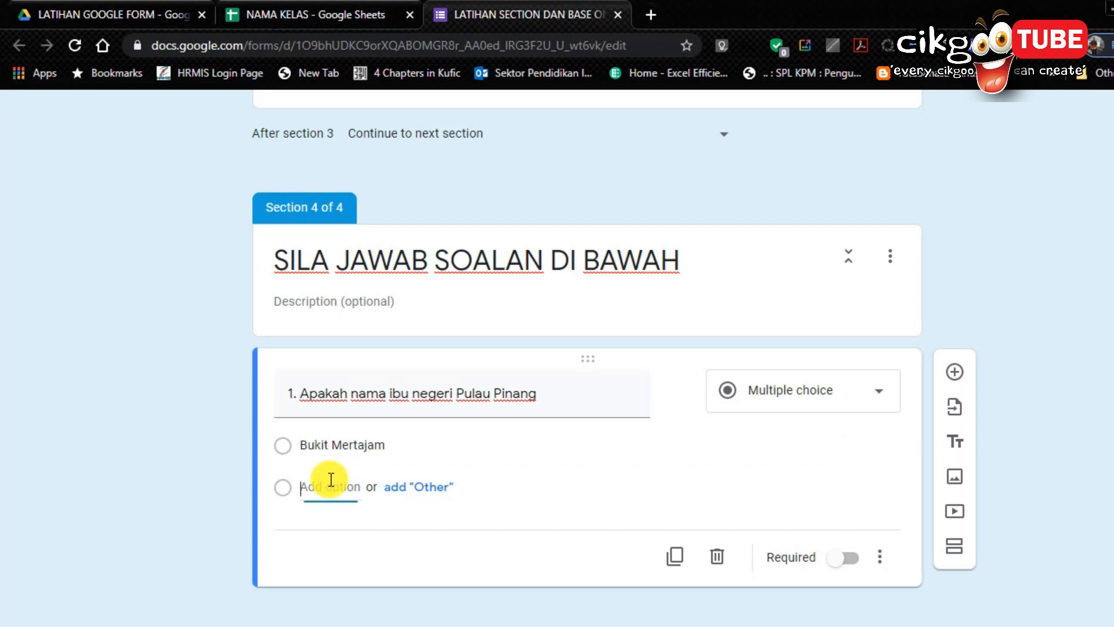
type("Georg")
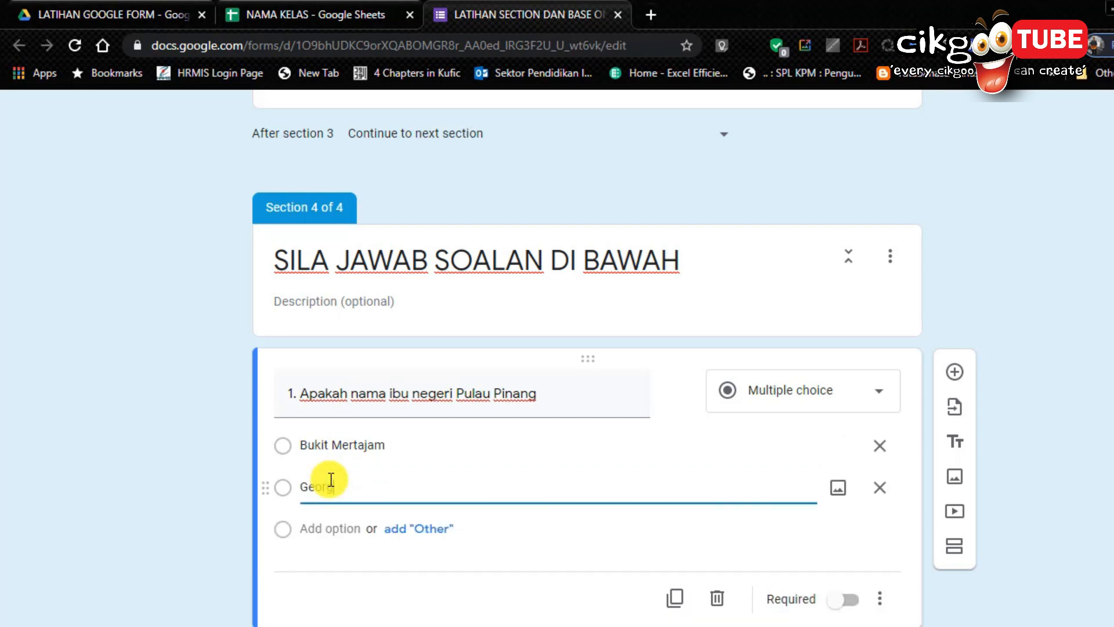
type("etown")
left_click(333, 528)
type("Bayan Lepas")
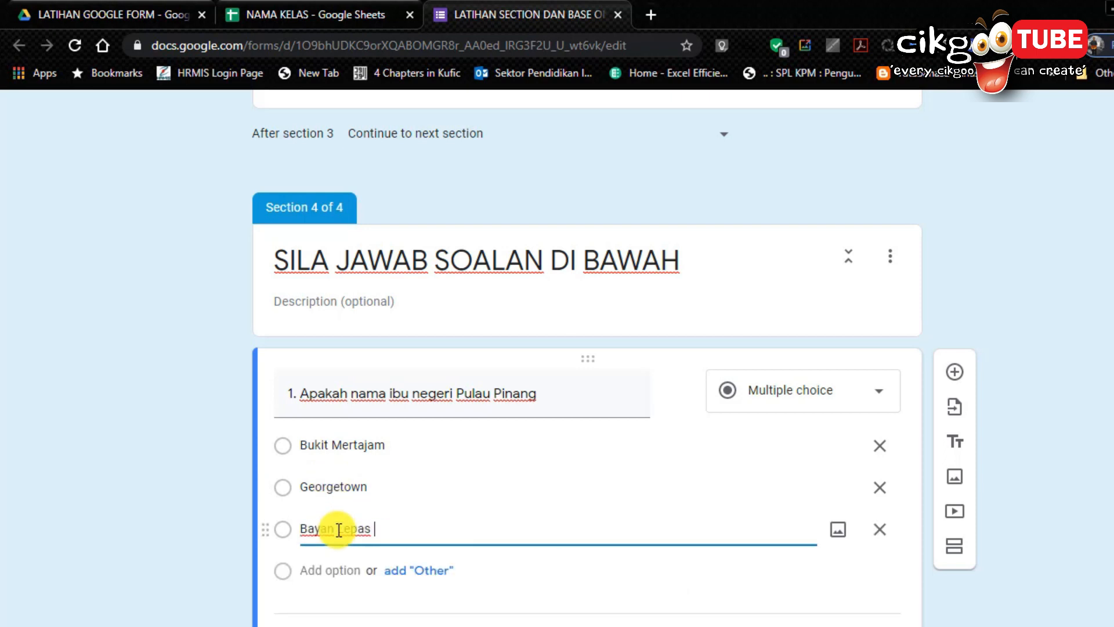
scroll(339, 527, "down", 1)
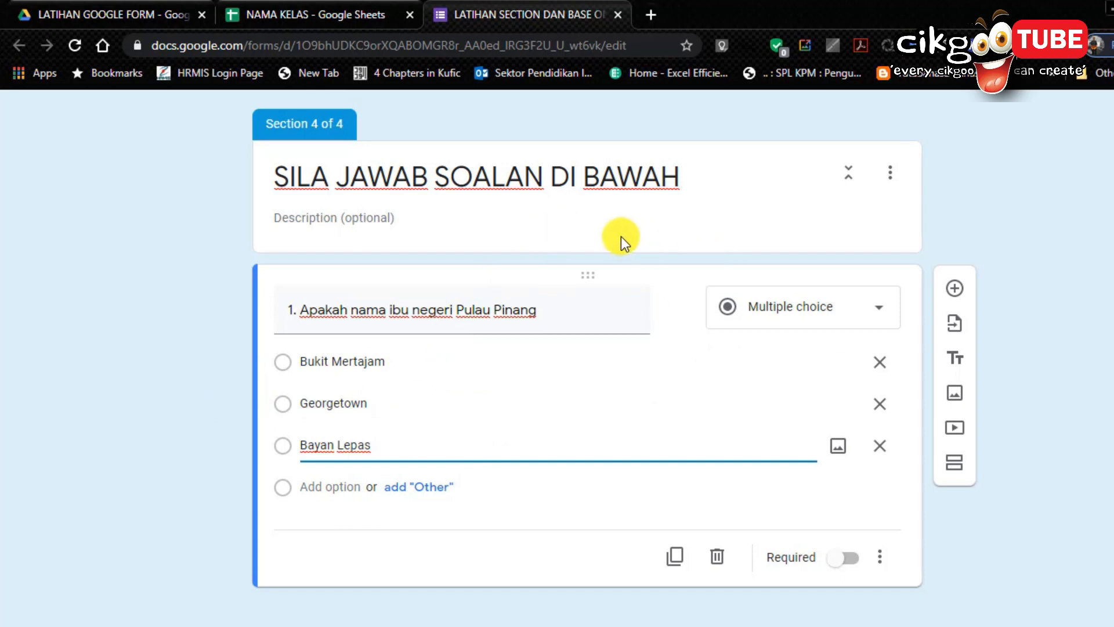
left_click(234, 315)
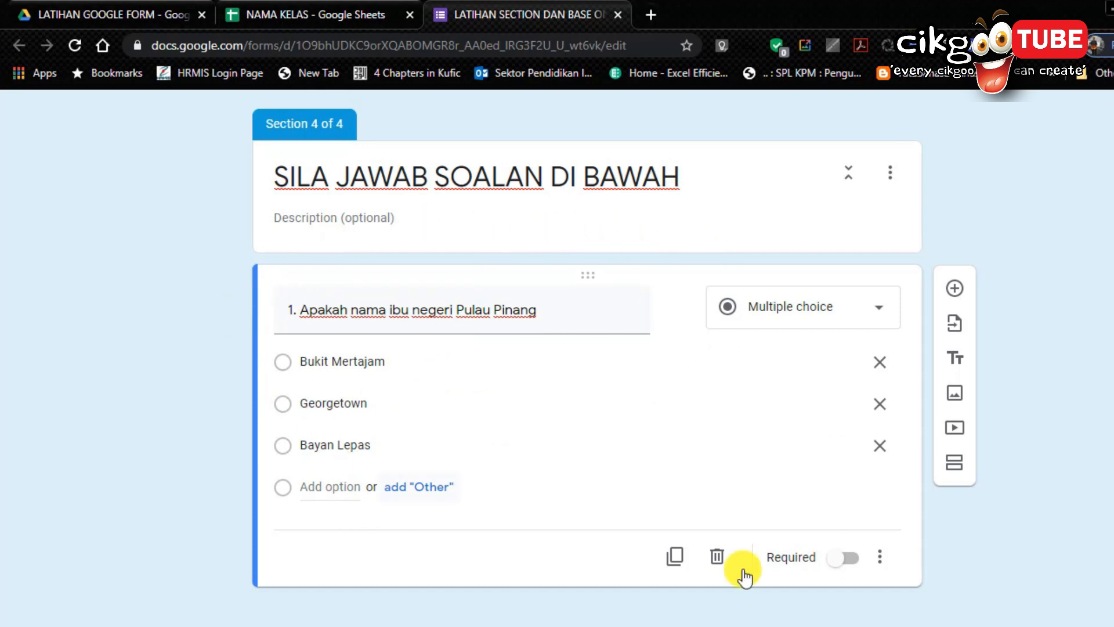
Step: Review the form's four sections, from the class question through both student lists to the Pulau Pinang quiz question
scroll(1008, 339, "up", 15)
scroll(751, 343, "up", 15)
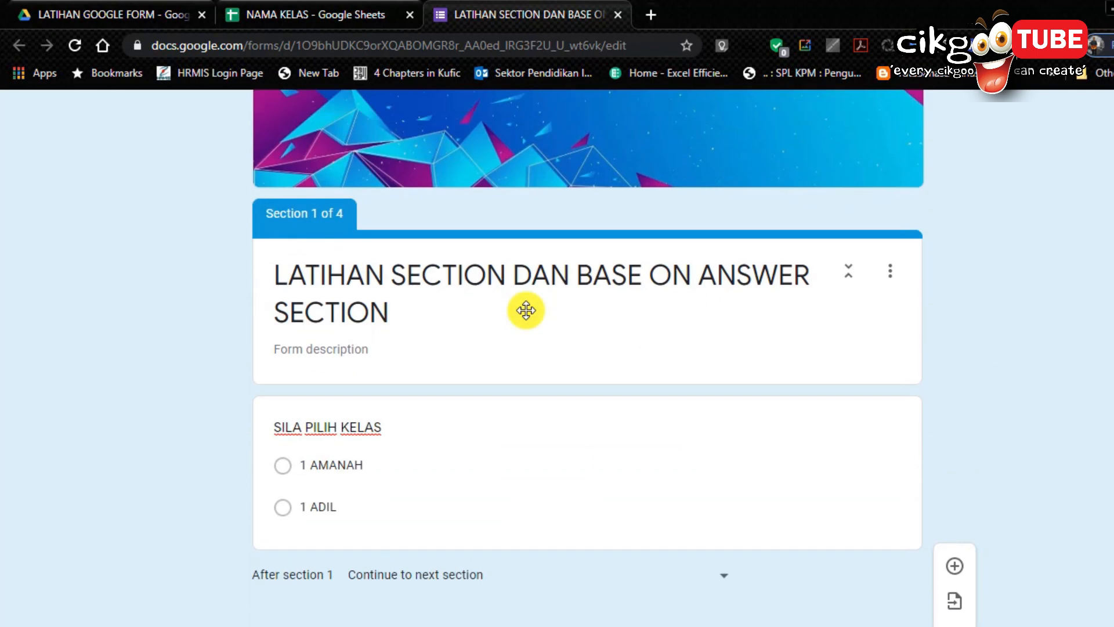
scroll(329, 287, "down", 6)
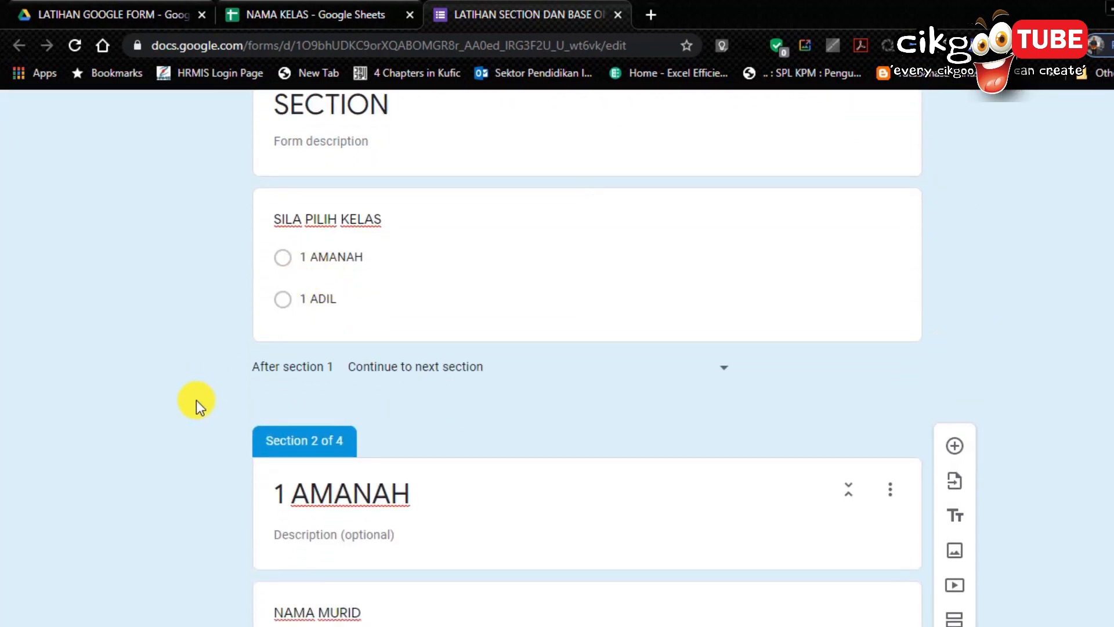
scroll(196, 399, "down", 5)
scroll(288, 367, "down", 8)
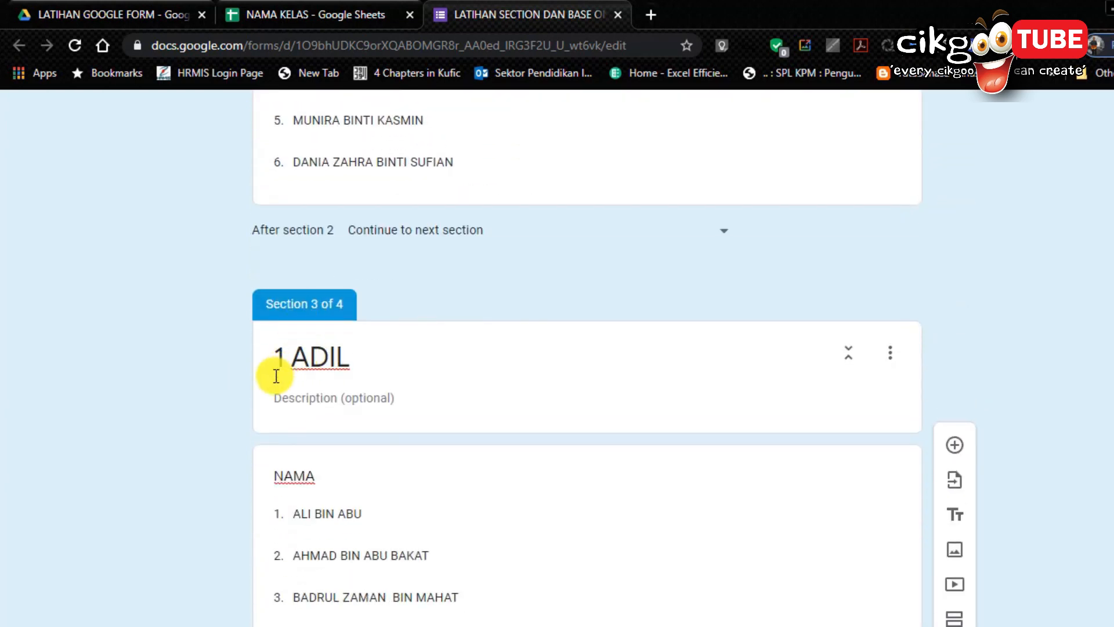
scroll(276, 376, "down", 8)
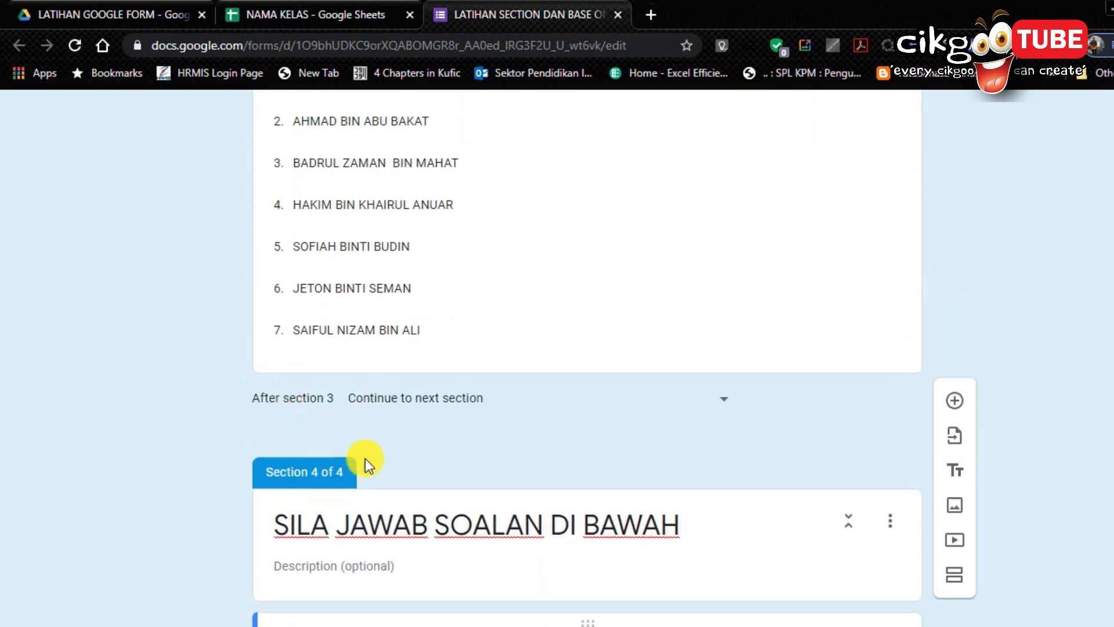
scroll(385, 480, "down", 4)
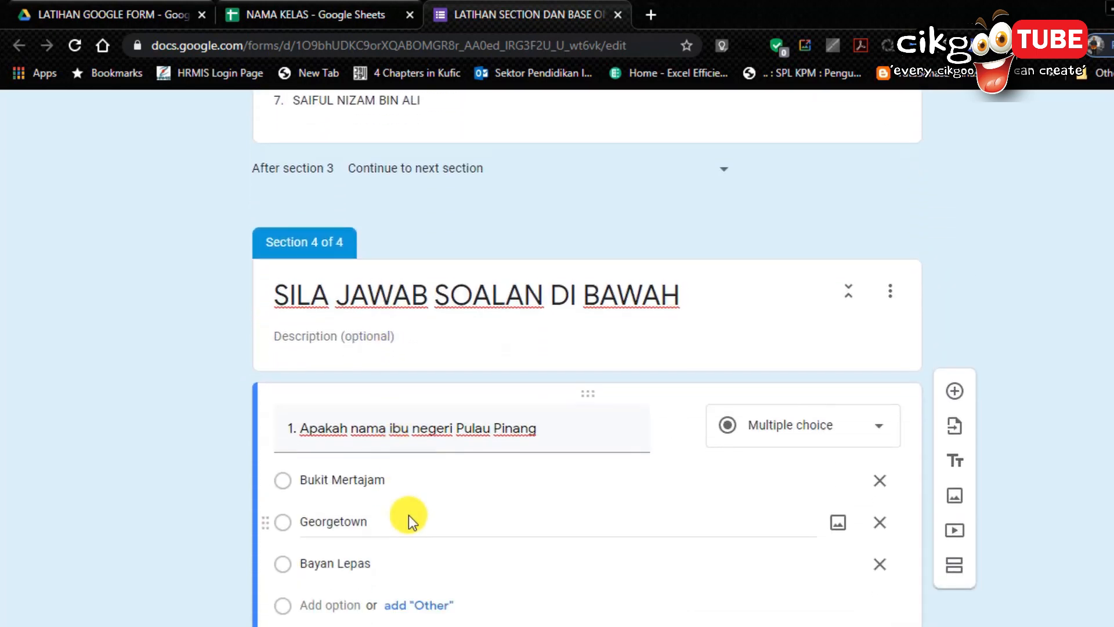
scroll(409, 515, "down", 2)
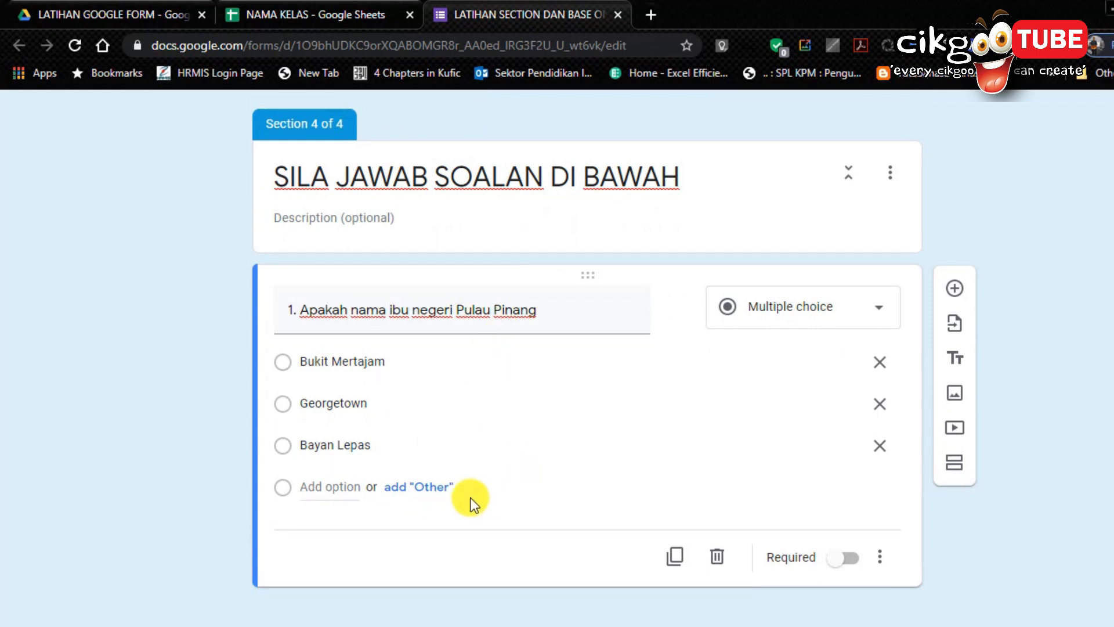
scroll(471, 503, "up", 20)
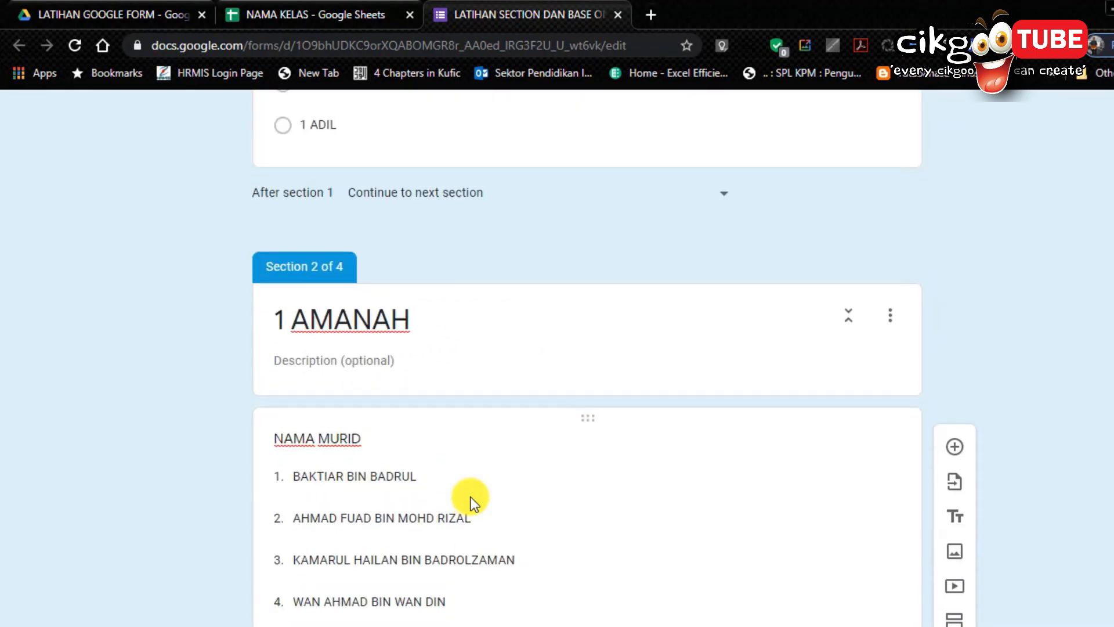
scroll(470, 497, "up", 6)
scroll(515, 552, "down", 3)
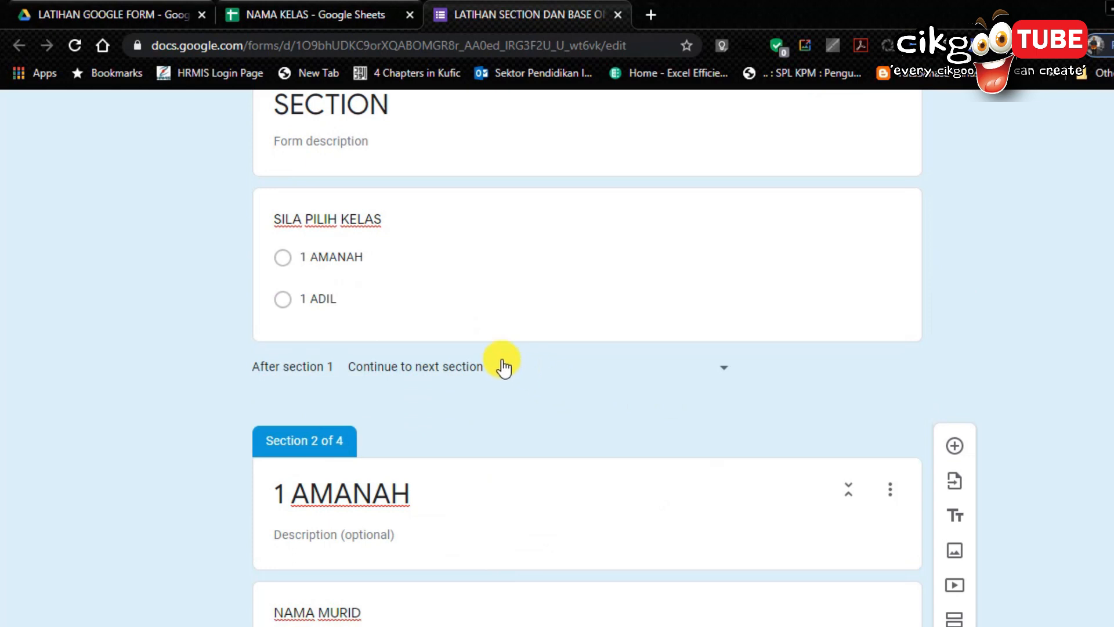
Step: Turn on "Go to section based on answer" for the SILA PILIH KELAS question in section 1
scroll(417, 348, "up", 2)
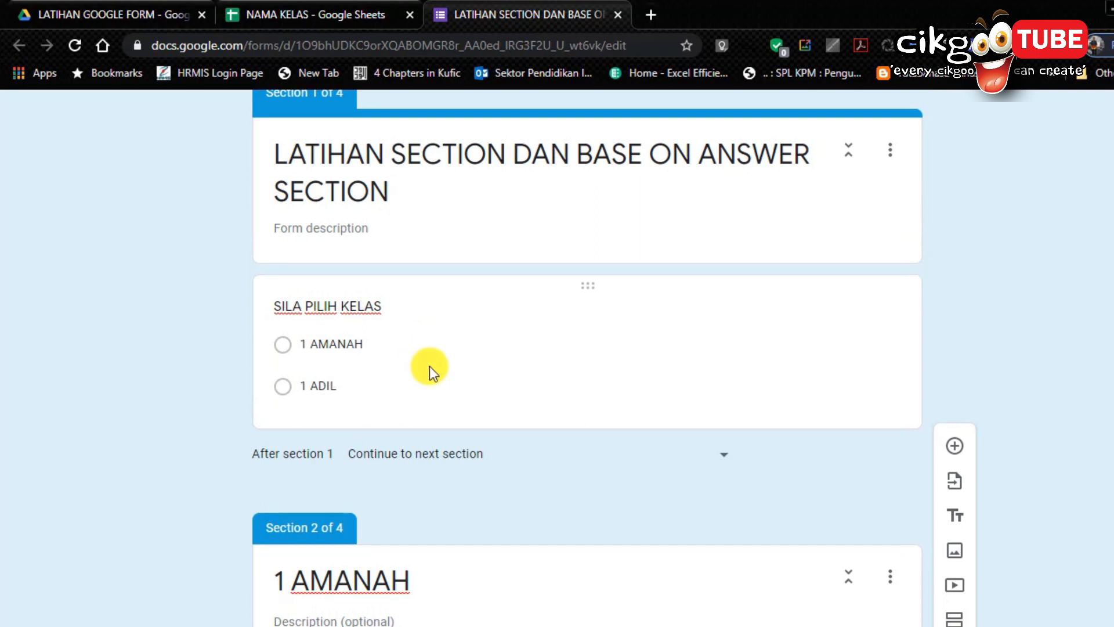
left_click(430, 365)
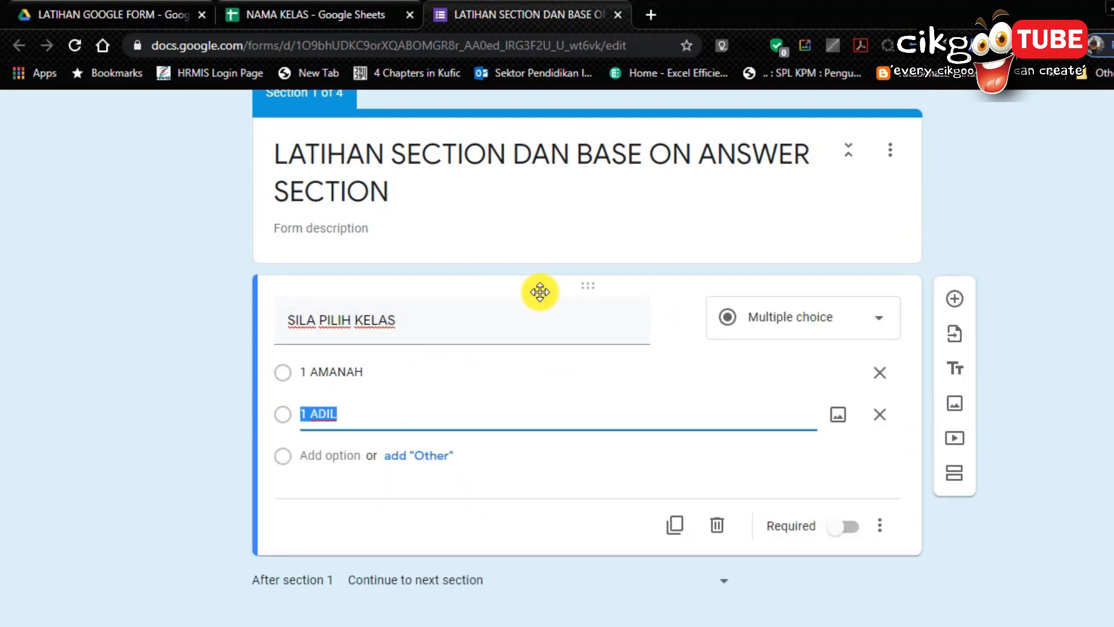
scroll(540, 290, "down", 2)
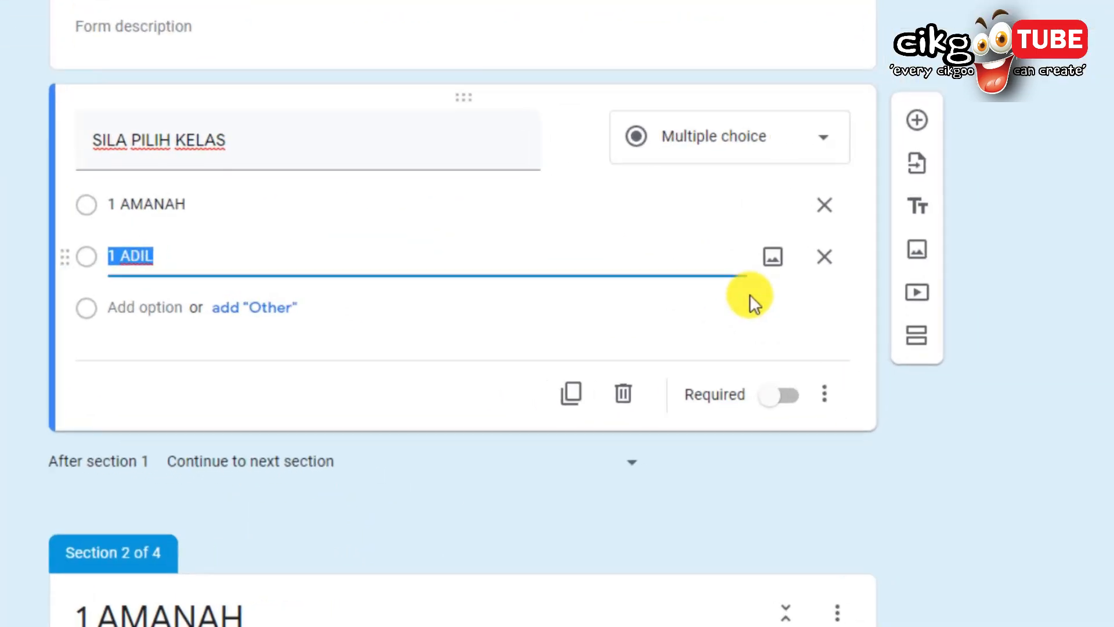
left_click(879, 438)
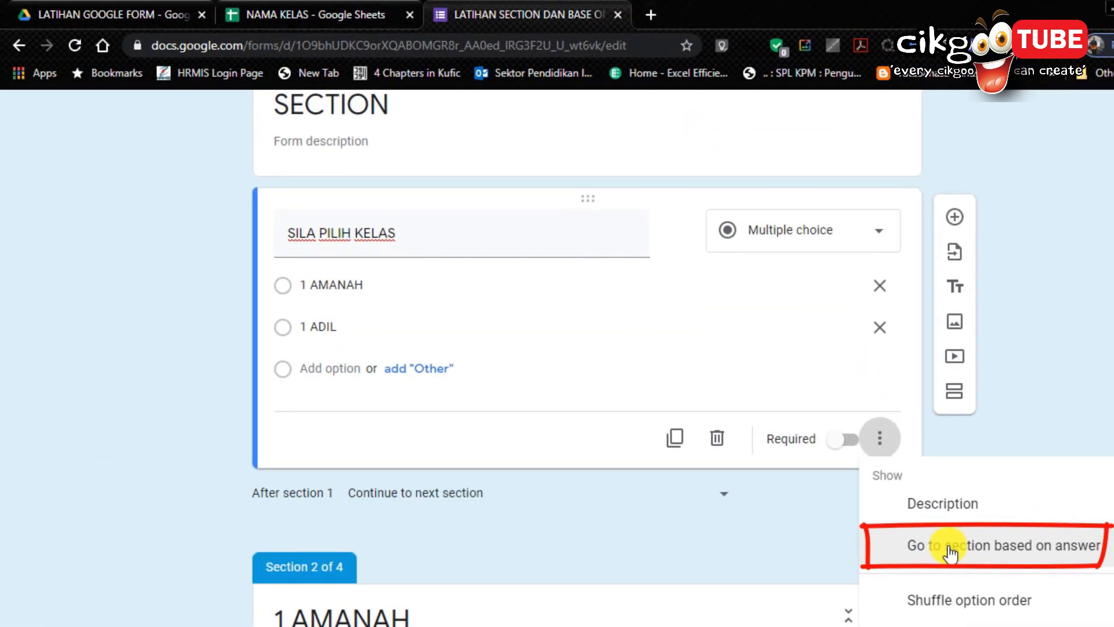
left_click(950, 549)
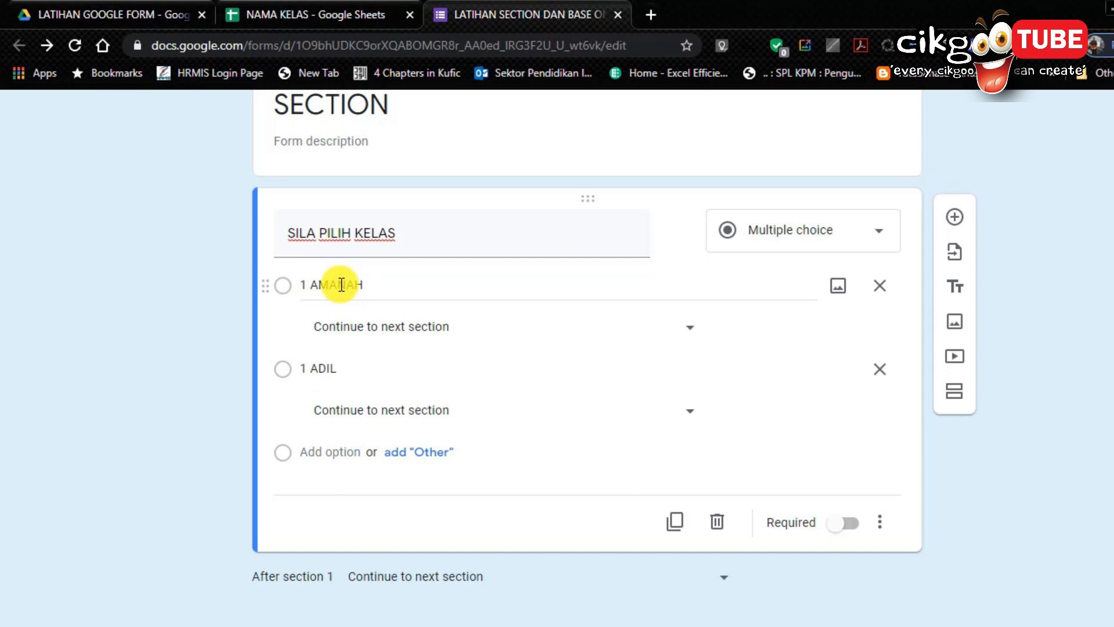
Step: Compare the 1 AMANAH and 1 ADIL answer options with the class sections they should lead to
scroll(353, 435, "down", 3)
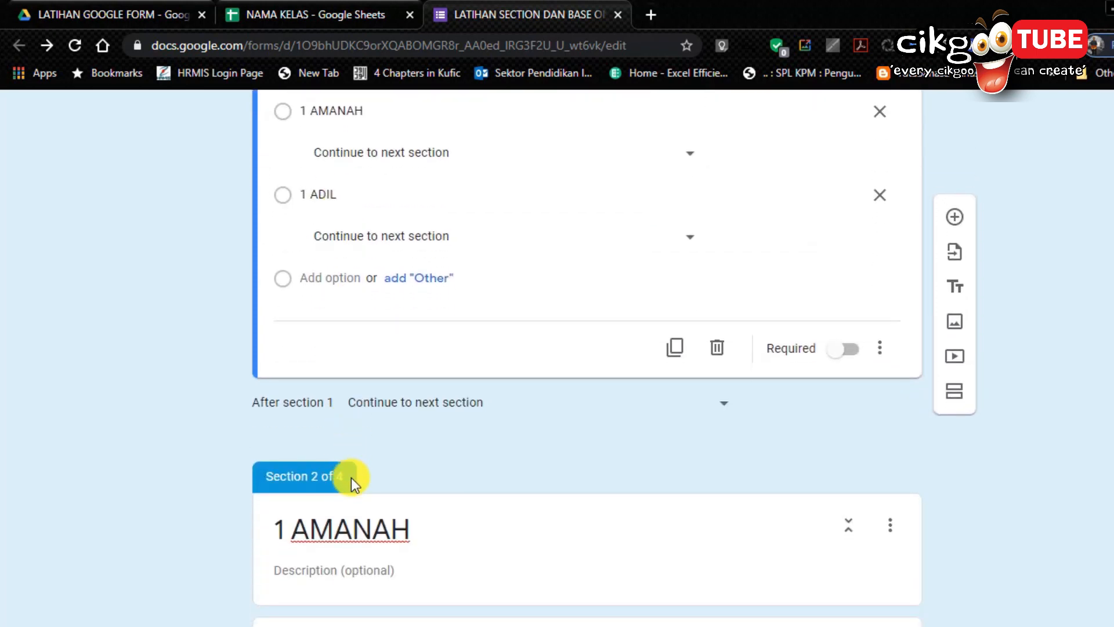
scroll(351, 478, "up", 3)
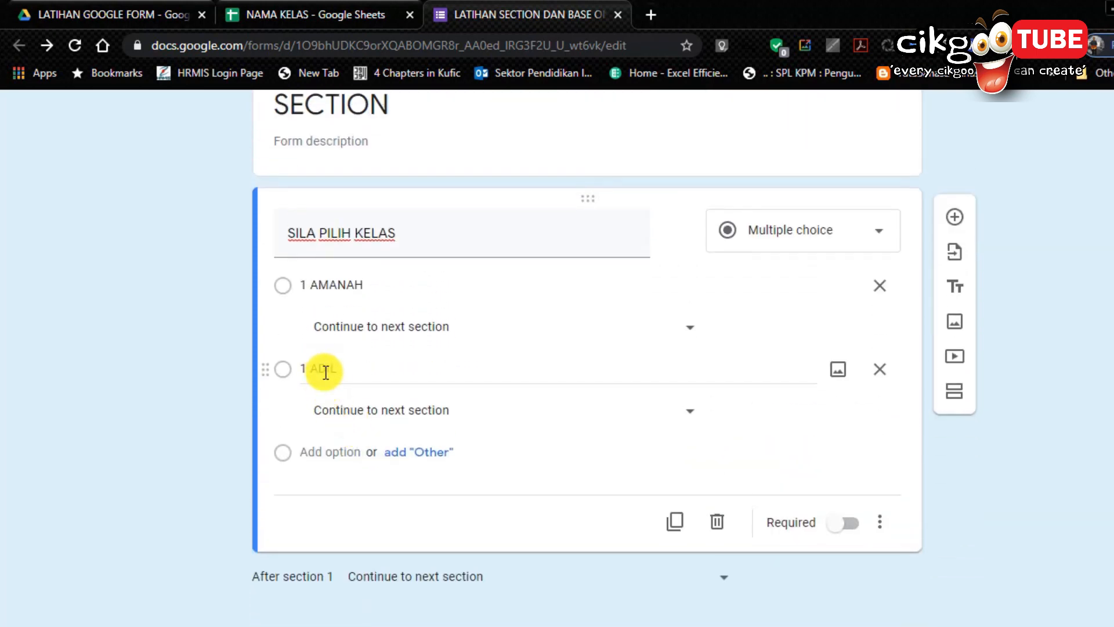
scroll(308, 413, "down", 6)
scroll(302, 530, "up", 4)
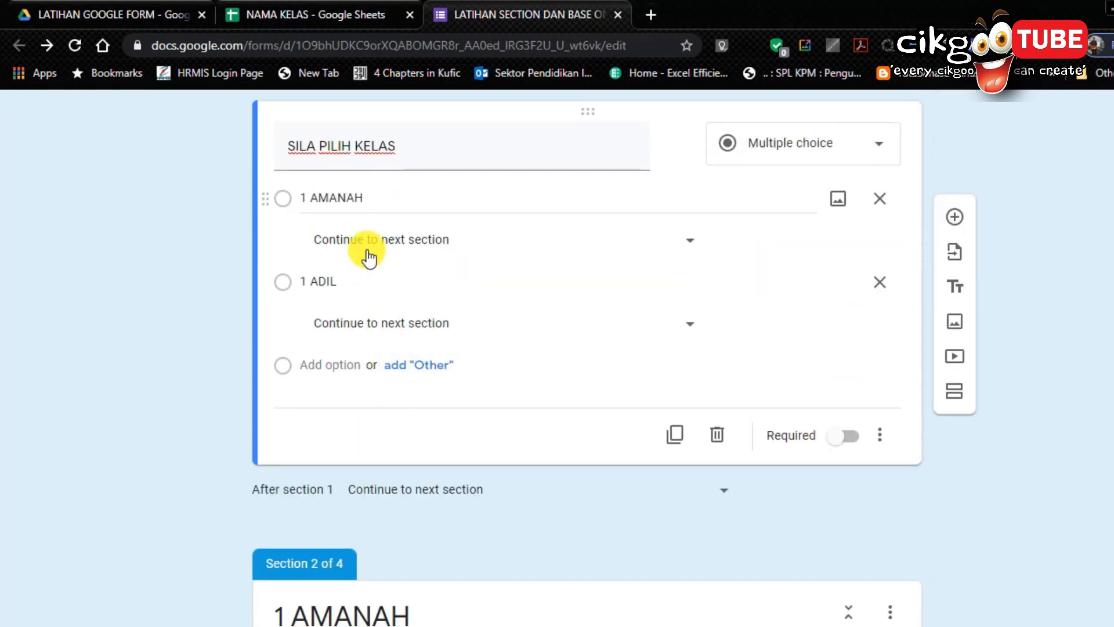
scroll(326, 422, "down", 10)
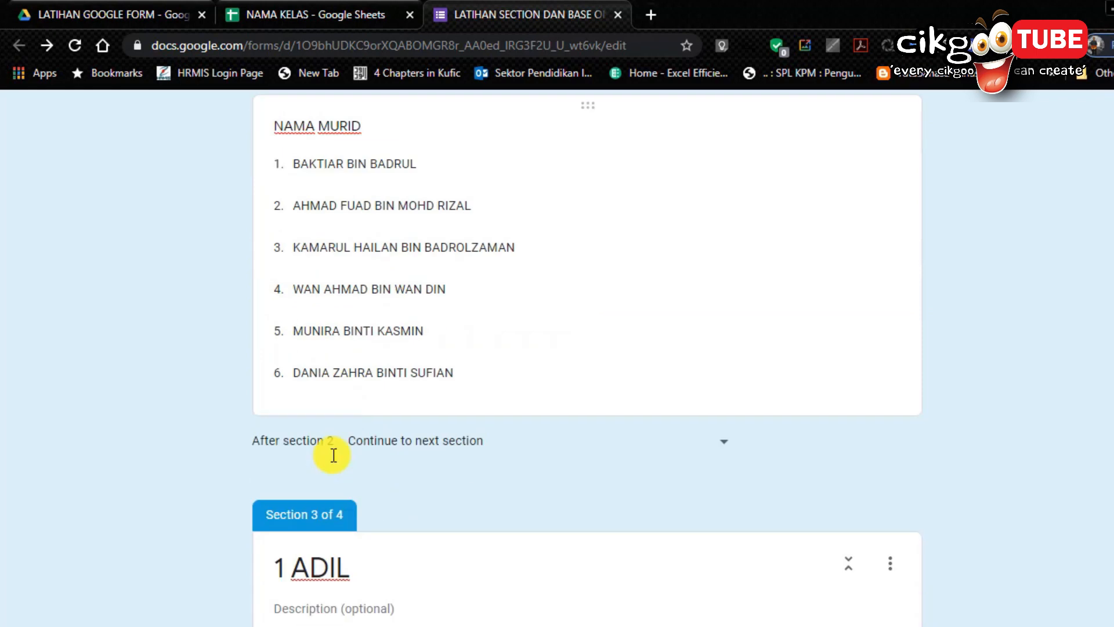
scroll(335, 528, "up", 15)
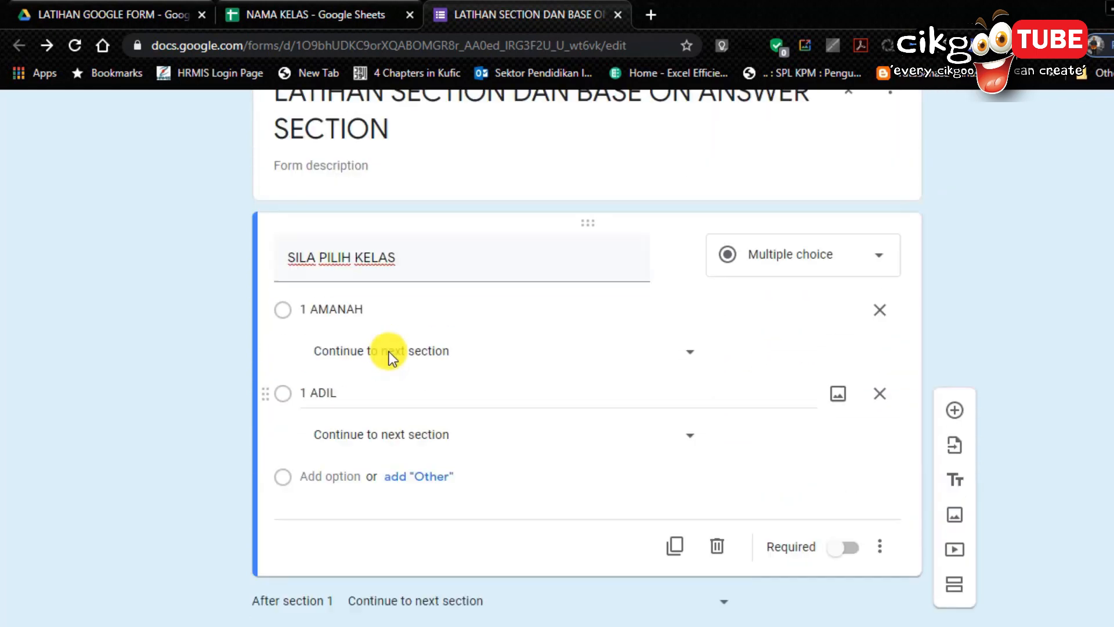
scroll(325, 473, "down", 4)
scroll(335, 453, "down", 2)
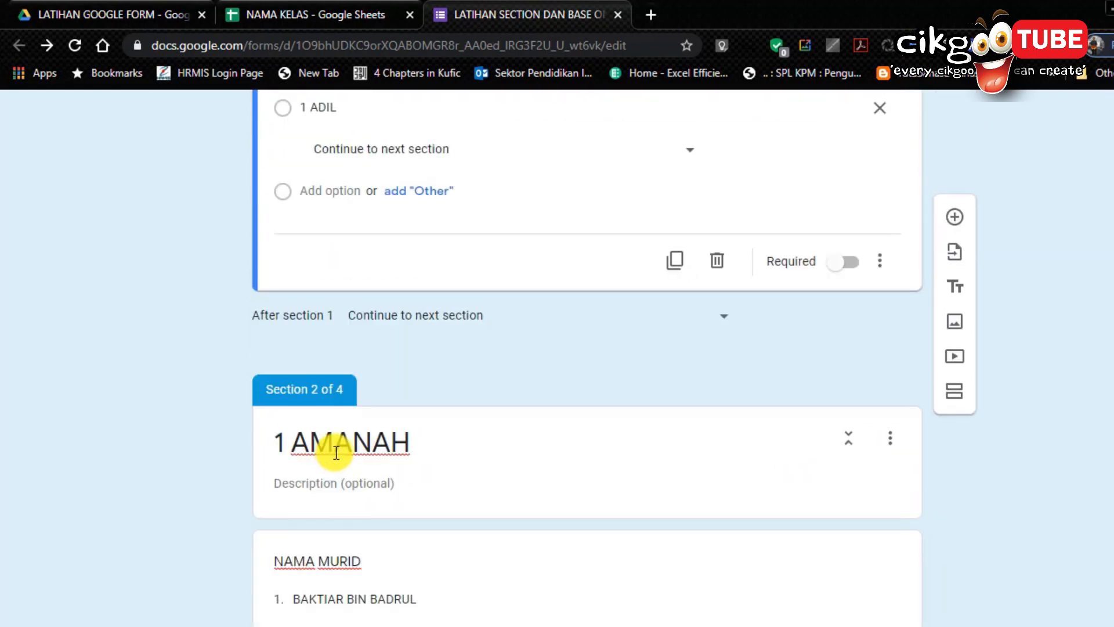
scroll(218, 394, "up", 3)
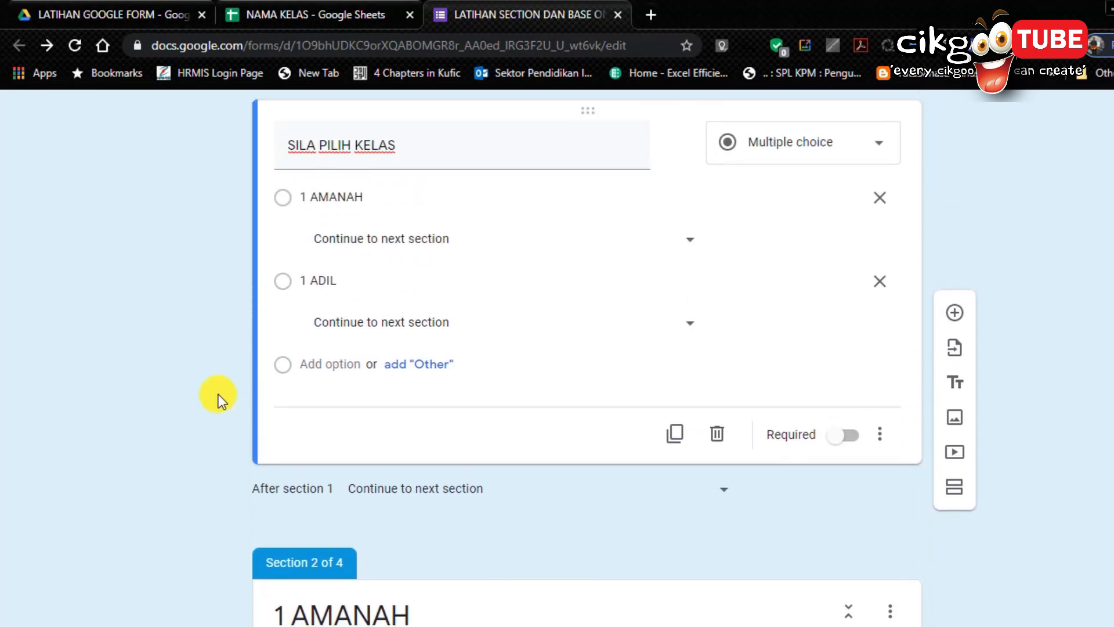
scroll(218, 395, "up", 1)
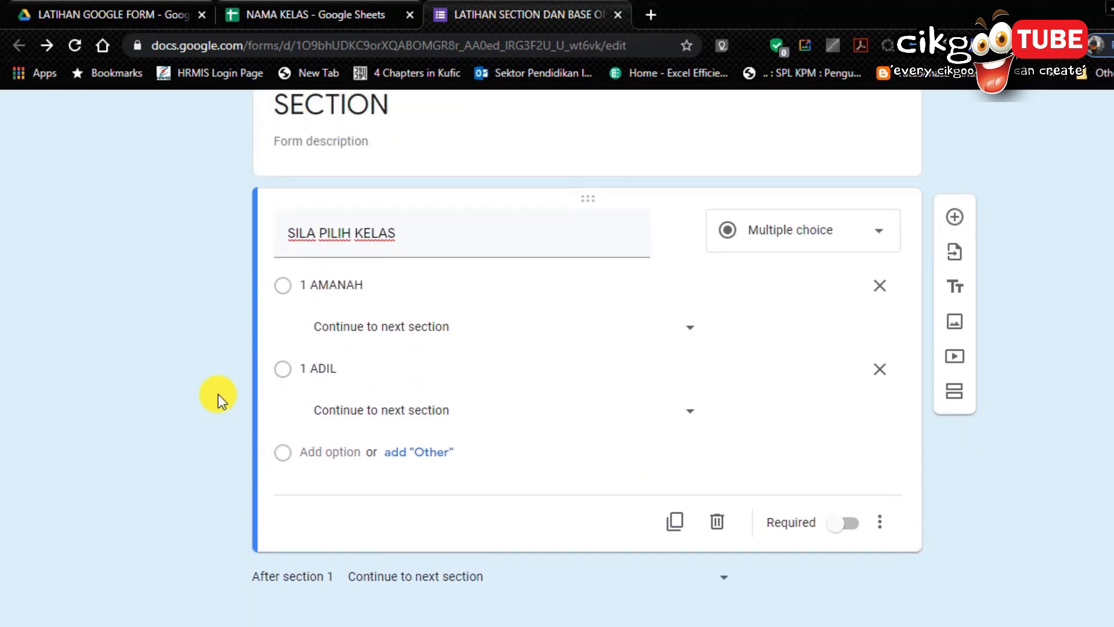
scroll(219, 394, "up", 1)
scroll(219, 394, "down", 1)
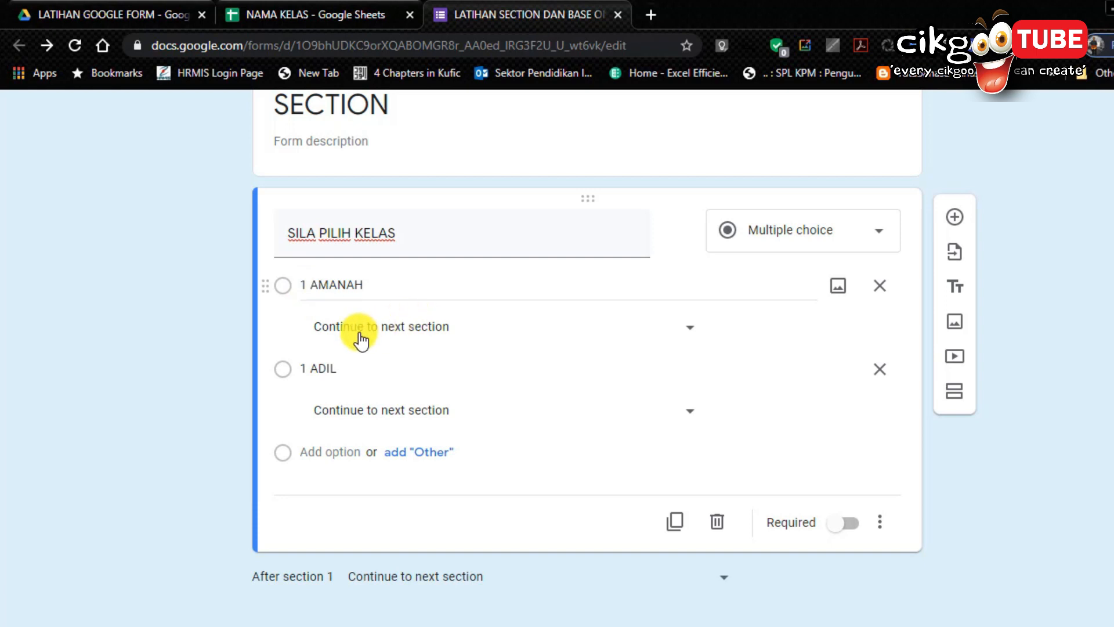
Step: Route the 1 AMANAH answer to section 2 (1 AMANAH) and the 1 ADIL answer to section 3 (1 ADIL)
left_click(691, 329)
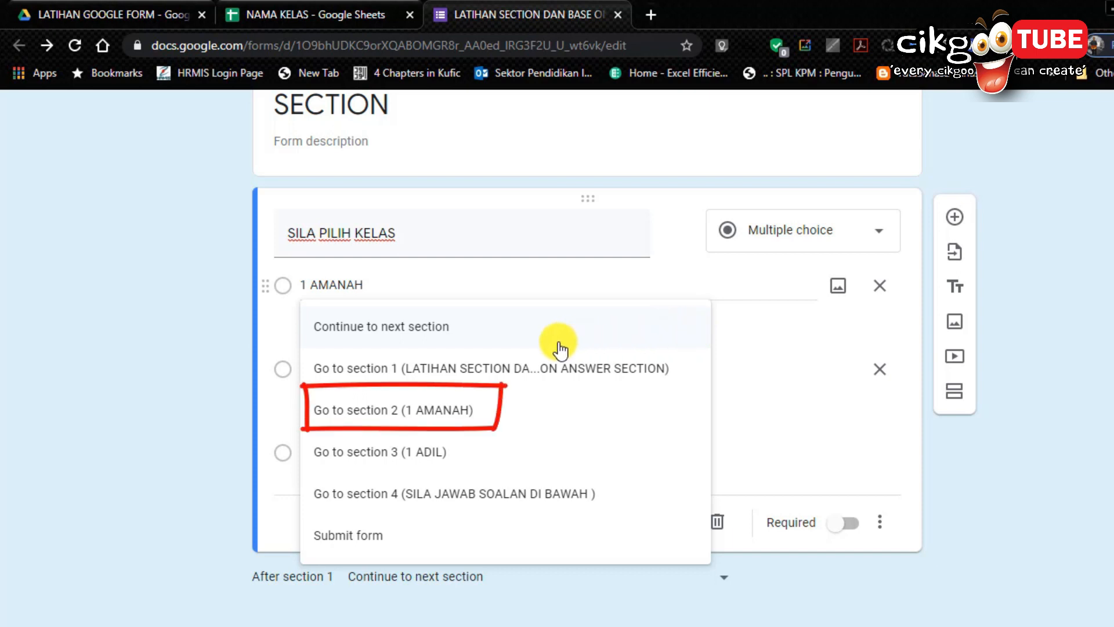
left_click(461, 413)
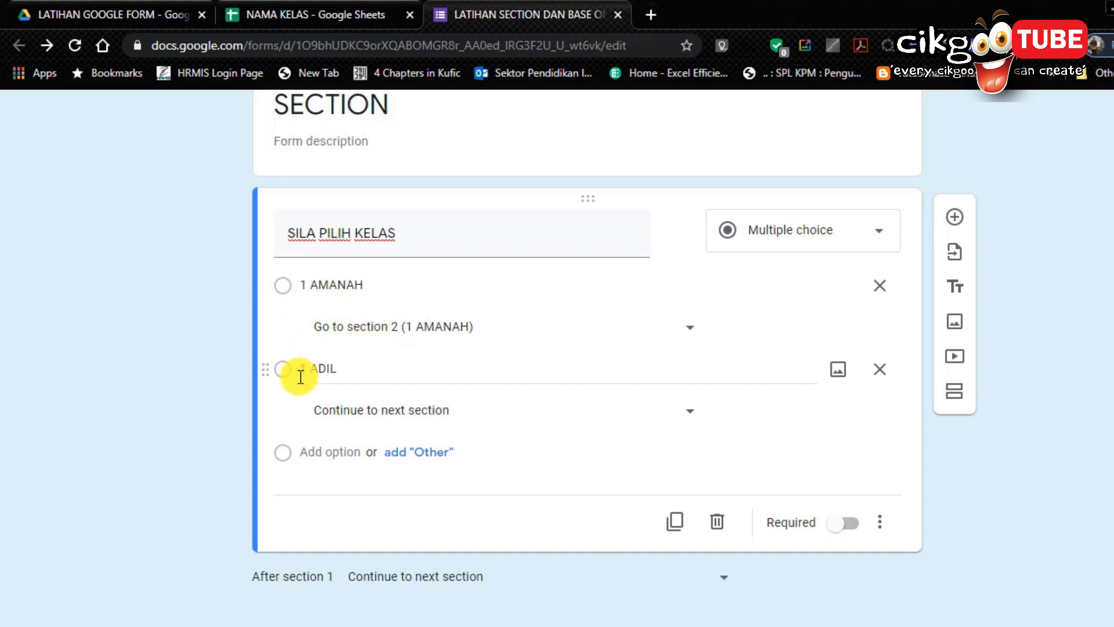
left_click(693, 418)
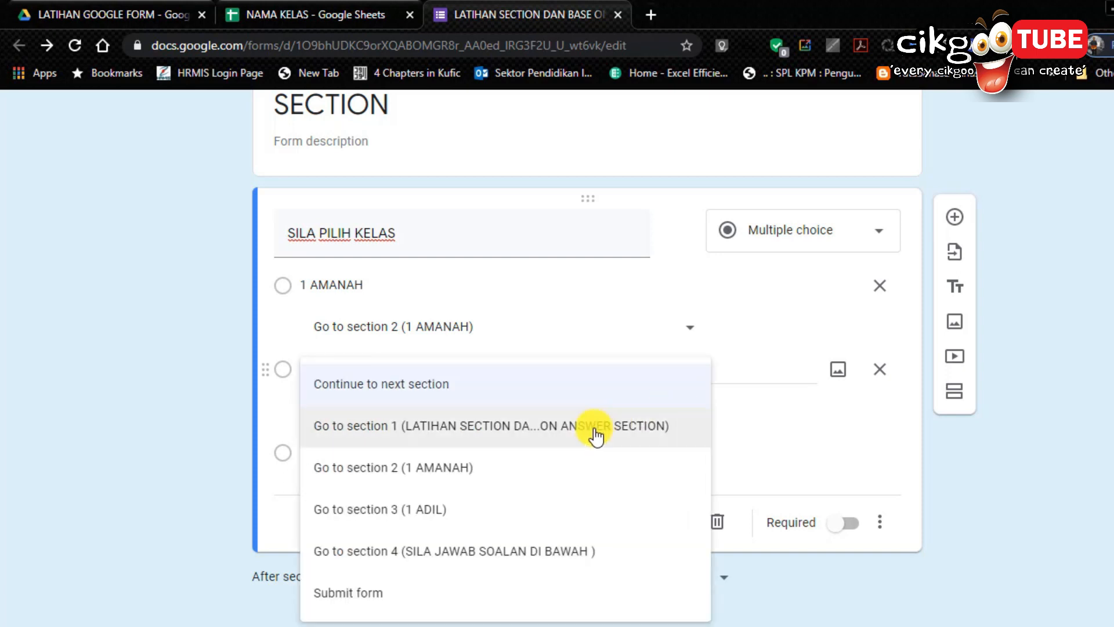
left_click(421, 520)
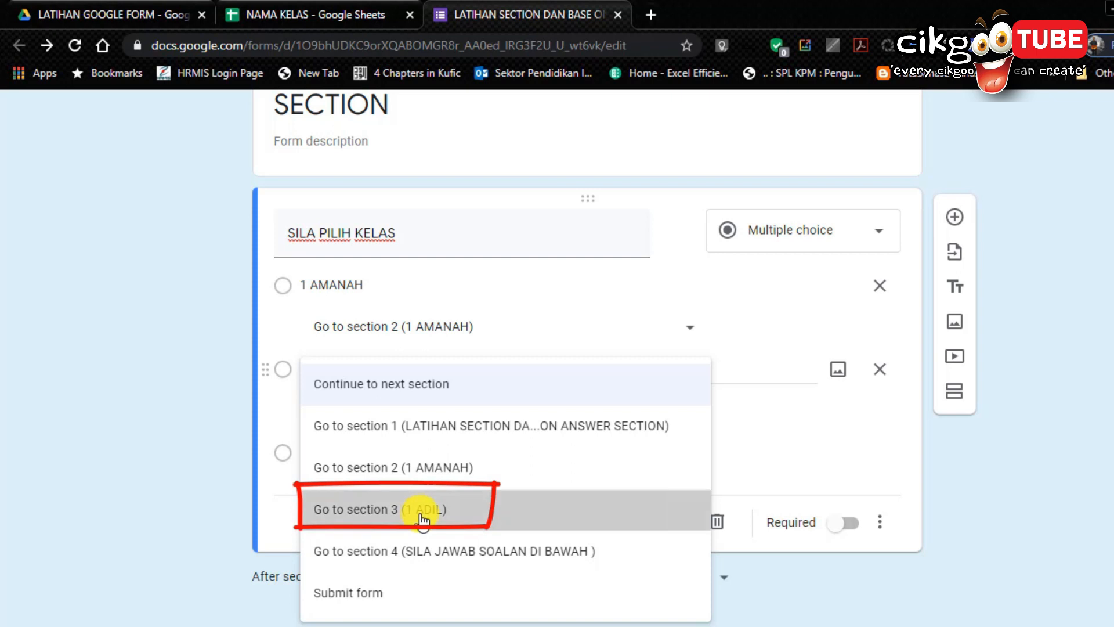
Step: Check the answer routing against the class sections and examine what follows sections 2 and 3, down to section 4
scroll(420, 517, "down", 6)
scroll(420, 518, "down", 6)
scroll(420, 518, "up", 6)
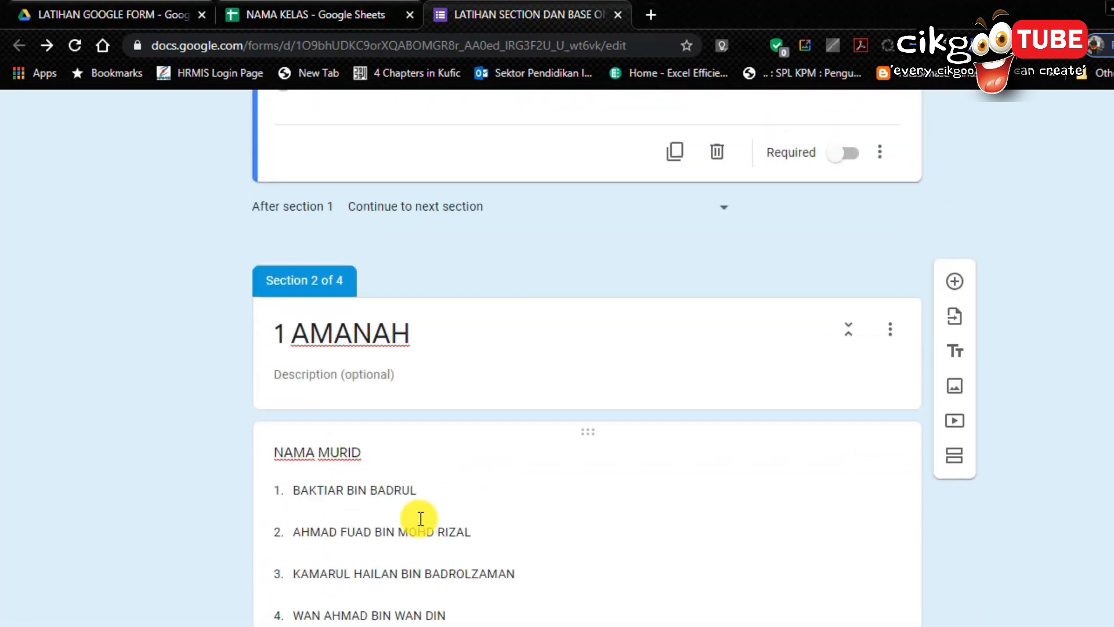
scroll(440, 489, "up", 5)
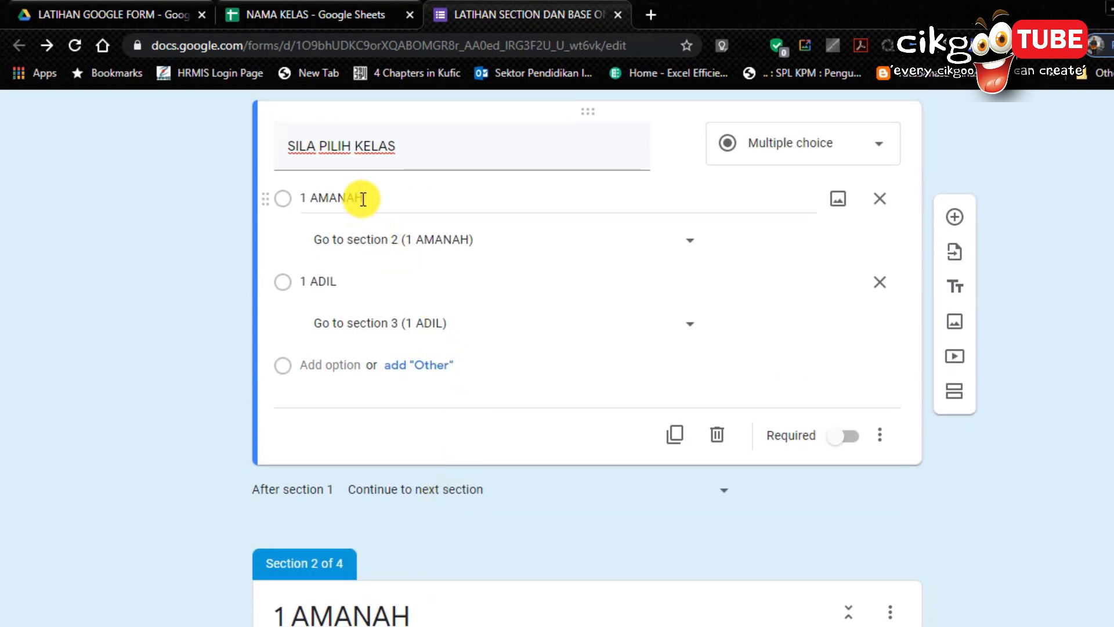
scroll(377, 398, "down", 7)
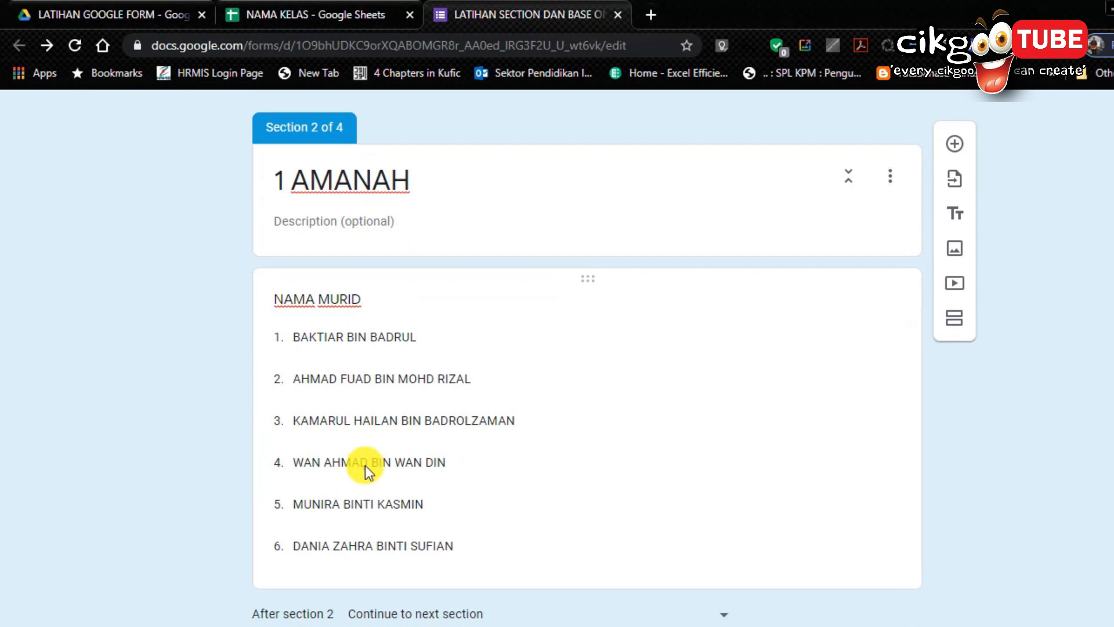
scroll(366, 467, "down", 2)
scroll(366, 467, "up", 10)
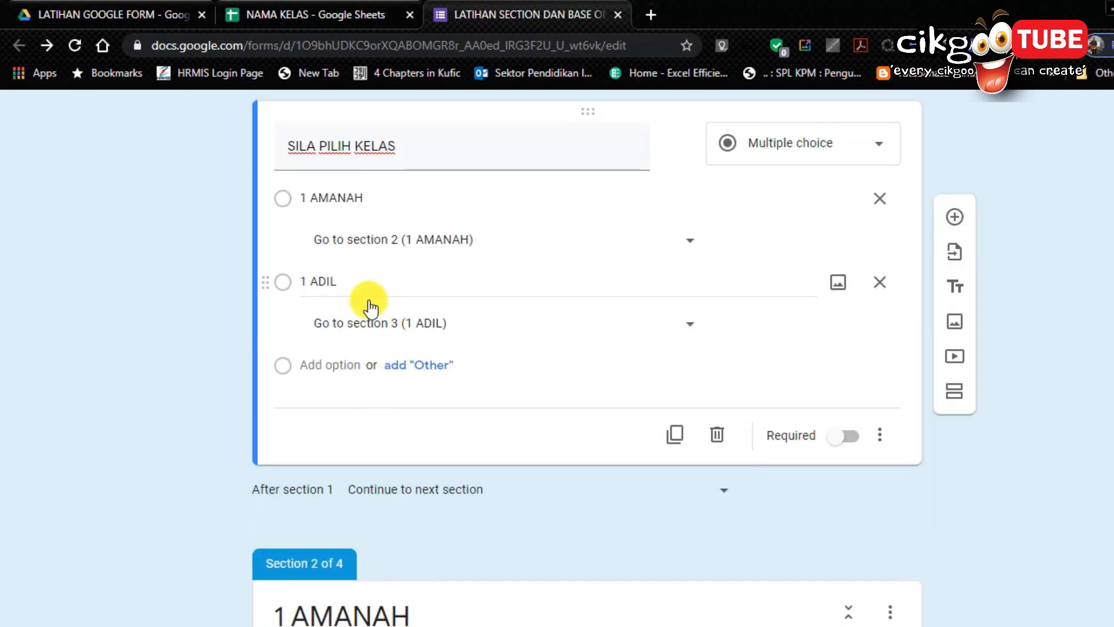
scroll(366, 290, "down", 15)
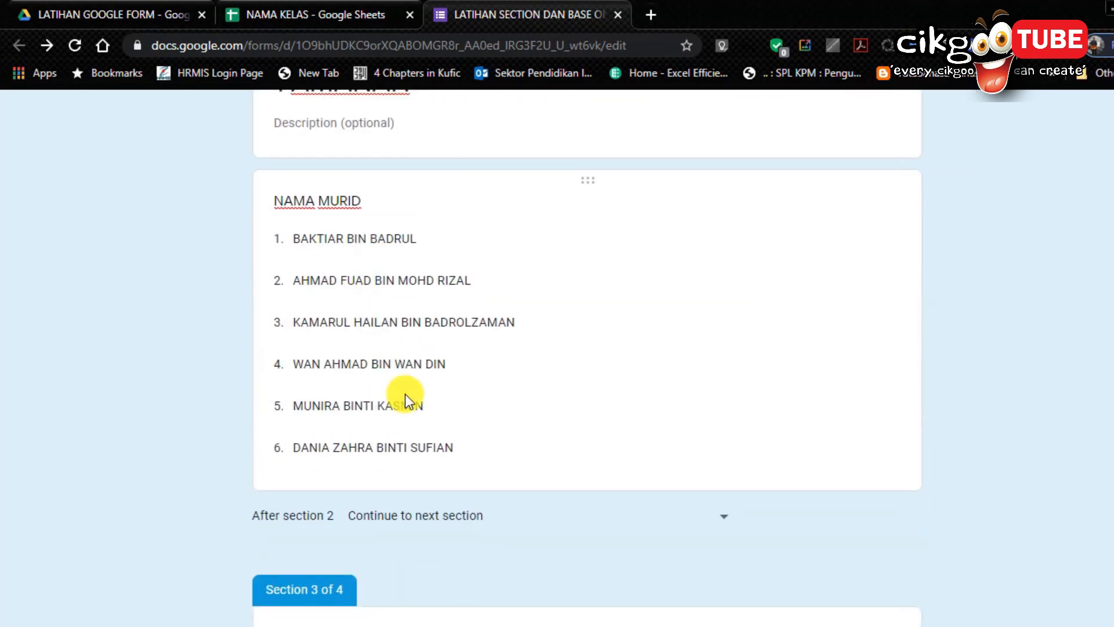
scroll(415, 416, "up", 5)
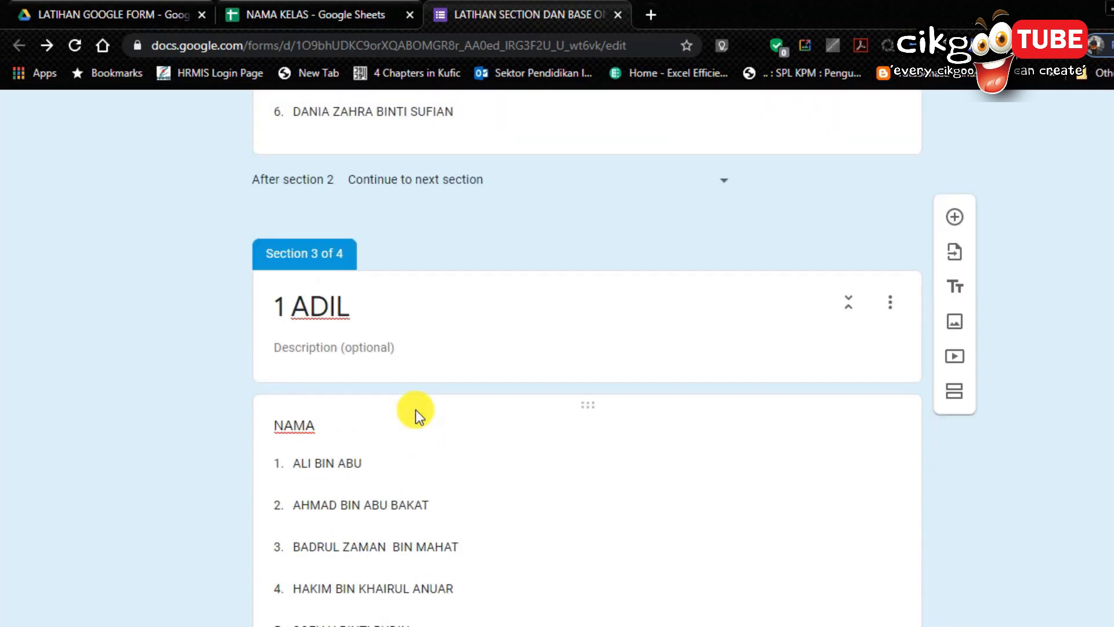
scroll(415, 410, "up", 10)
scroll(412, 402, "up", 5)
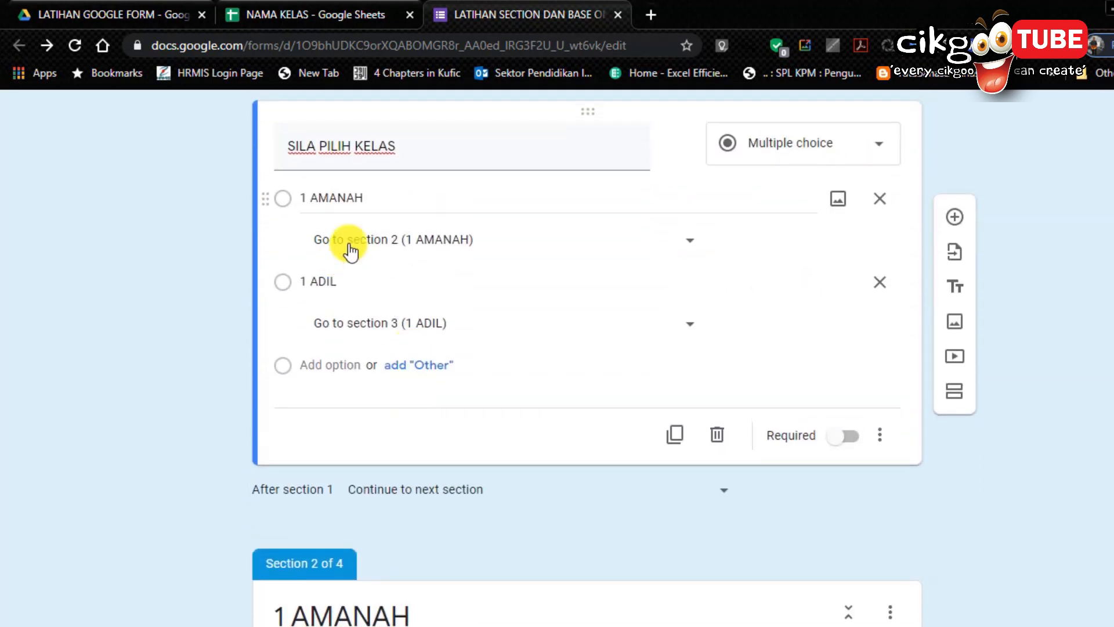
scroll(378, 206, "down", 9)
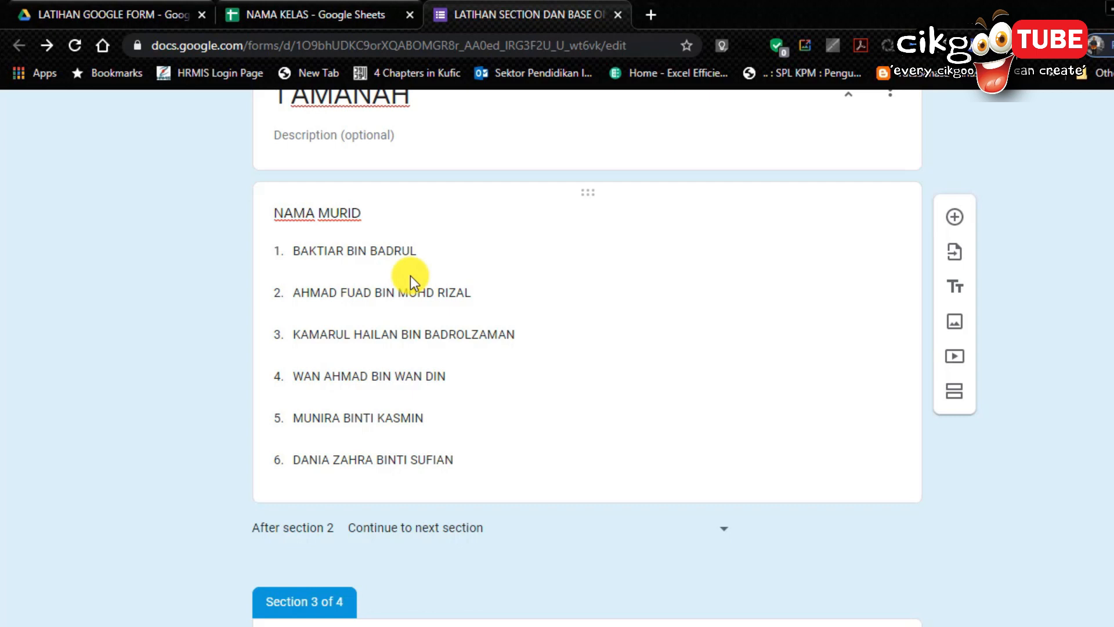
scroll(409, 276, "down", 16)
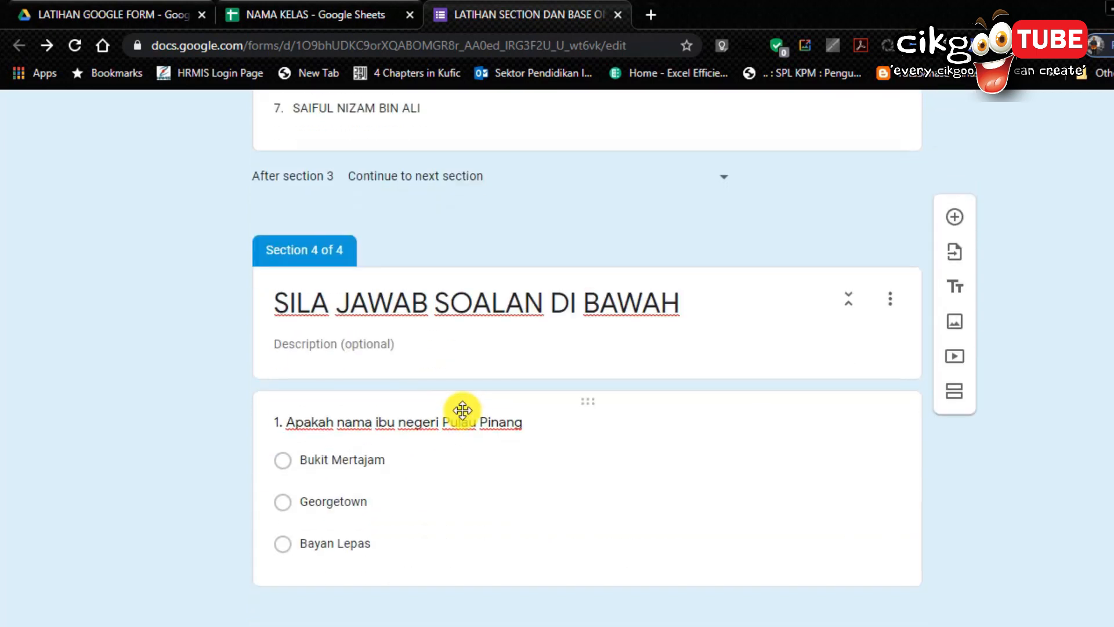
Step: Trace the path from each class answer through its student name list to the quiz questions in section 4
scroll(463, 409, "up", 20)
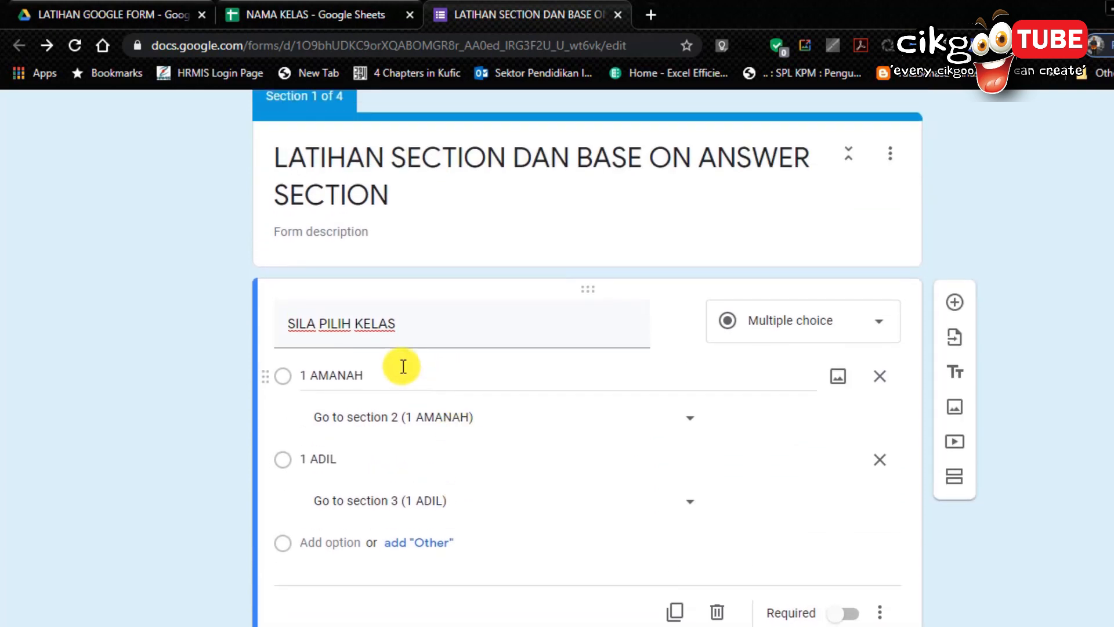
scroll(403, 366, "down", 10)
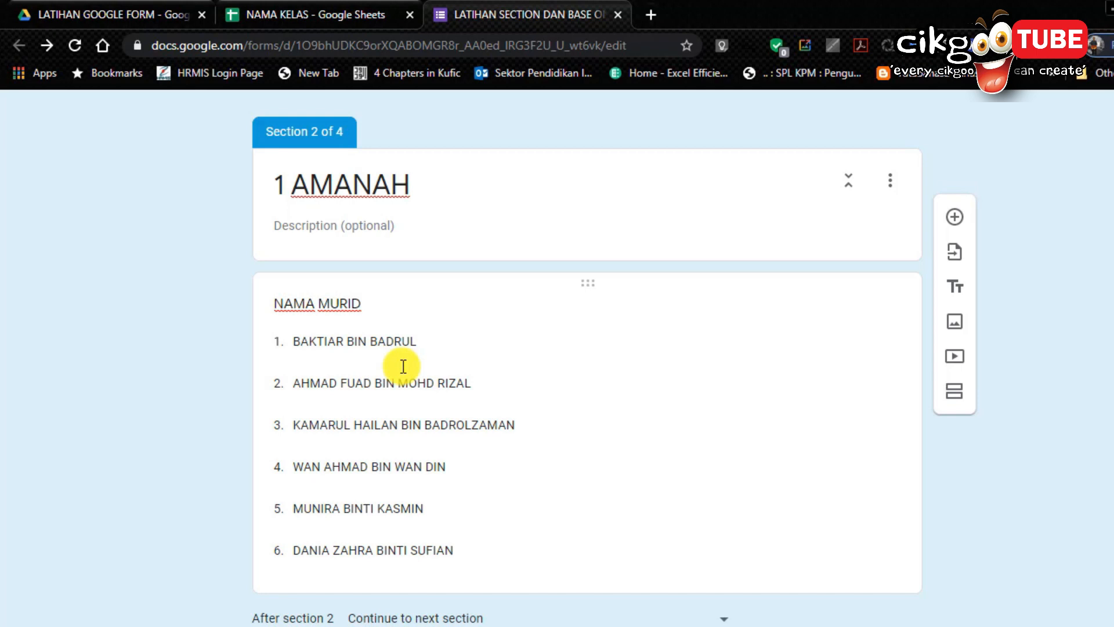
scroll(403, 366, "down", 18)
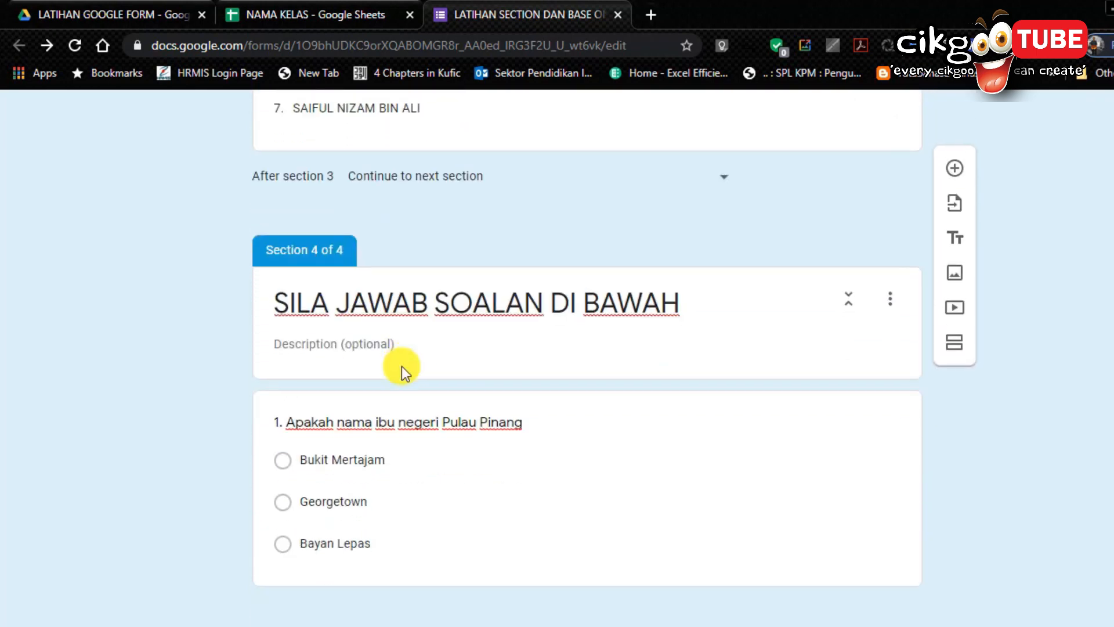
scroll(402, 367, "up", 20)
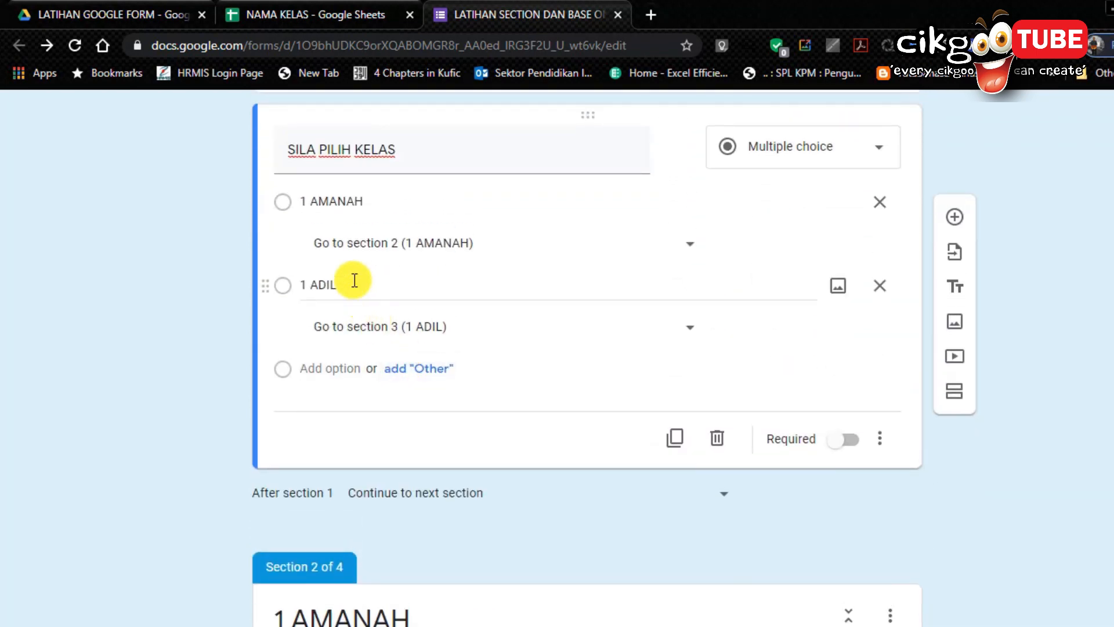
scroll(355, 280, "down", 15)
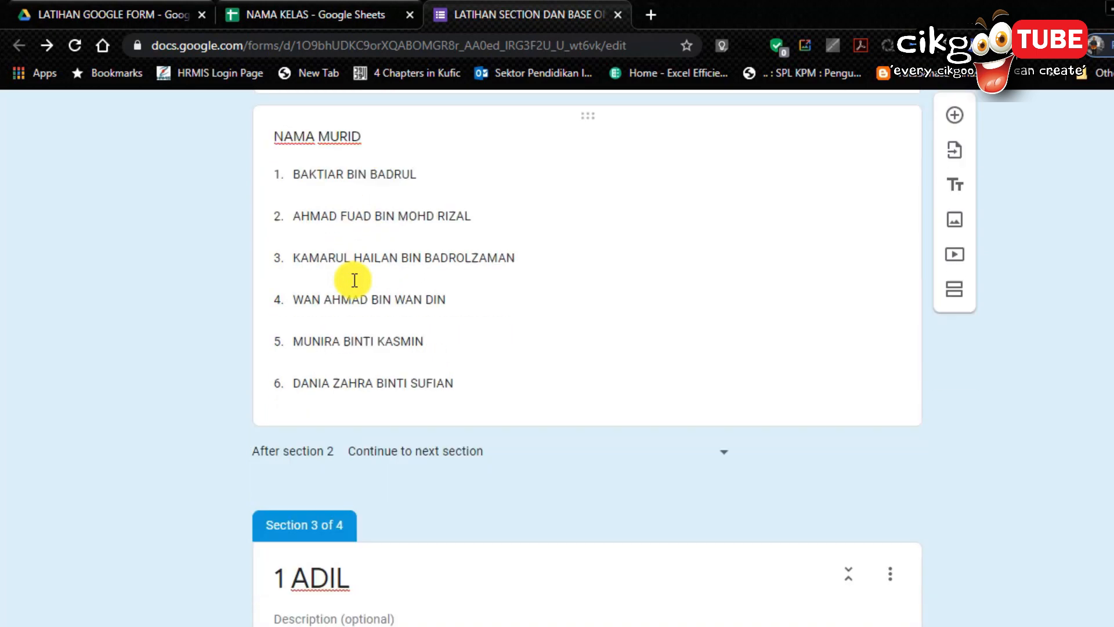
scroll(353, 280, "down", 3)
scroll(354, 280, "up", 2)
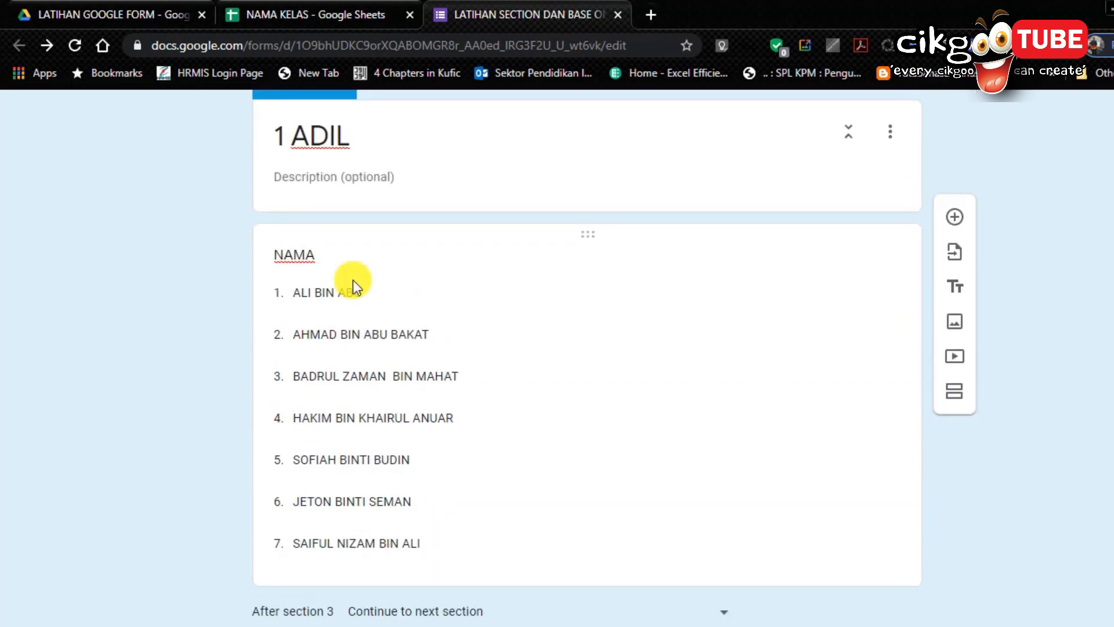
scroll(353, 280, "down", 6)
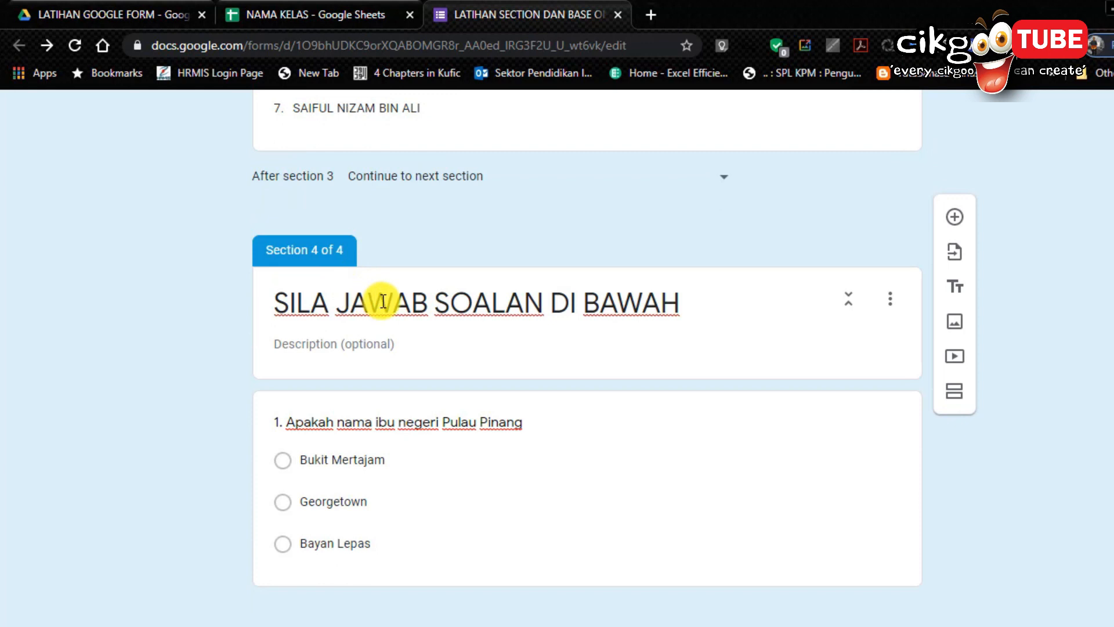
scroll(383, 302, "up", 20)
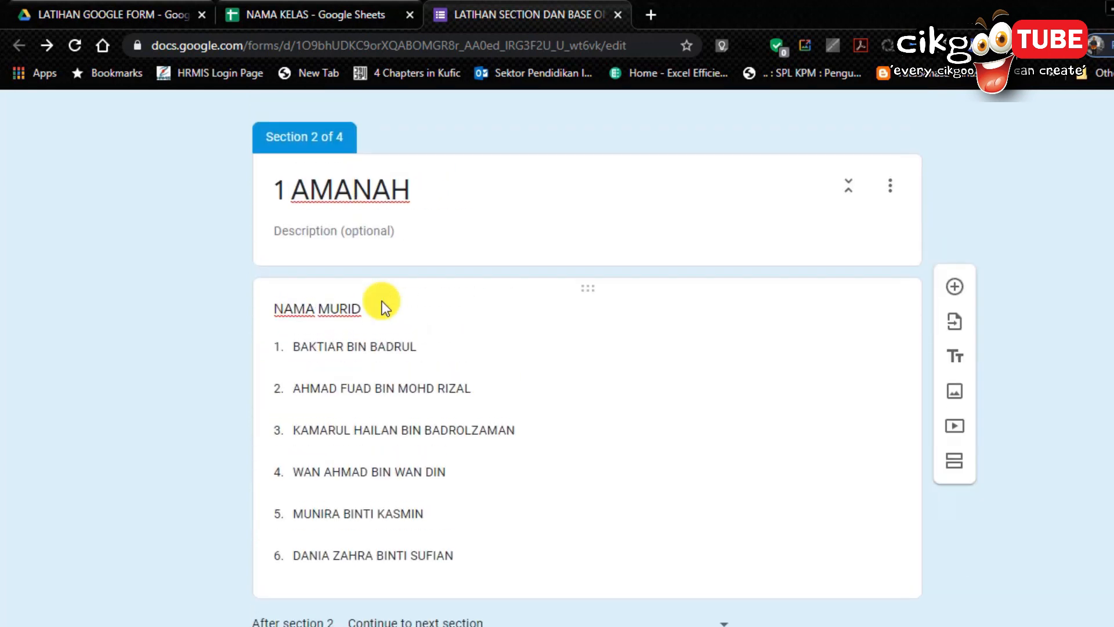
scroll(382, 304, "up", 4)
Step: Set the form to go to section 4 (SILA JAWAB SOALAN DI BAWAH) after section 2
scroll(382, 304, "down", 10)
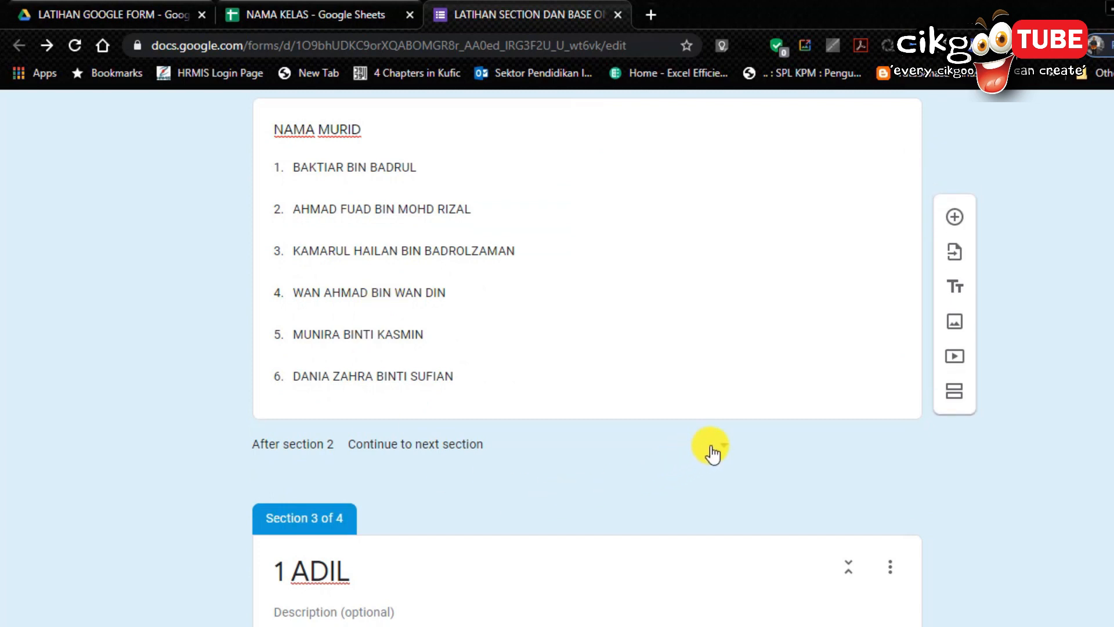
scroll(366, 251, "up", 3)
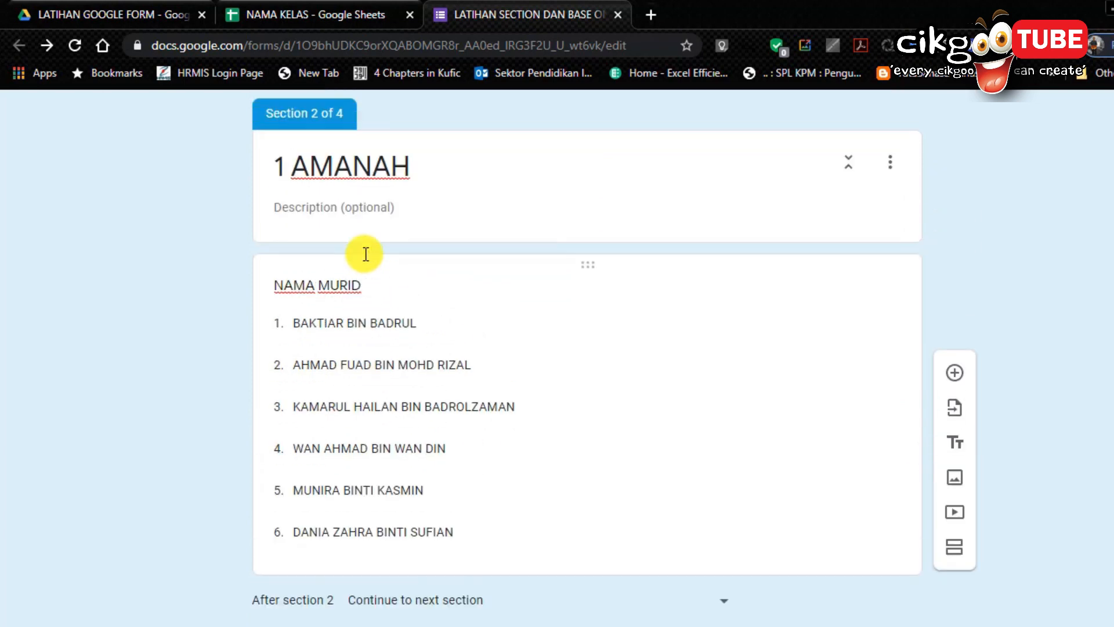
scroll(689, 465, "down", 3)
left_click(708, 455)
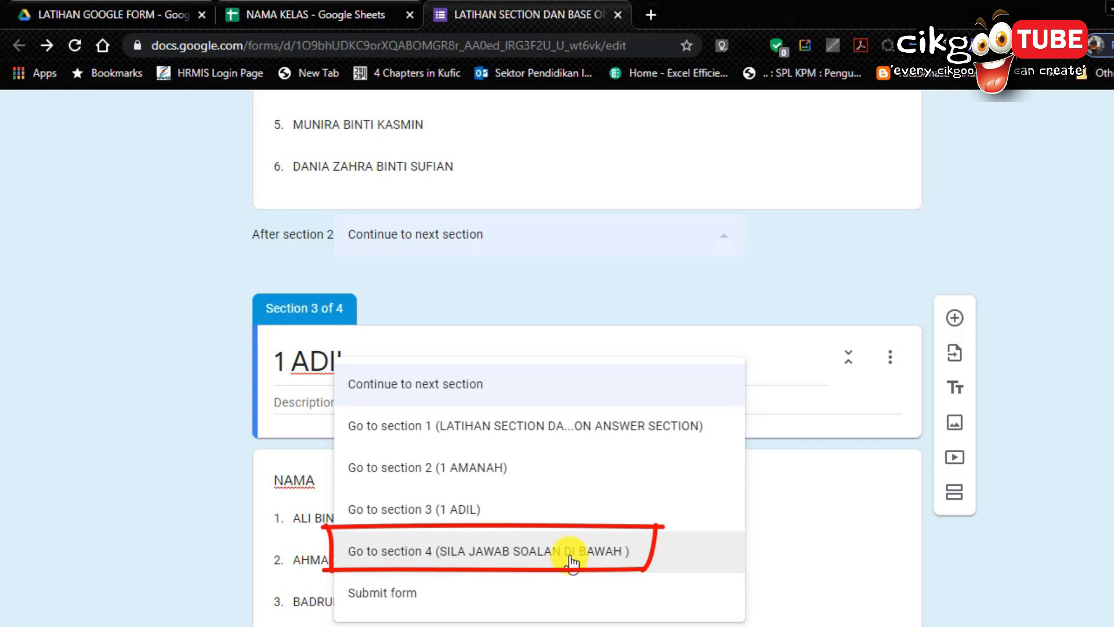
left_click(572, 551)
Step: Set the form to go to section 4 (SILA JAWAB SOALAN DI BAWAH) after section 3
scroll(213, 408, "down", 5)
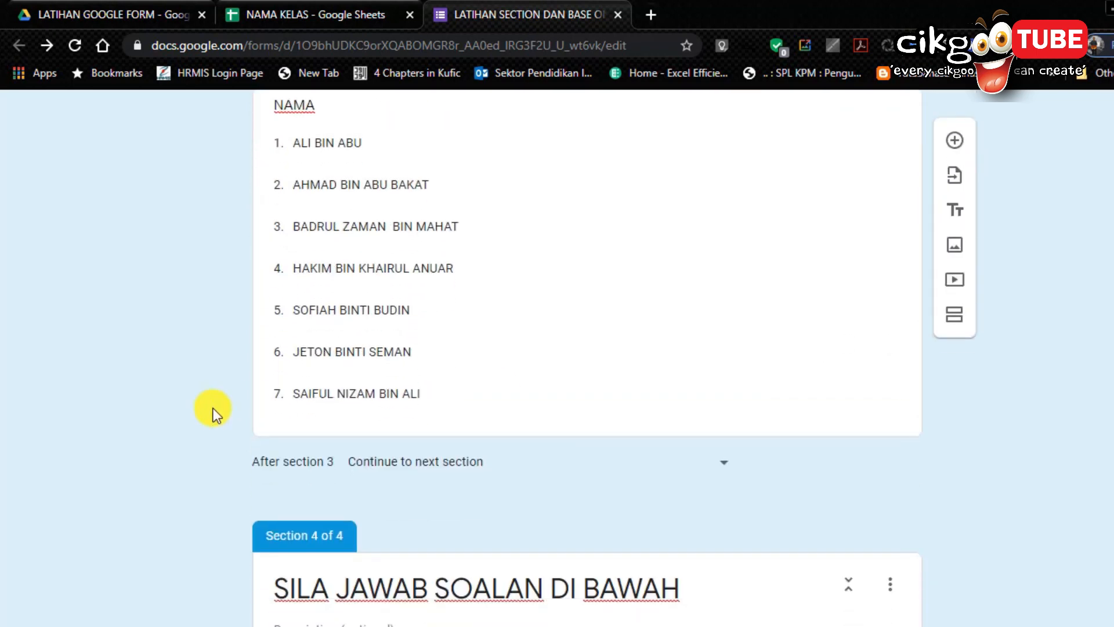
scroll(213, 408, "down", 3)
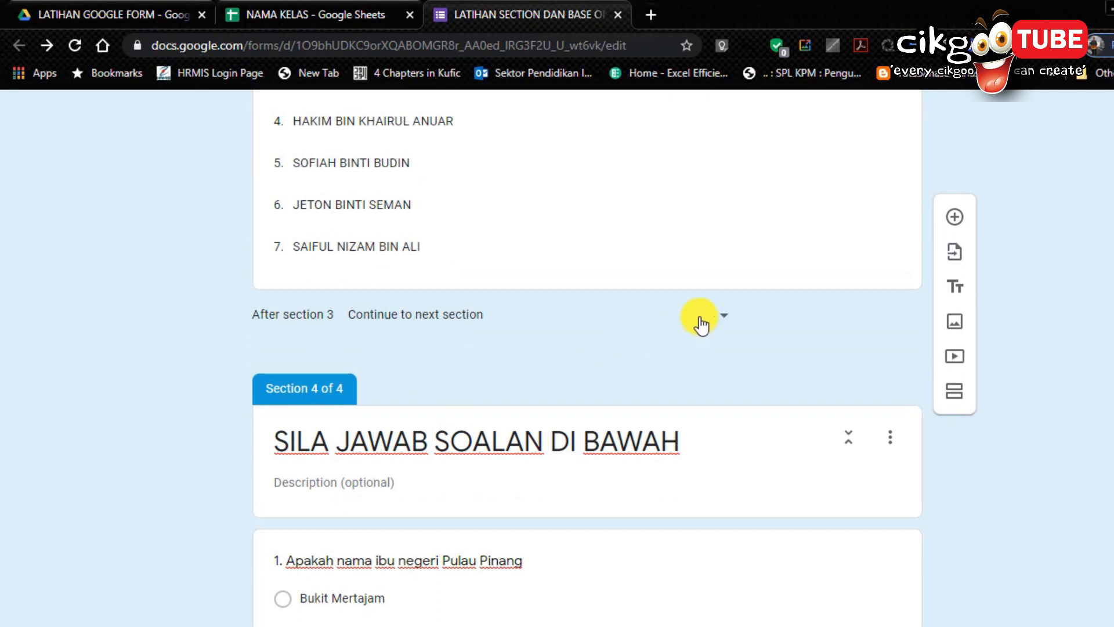
left_click(719, 321)
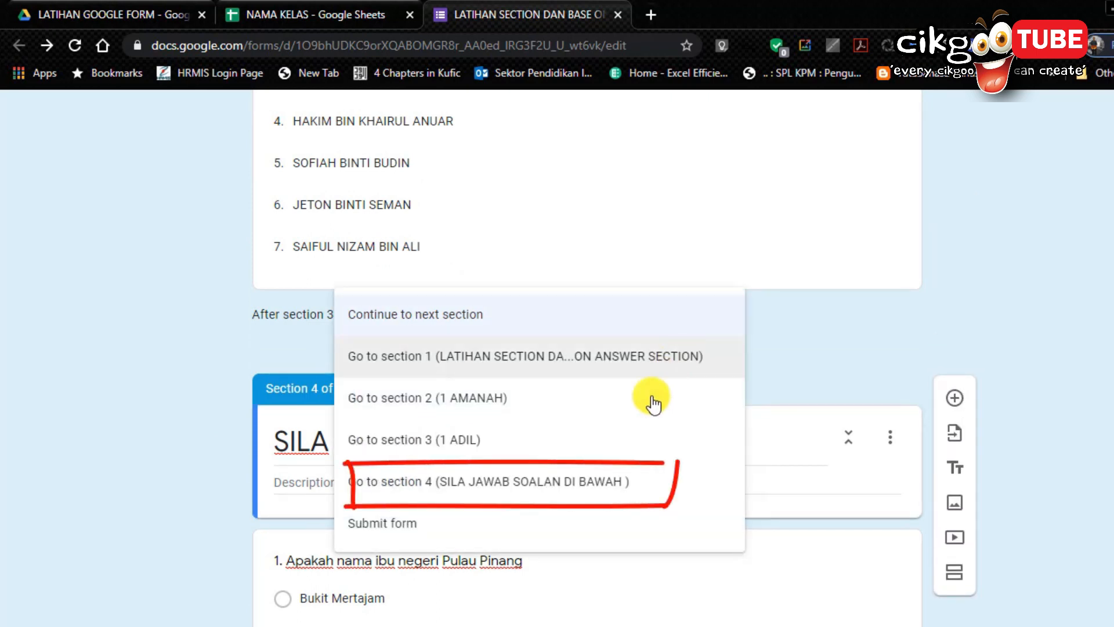
left_click(623, 491)
scroll(615, 496, "down", 2)
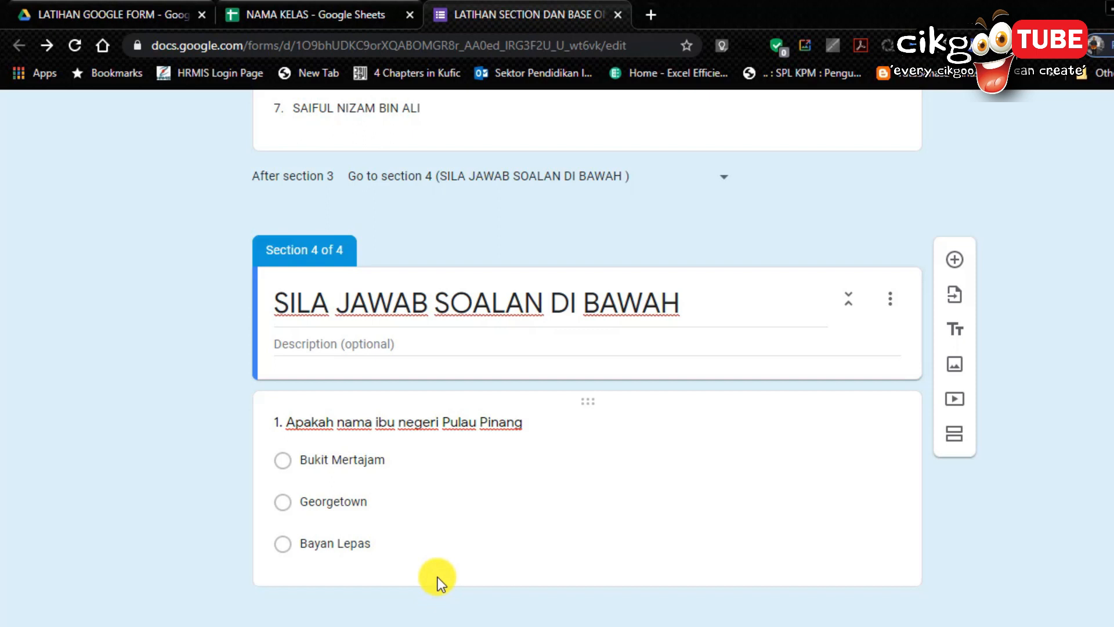
Step: Preview the form, choose 1 AMANAH as the class and continue to its section
scroll(438, 576, "up", 15)
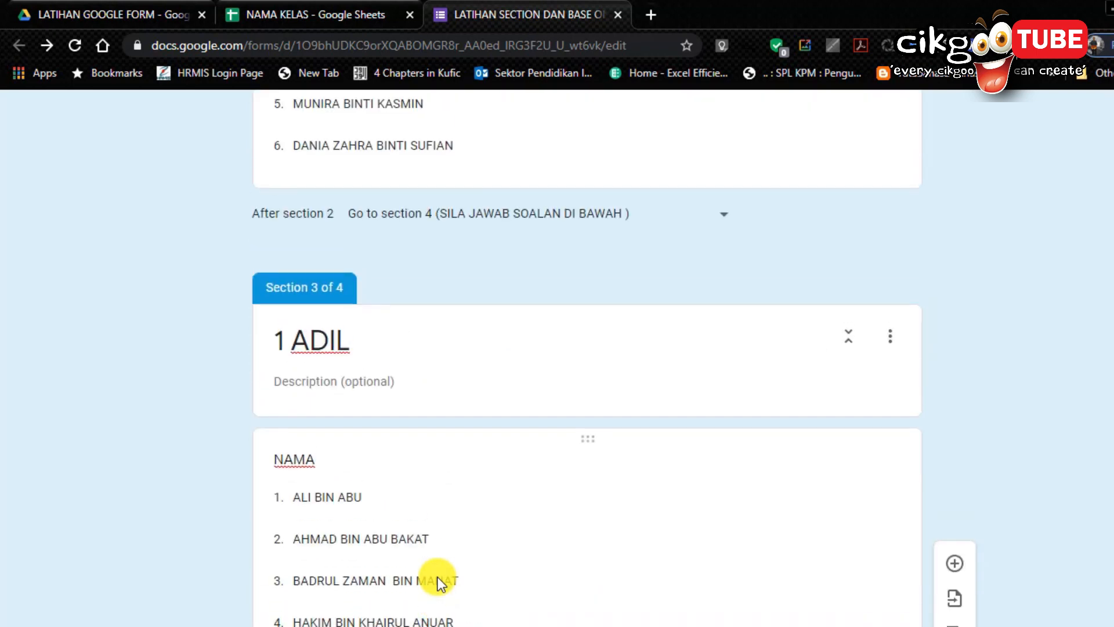
scroll(935, 410, "up", 3)
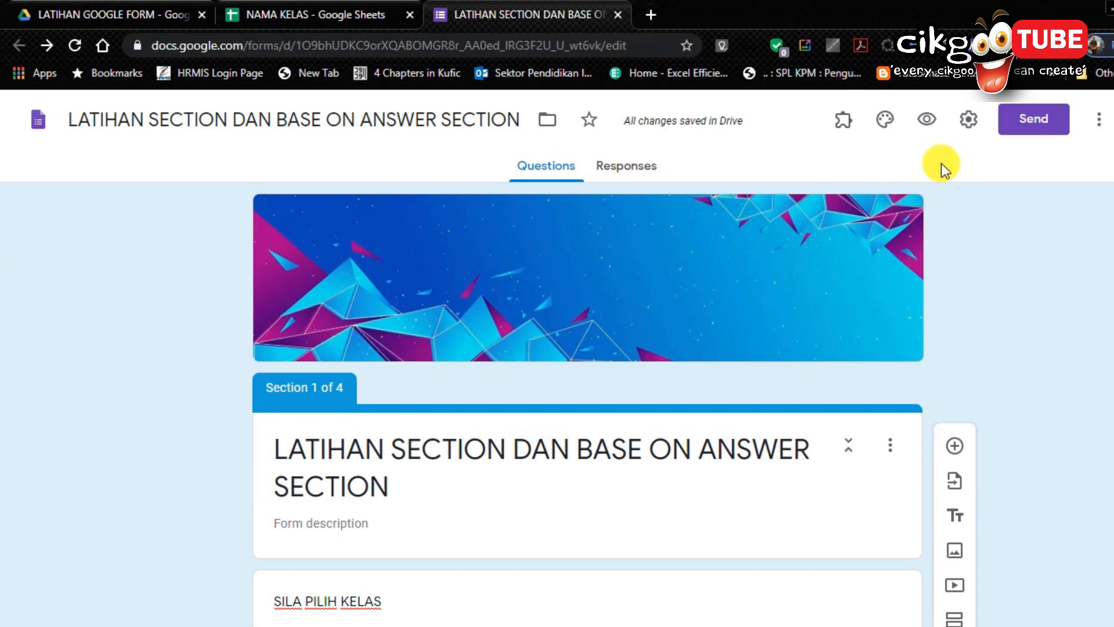
left_click(927, 122)
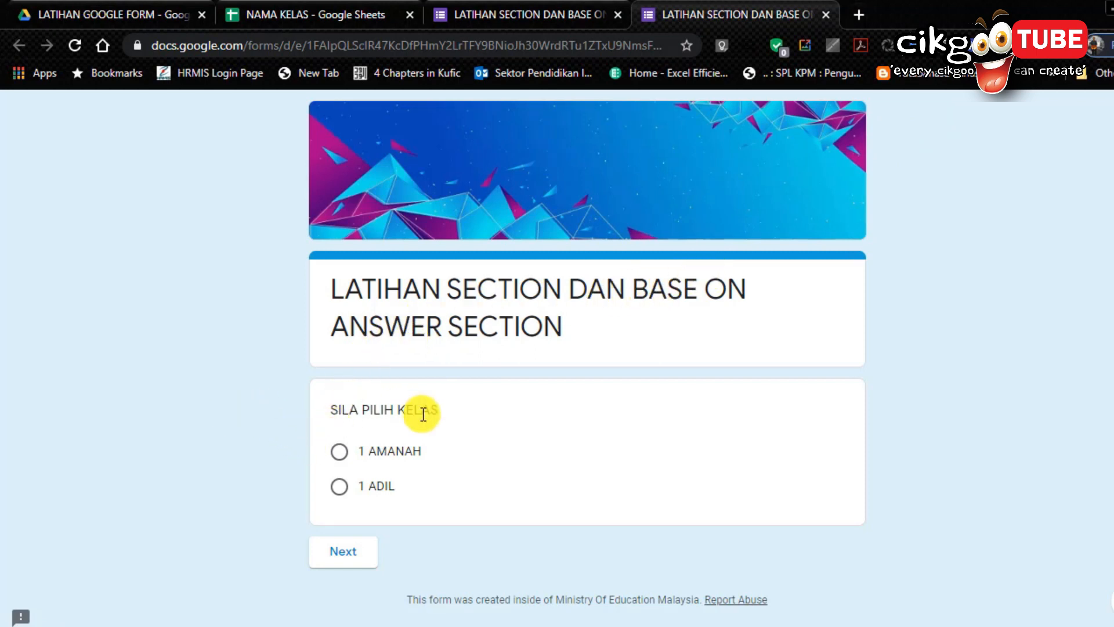
left_click(340, 453)
left_click(354, 554)
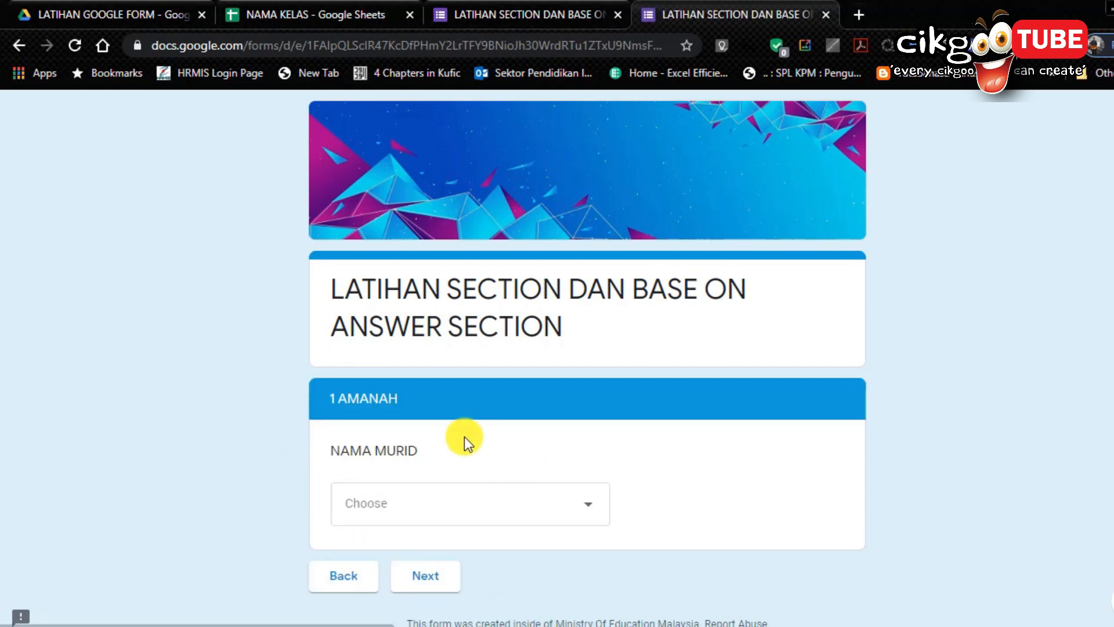
Step: Choose a student's name in the 1 AMANAH list and continue to examine the quiz question section
scroll(357, 398, "down", 1)
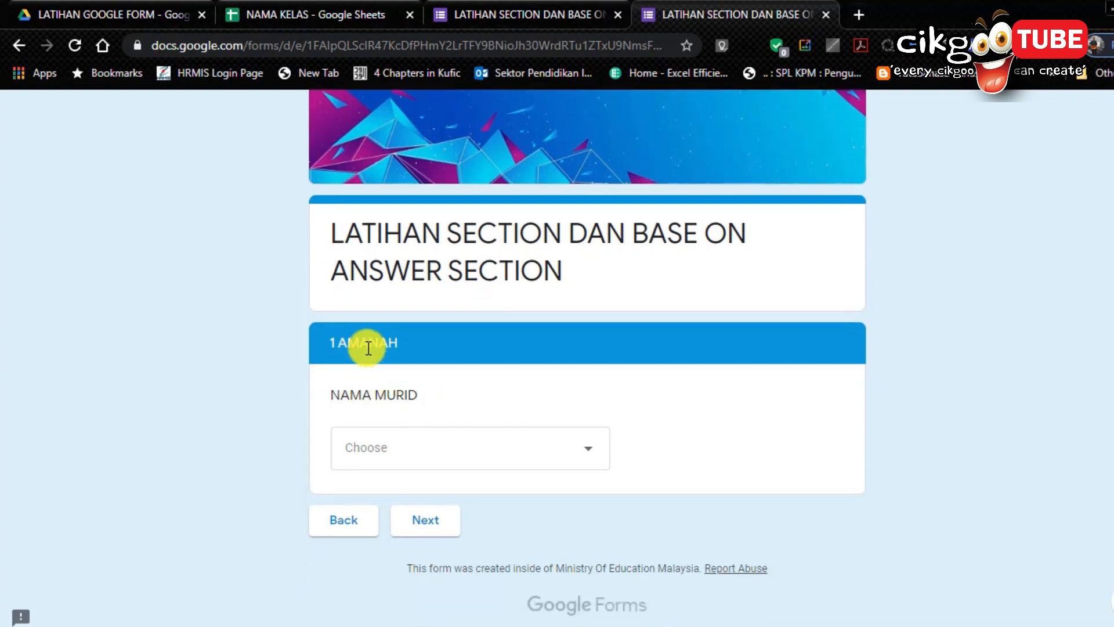
left_click(587, 454)
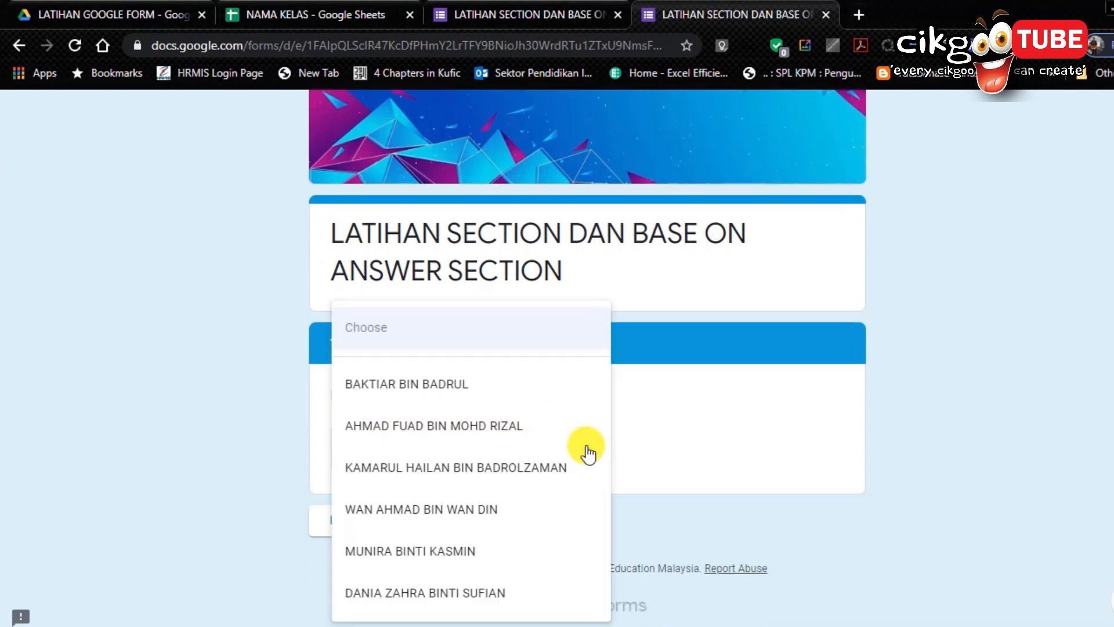
left_click(481, 486)
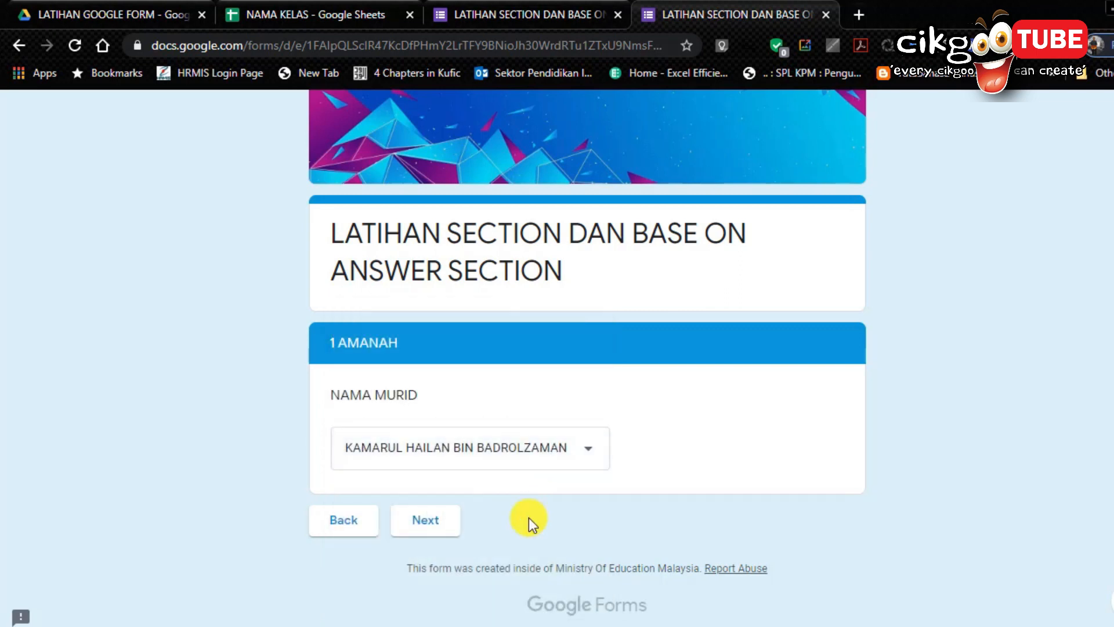
left_click(430, 528)
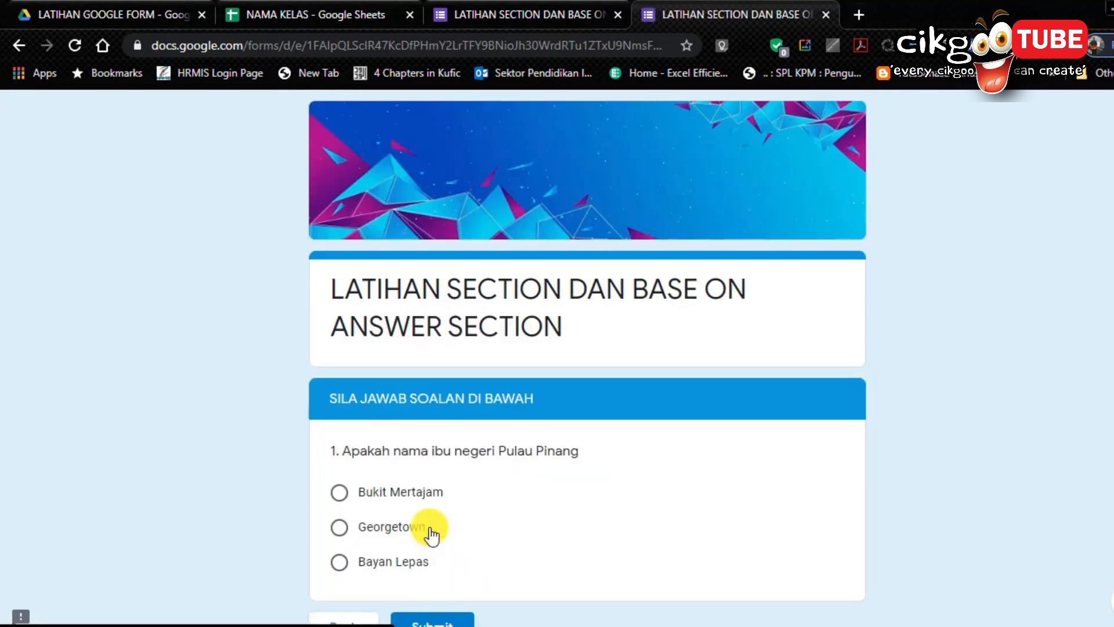
scroll(406, 476, "down", 1)
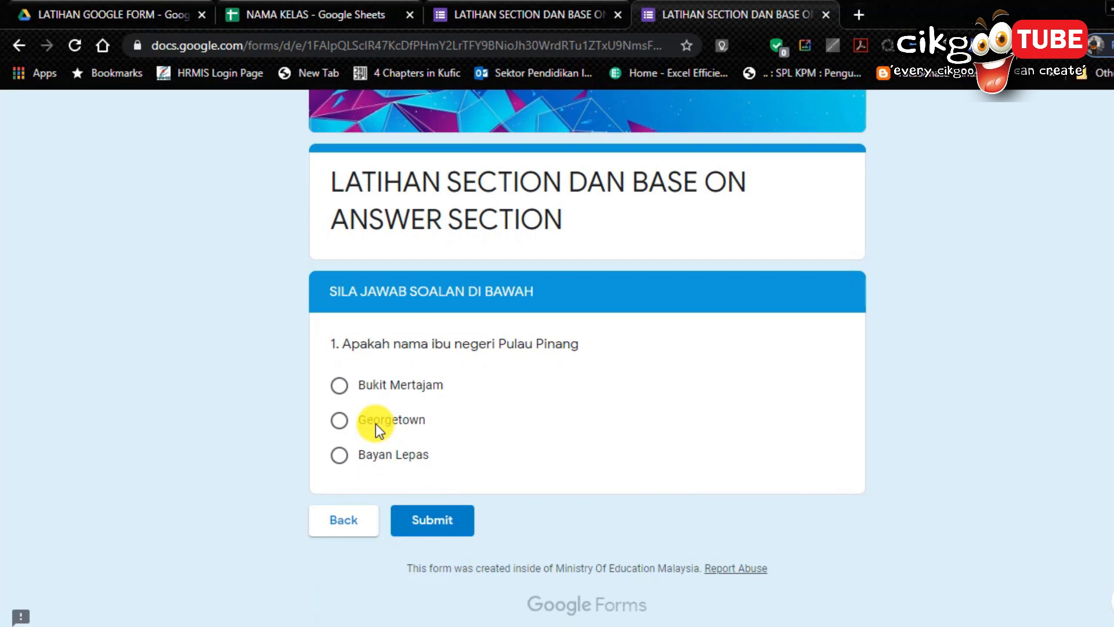
scroll(375, 424, "up", 2)
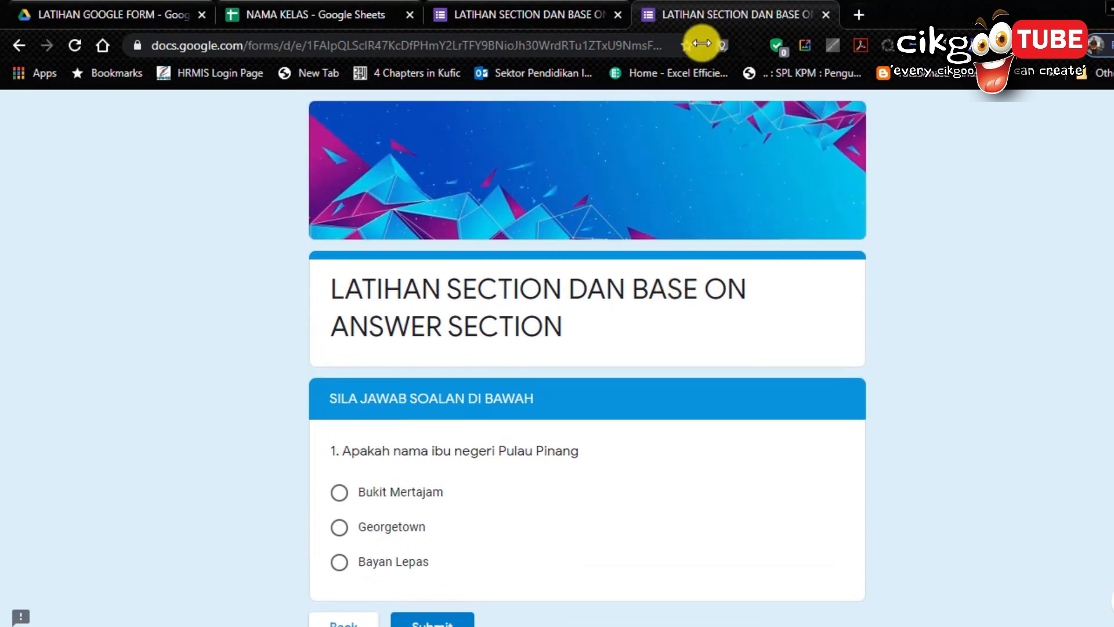
scroll(900, 255, "down", 2)
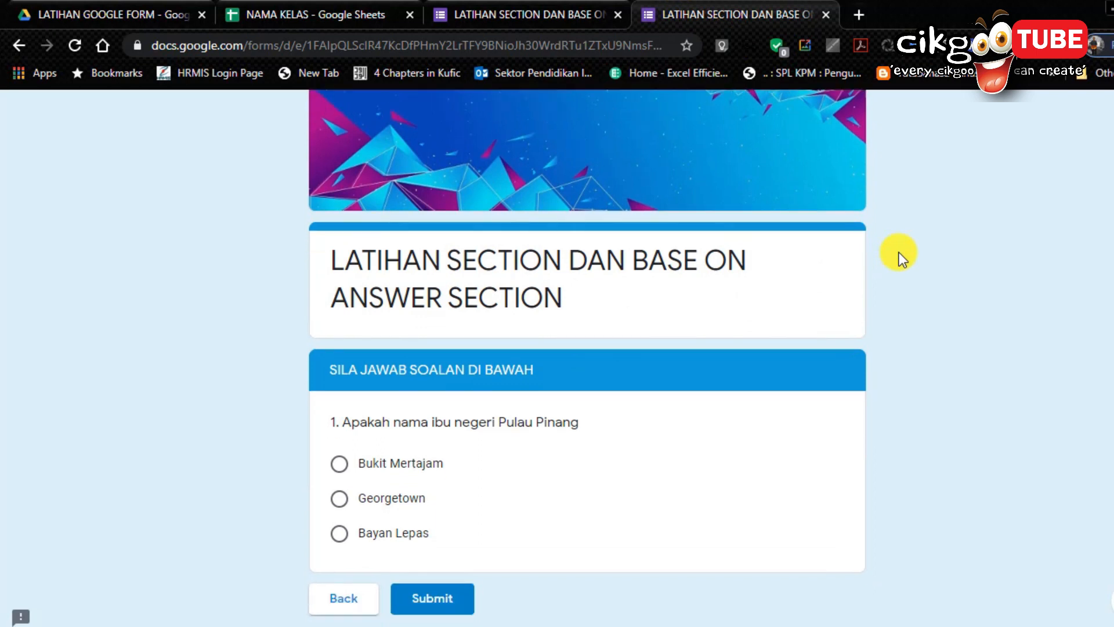
Step: Go back to the class question in the preview, choose 1 ADIL instead and continue to its section
left_click(346, 519)
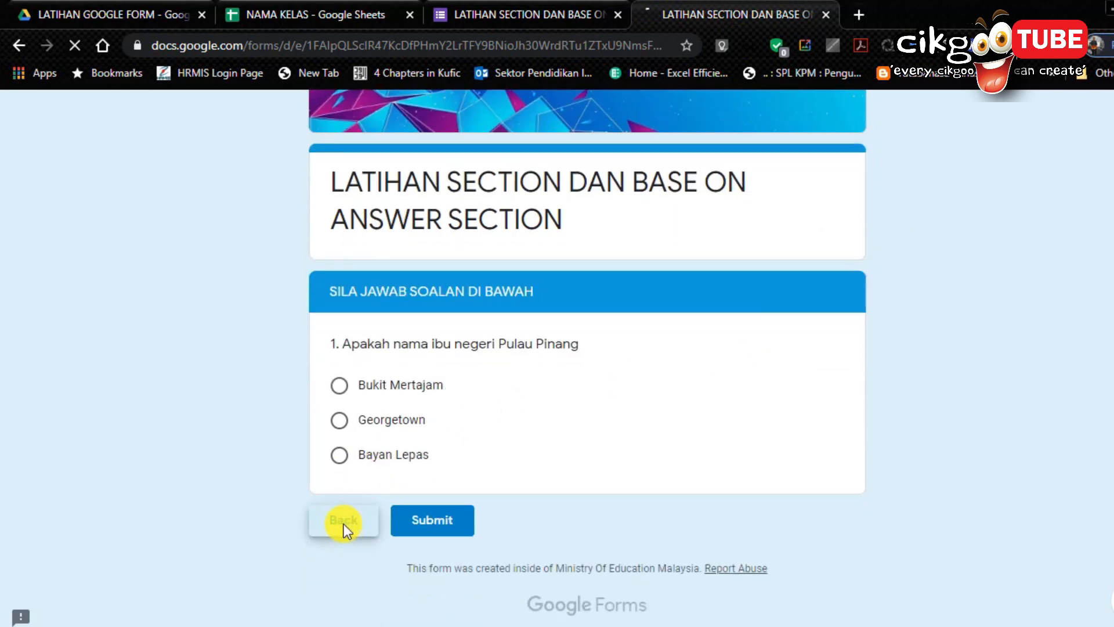
left_click(348, 578)
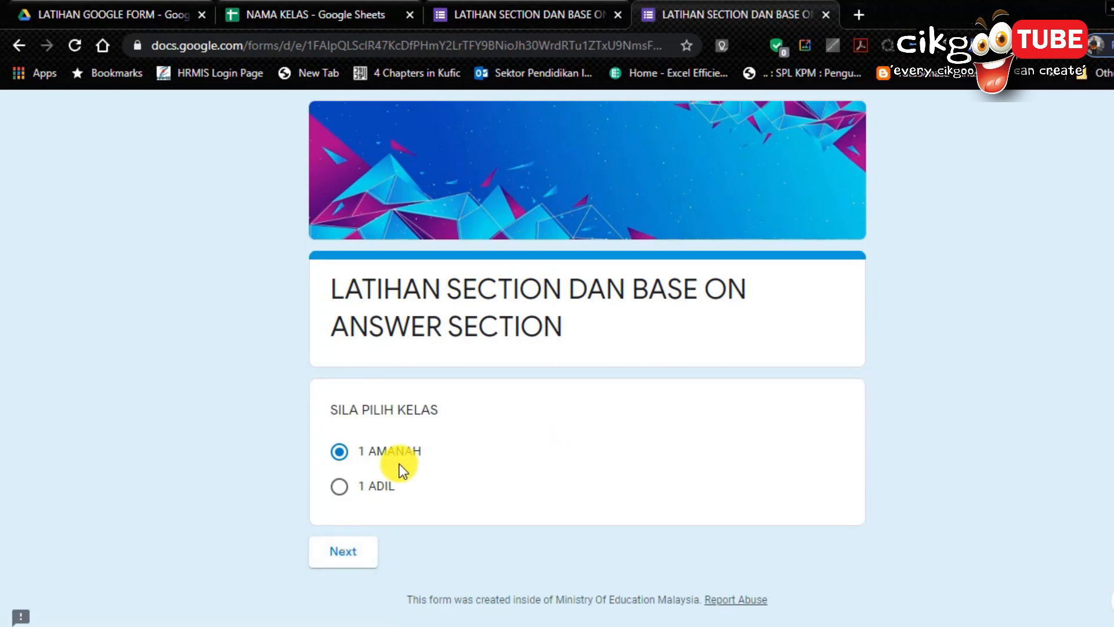
left_click(336, 490)
left_click(350, 563)
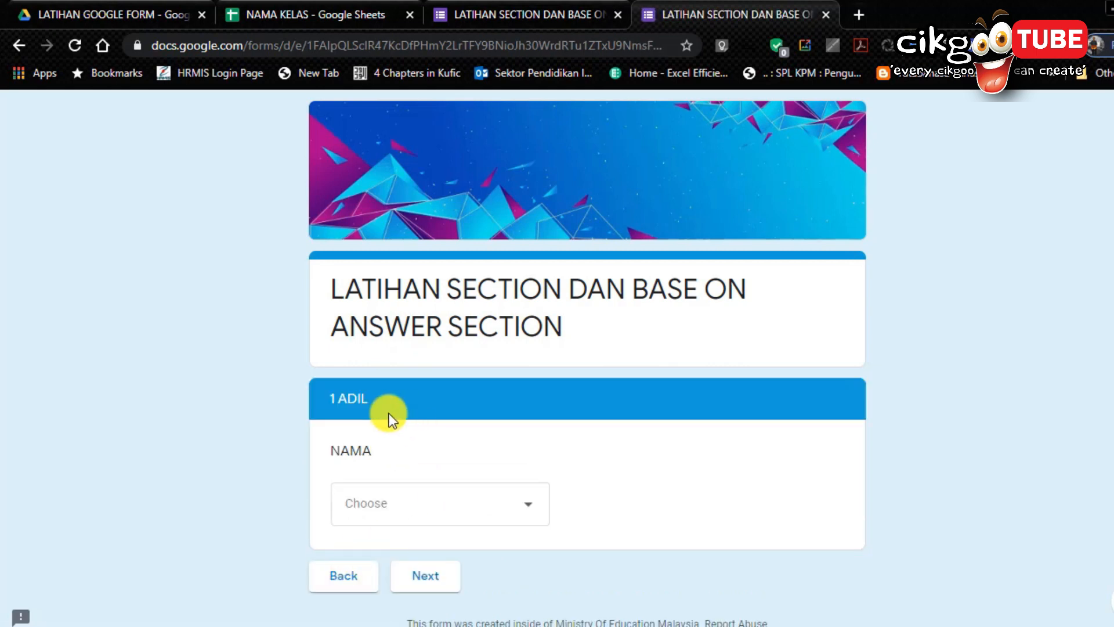
Step: Choose a student's name in the 1 ADIL list and continue to check the section that follows
left_click(499, 513)
left_click(448, 558)
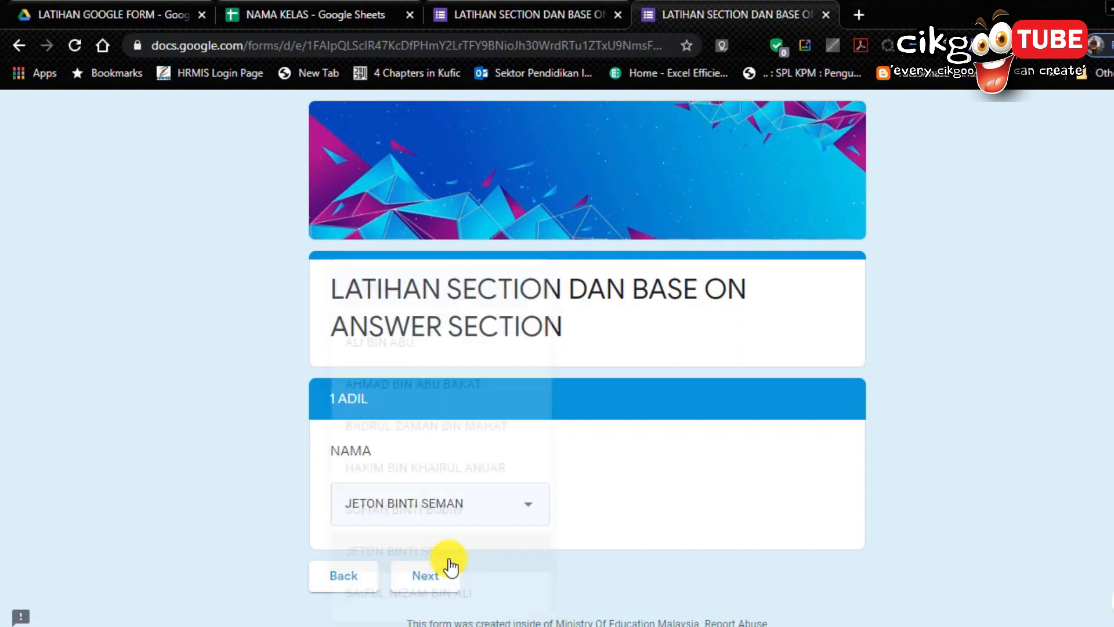
left_click(431, 581)
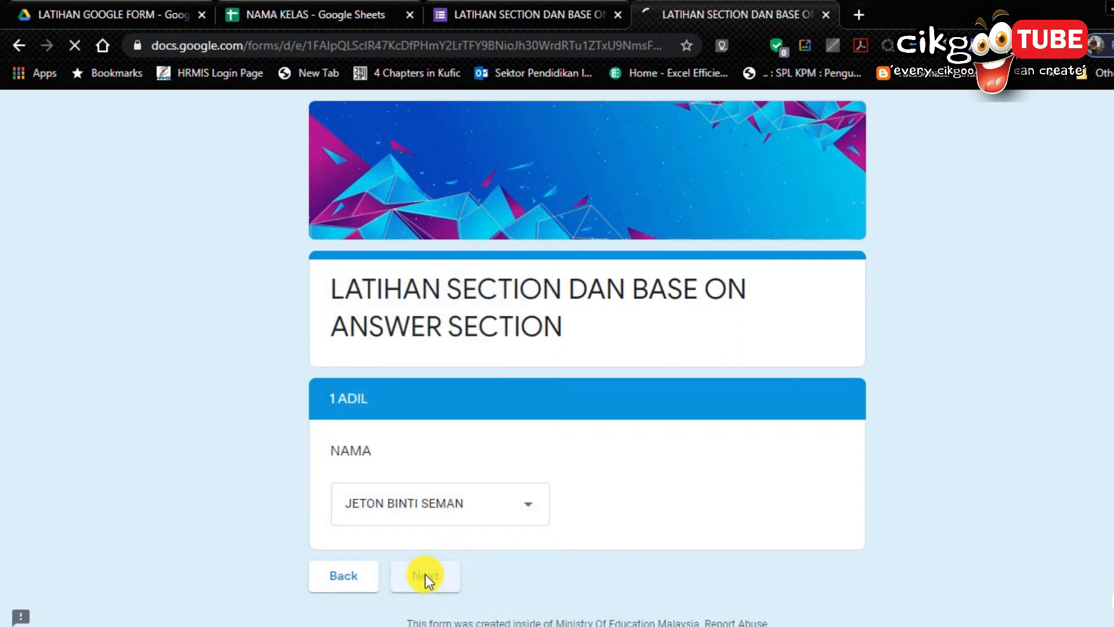
scroll(466, 437, "down", 2)
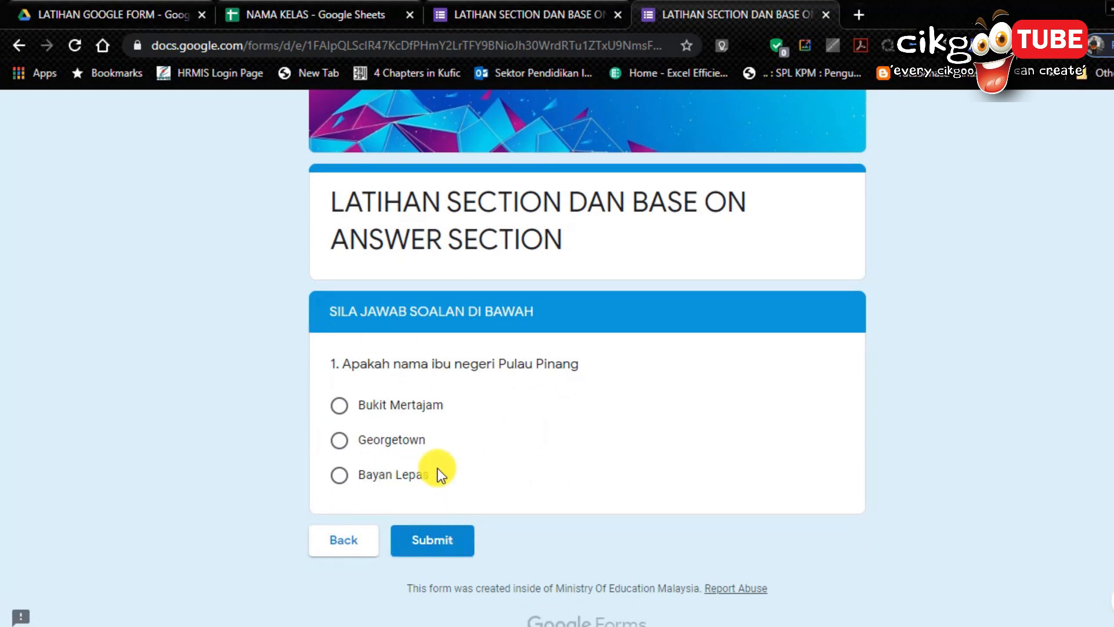
scroll(422, 445, "up", 2)
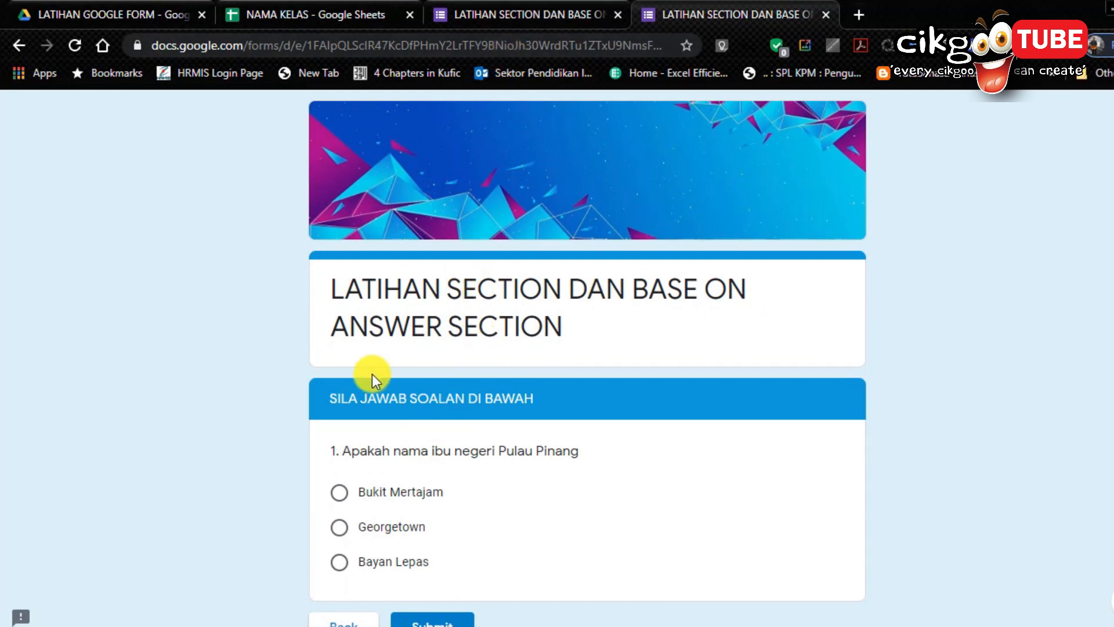
Step: Return to the form editor and open the SILA PILIH KELAS question to review its answer routing
left_click(527, 15)
scroll(645, 338, "down", 3)
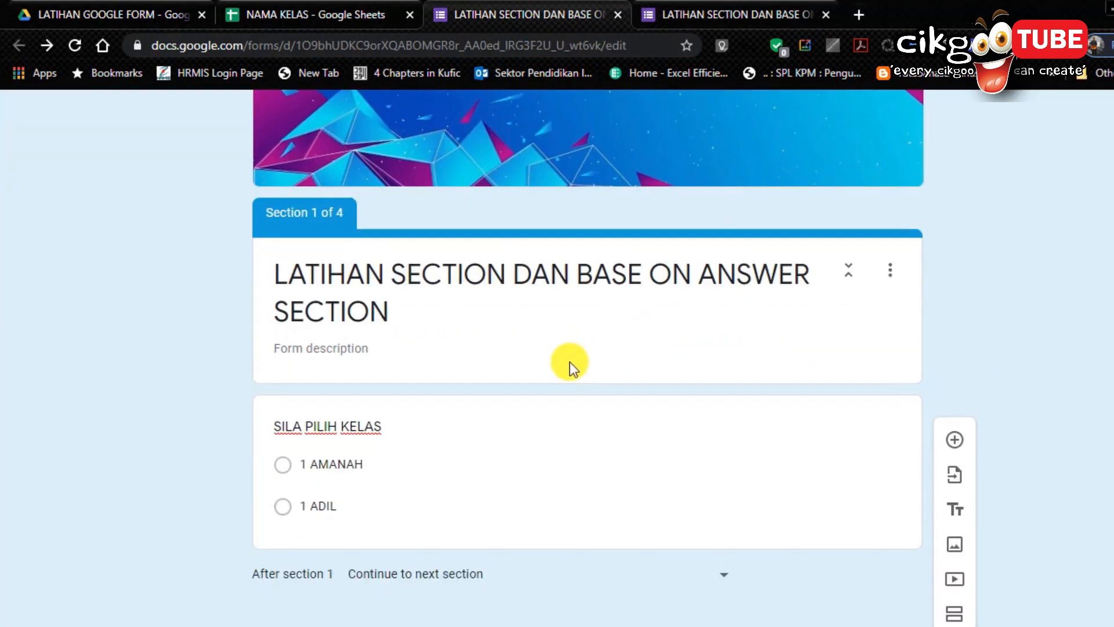
scroll(570, 369, "down", 4)
left_click(399, 265)
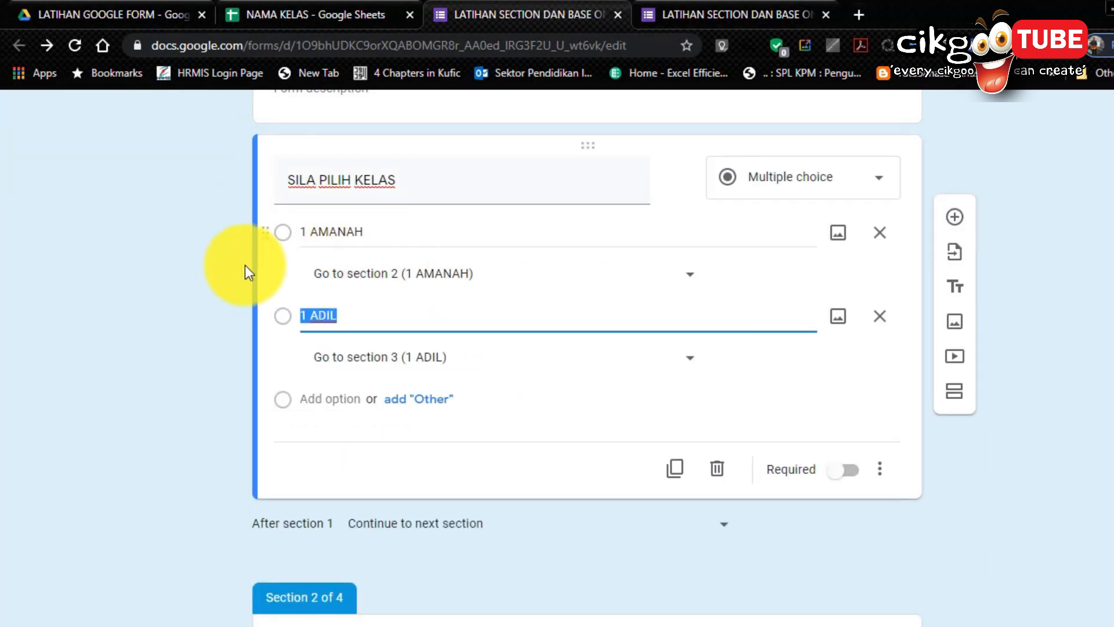
Step: Review how the 1 AMANAH and 1 ADIL answers lead through their name-list sections to the shared question section
left_click(377, 235)
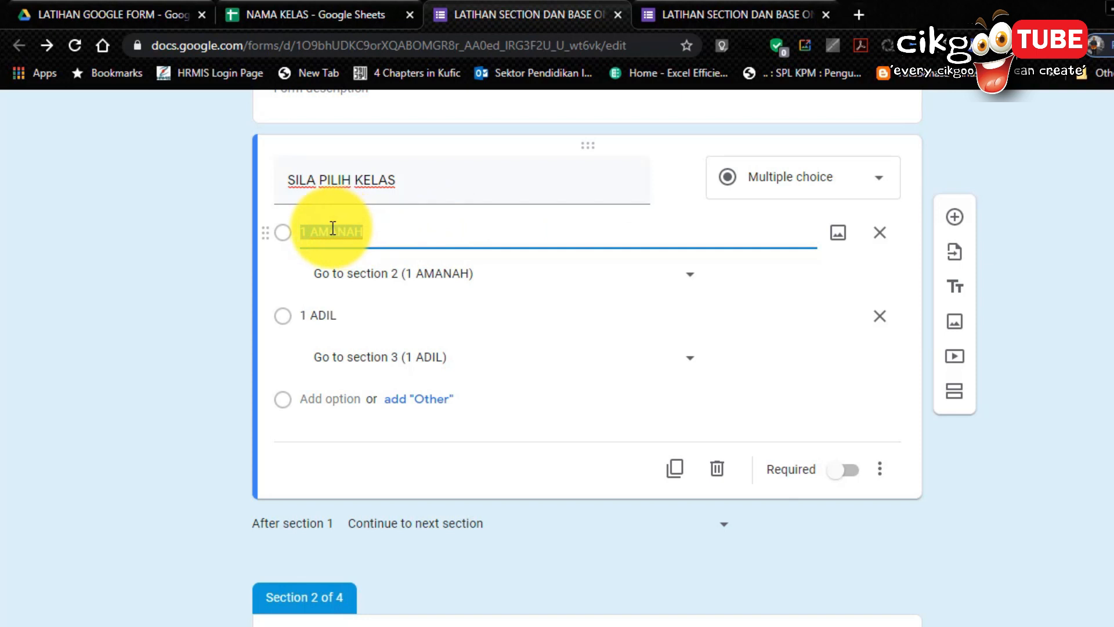
scroll(423, 274, "down", 6)
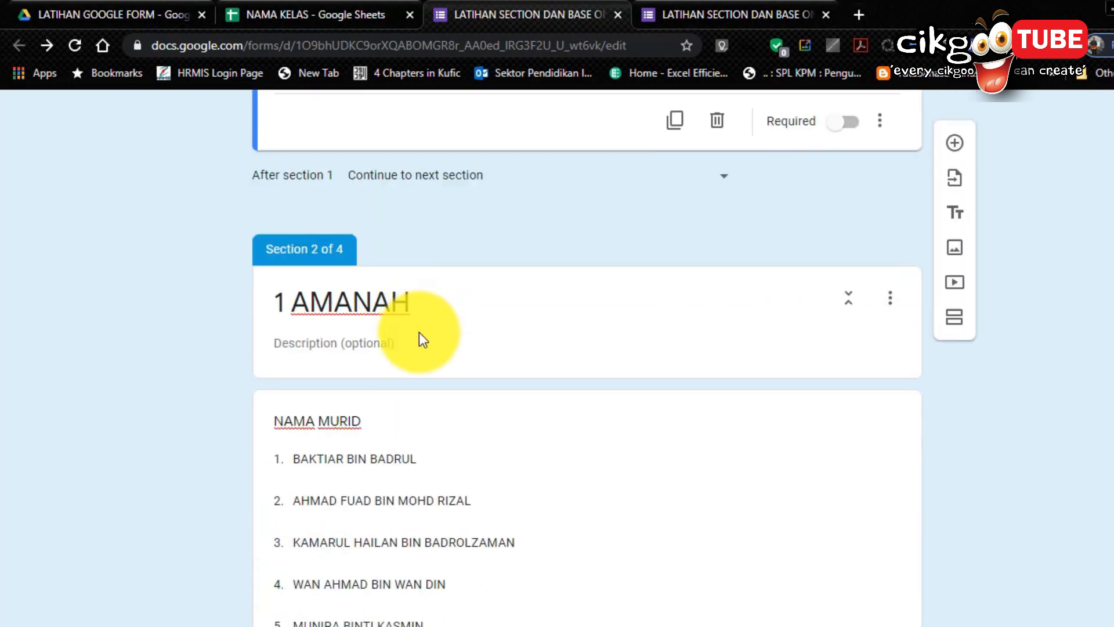
scroll(423, 331, "up", 5)
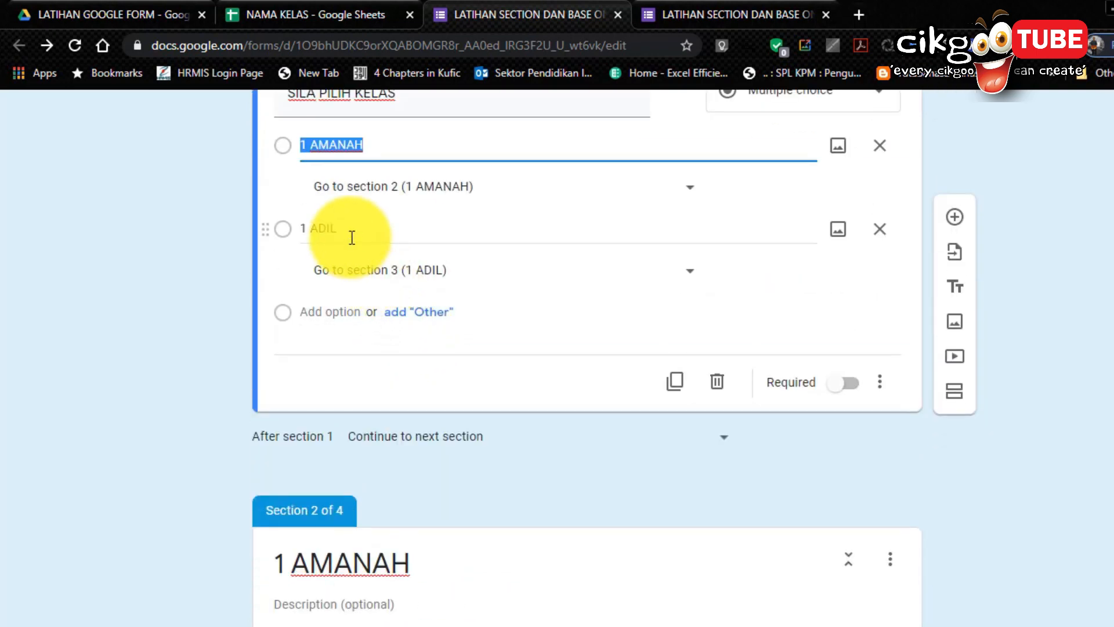
scroll(365, 248, "down", 15)
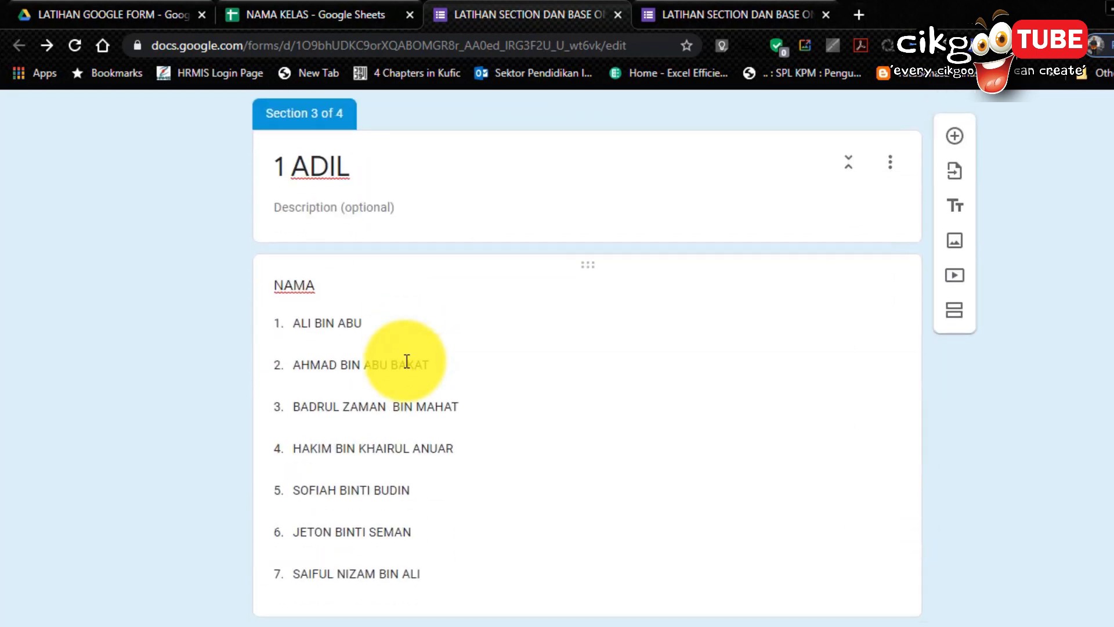
scroll(405, 359, "up", 9)
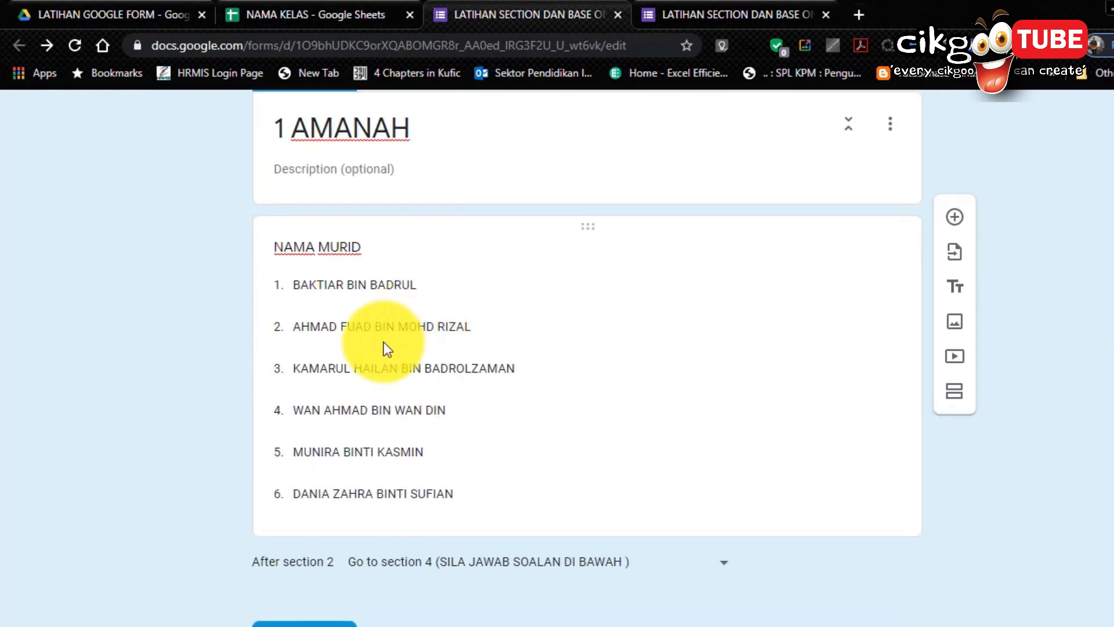
scroll(384, 348, "down", 12)
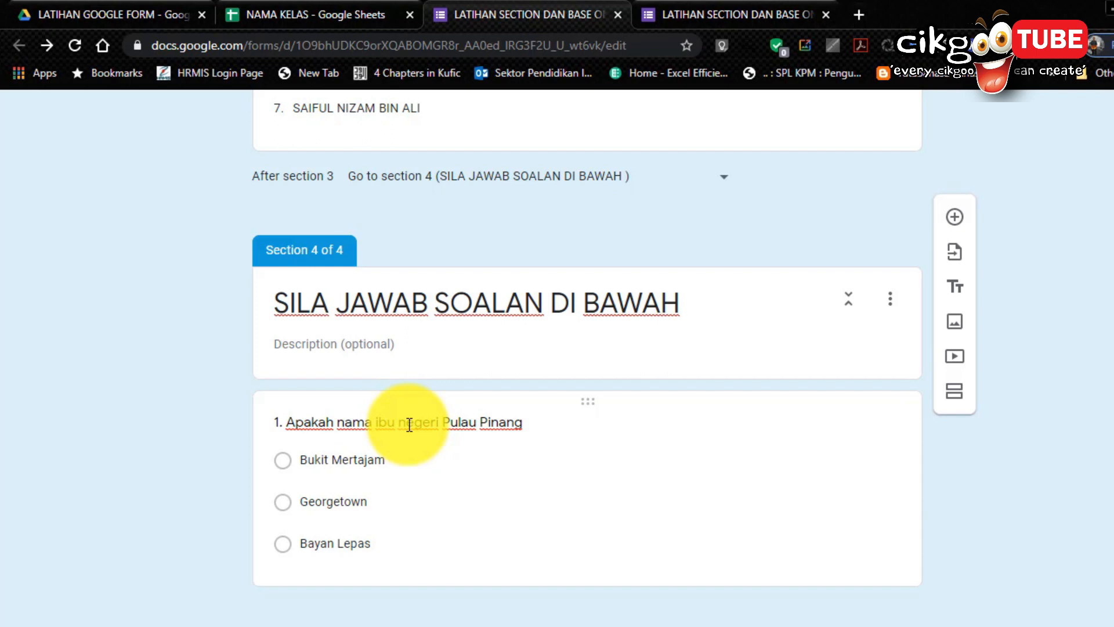
scroll(423, 410, "up", 7)
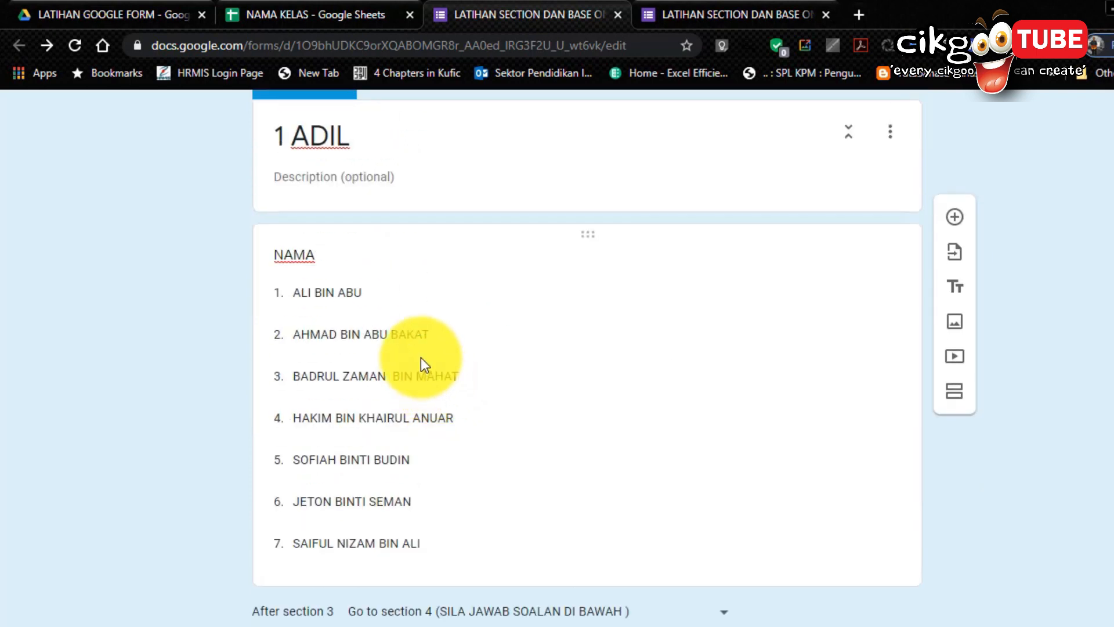
scroll(420, 358, "down", 7)
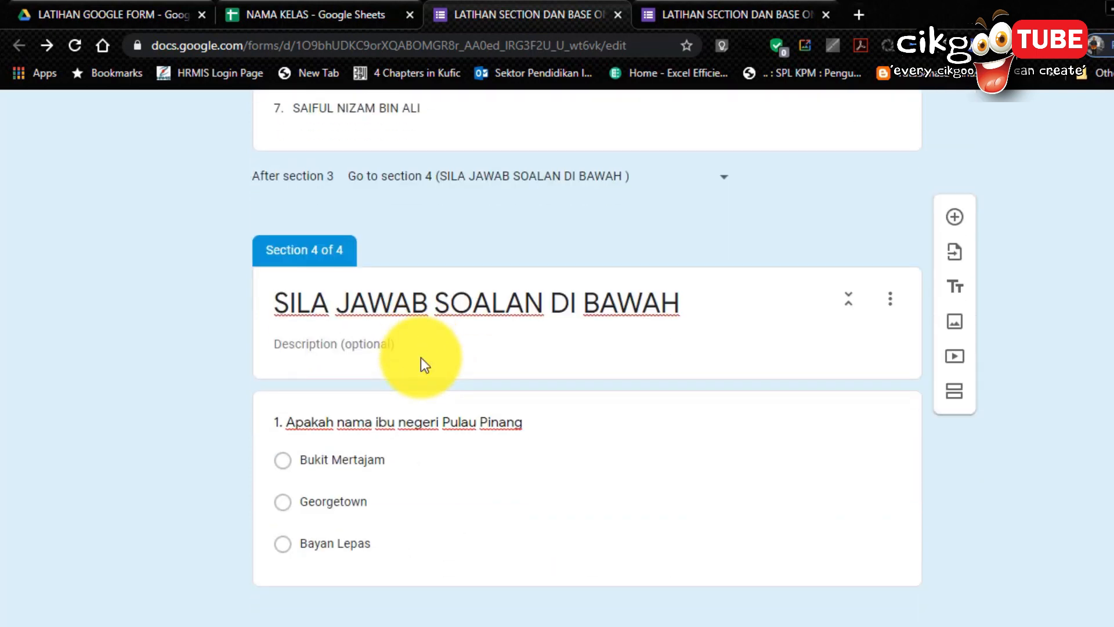
scroll(420, 357, "up", 15)
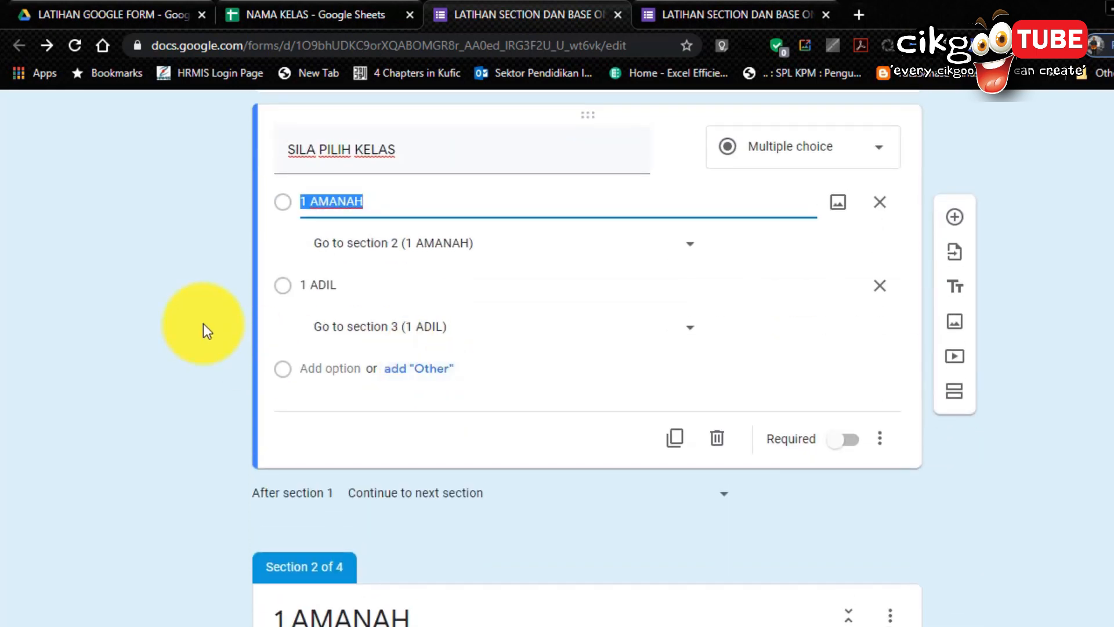
left_click(203, 323)
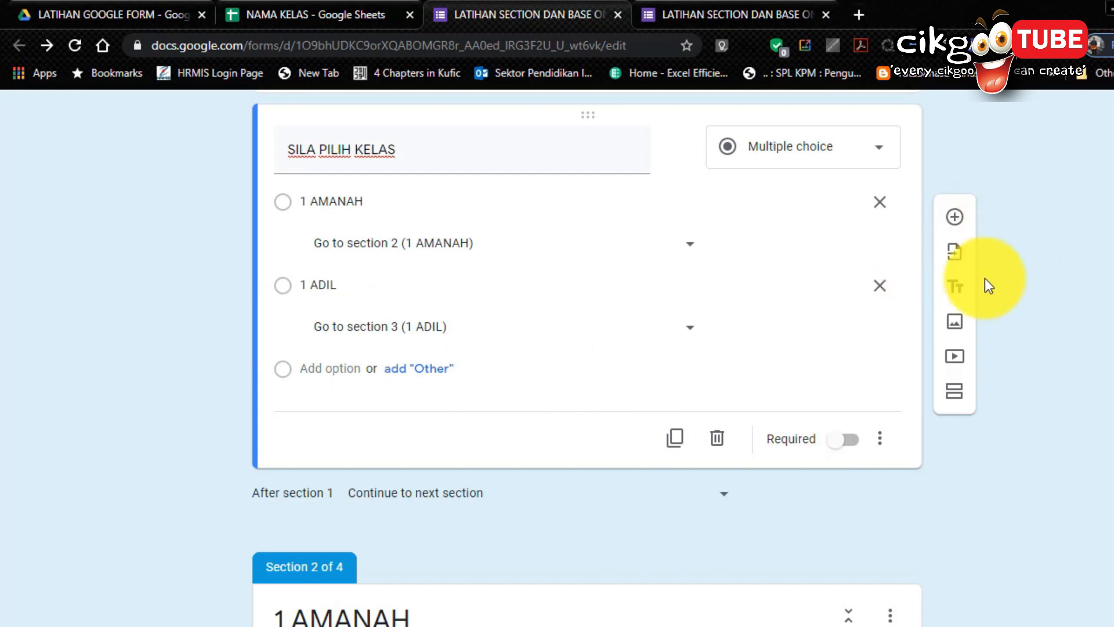
Step: Make the SILA PILIH KELAS question and the name questions in the 1 AMANAH and 1 ADIL sections required
scroll(847, 444, "down", 10)
left_click(840, 441)
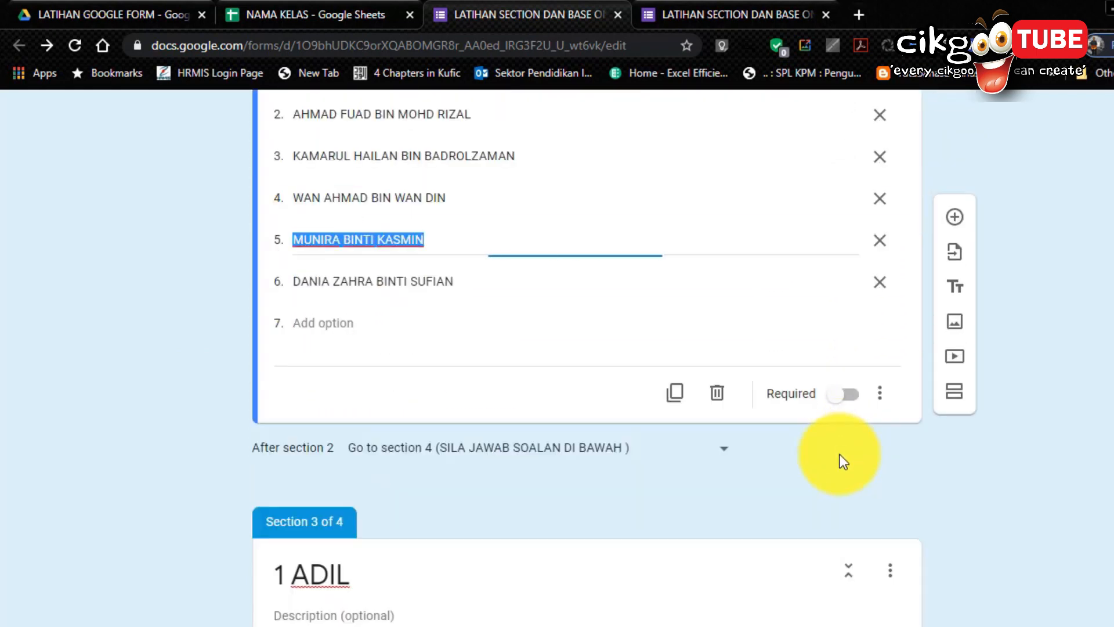
left_click(842, 406)
scroll(848, 406, "down", 7)
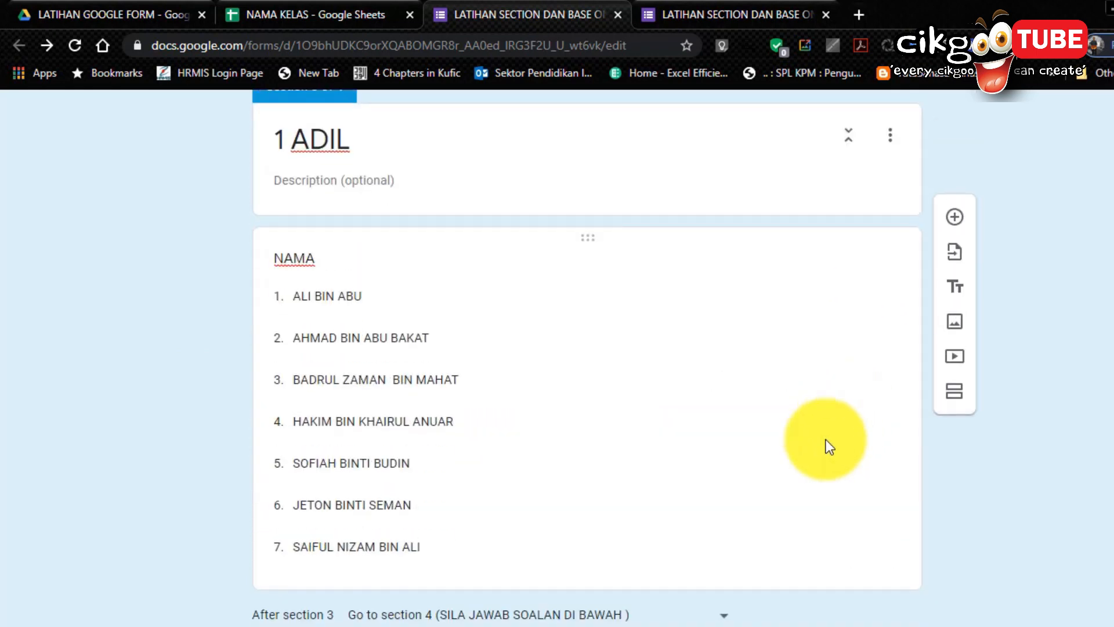
left_click(829, 445)
scroll(855, 502, "down", 3)
left_click(850, 513)
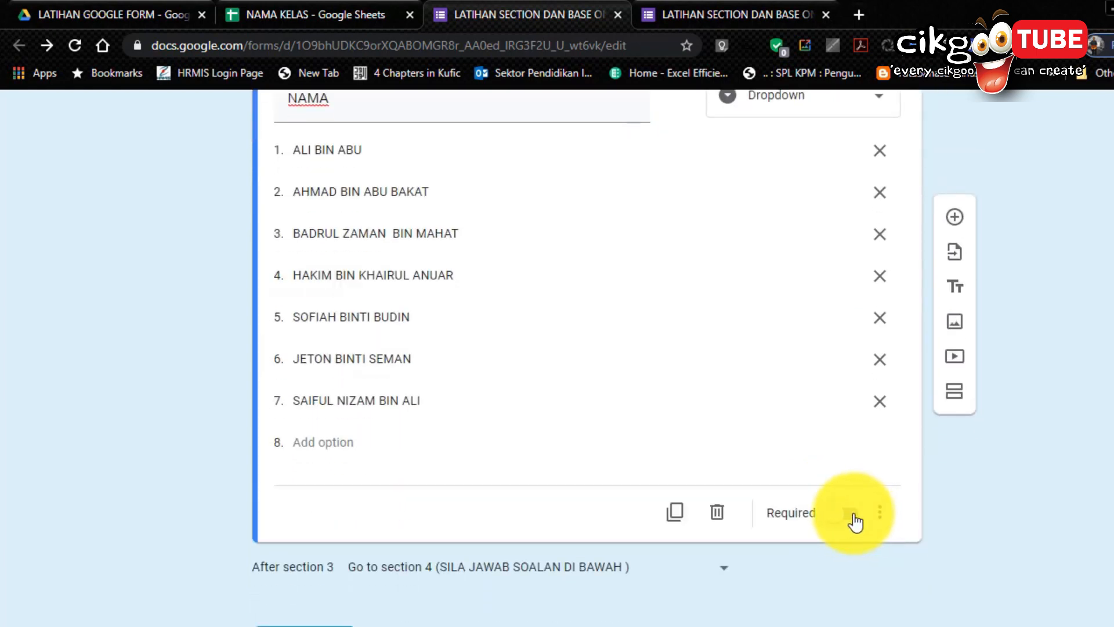
Step: Make the Pulau Pinang question in the SILA JAWAB SOALAN DI BAWAH section required
scroll(232, 441, "down", 6)
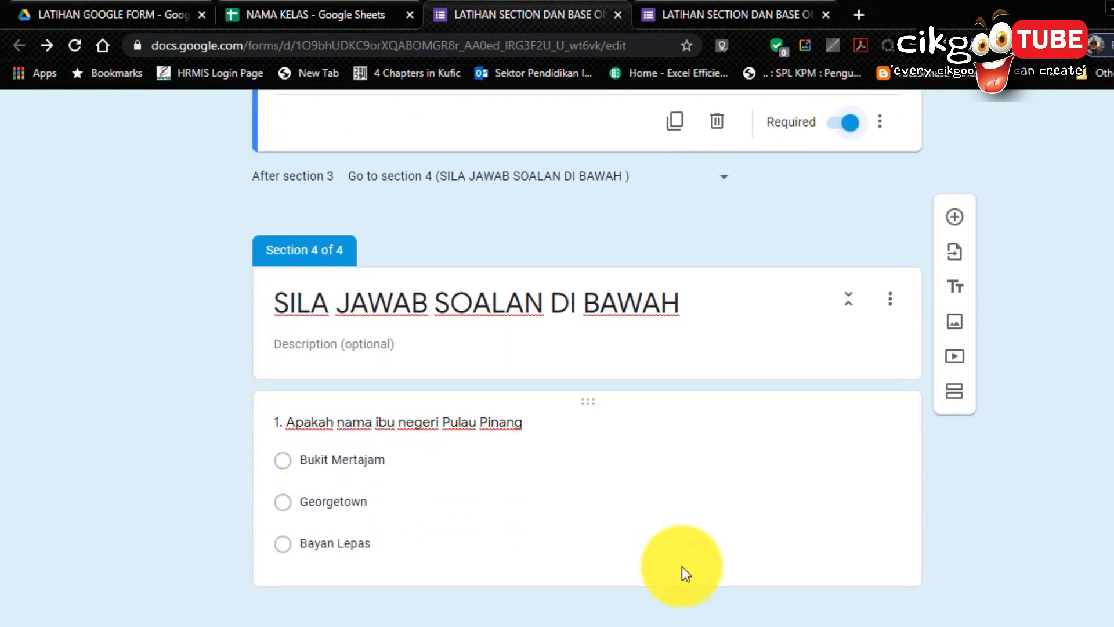
left_click(691, 571)
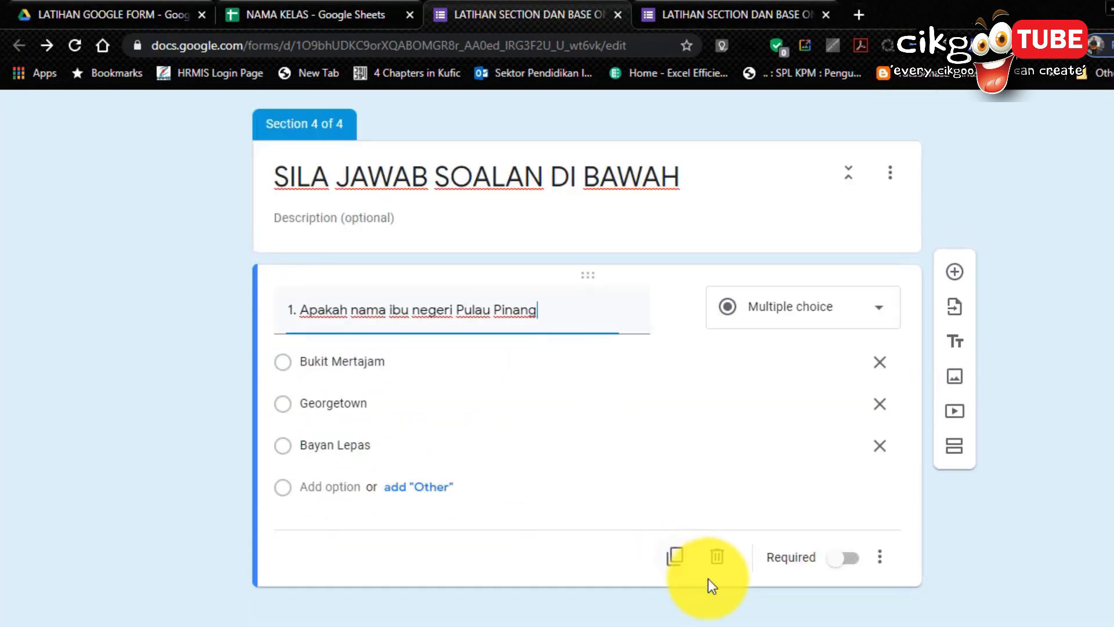
left_click(853, 557)
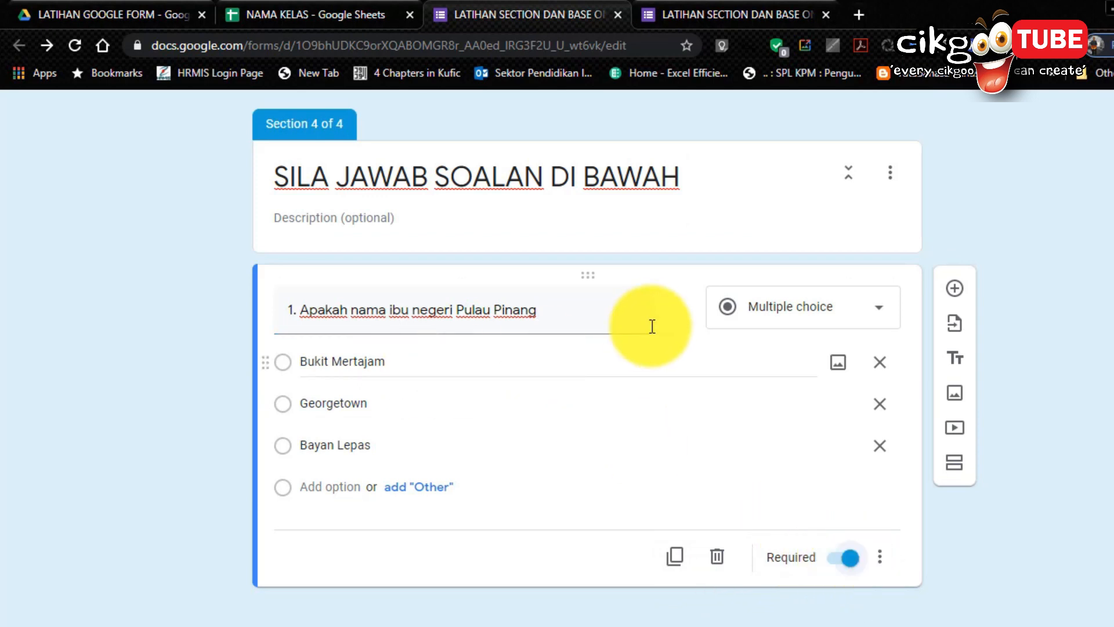
Step: Open the form's settings and make sure the restriction to Ministry Of Education Malaysia users is switched off
scroll(652, 321, "up", 15)
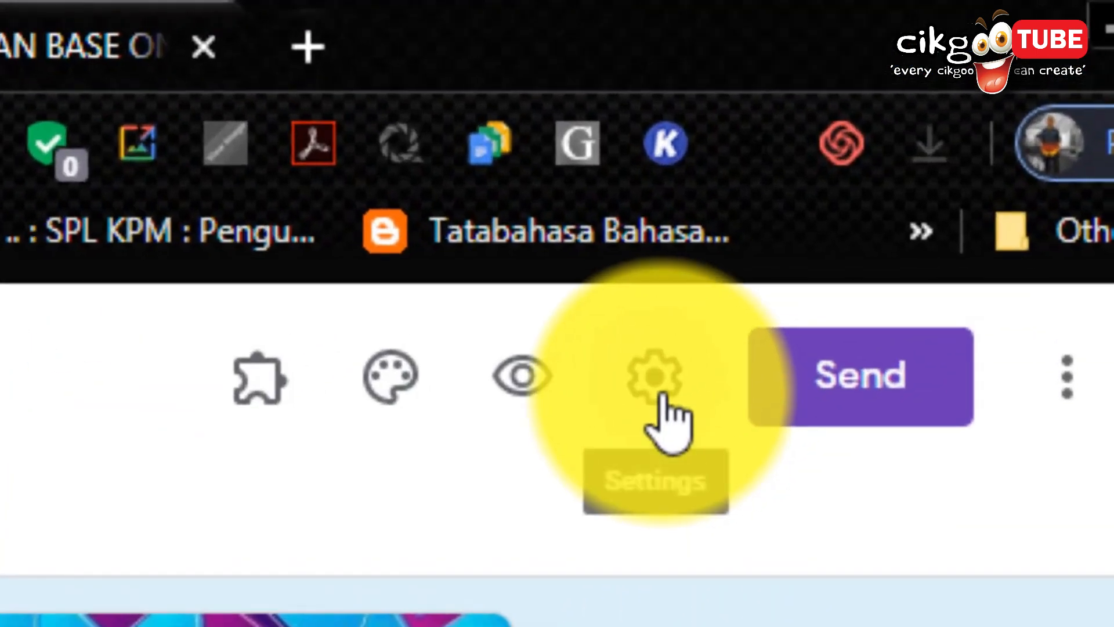
left_click(886, 194)
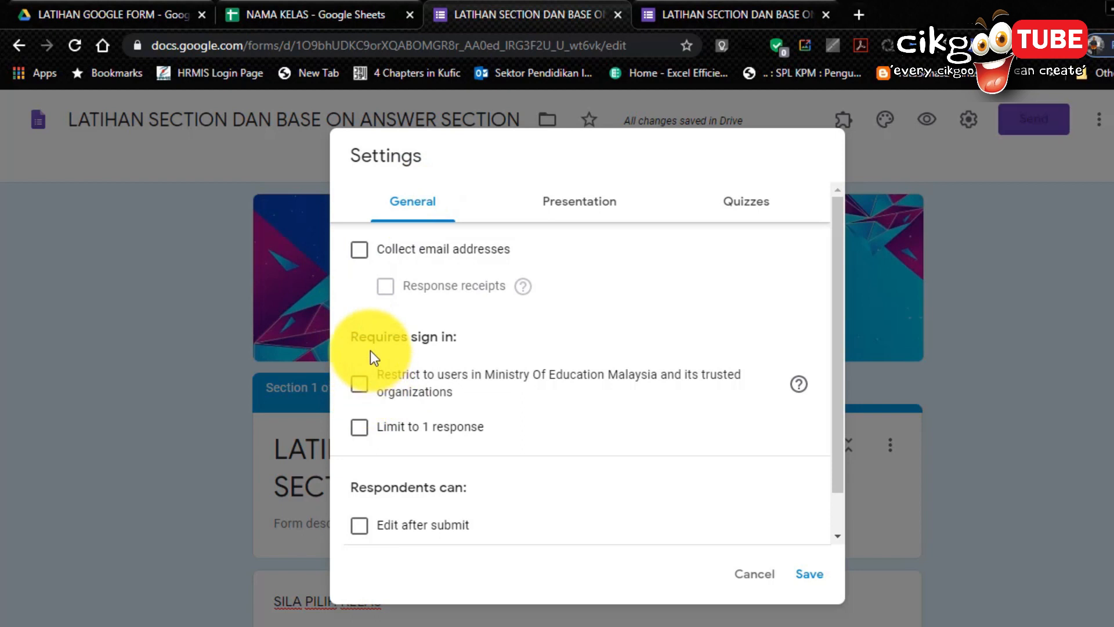
left_click(362, 388)
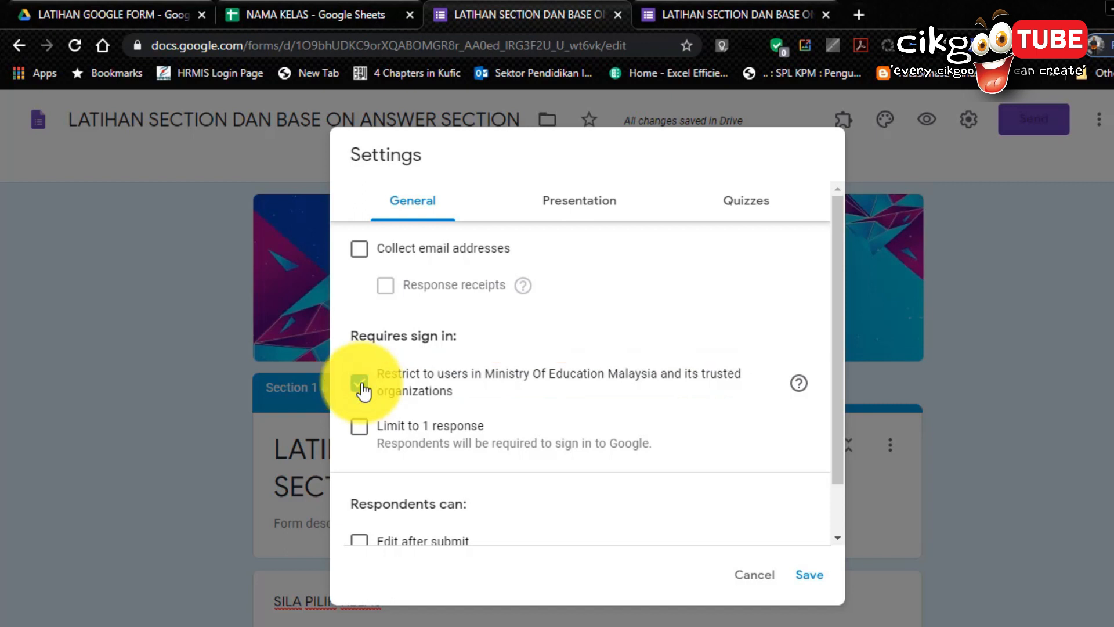
left_click(360, 384)
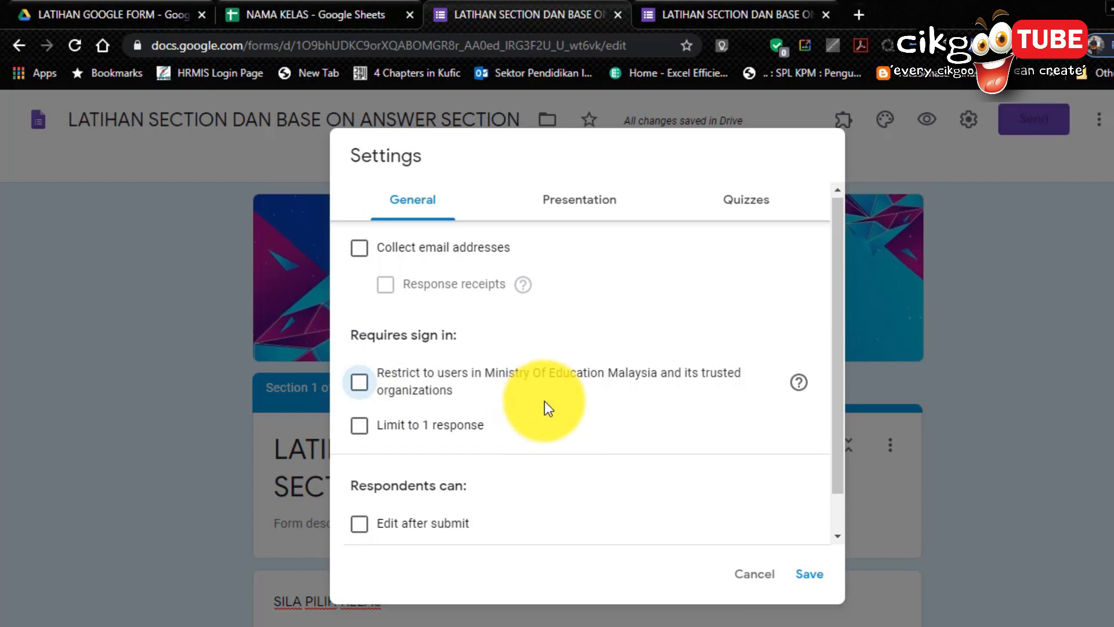
scroll(544, 402, "down", 1)
scroll(544, 402, "up", 1)
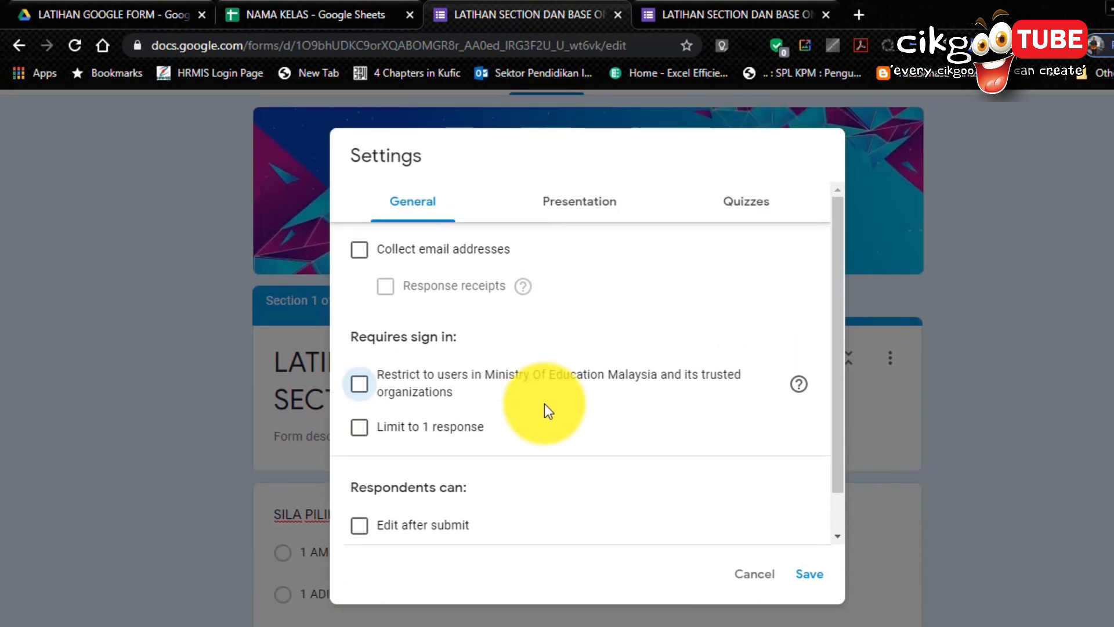
Step: Set the form's confirmation message to "Terima kasih kerana sudi menjawab soalan." and save the settings
left_click(578, 219)
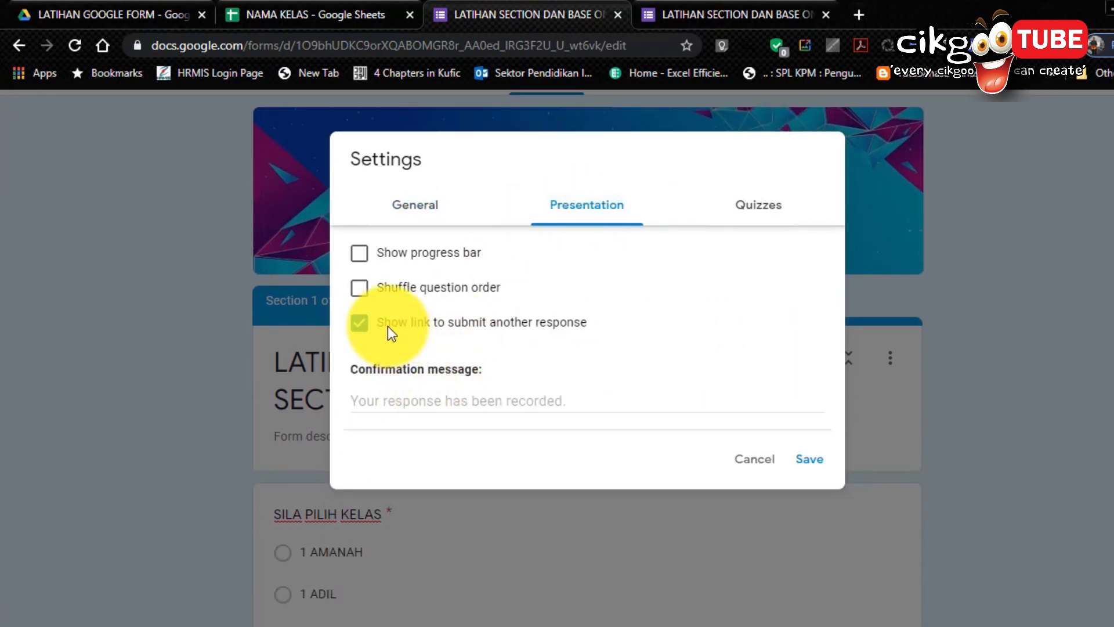
left_click(393, 398)
type("Terim")
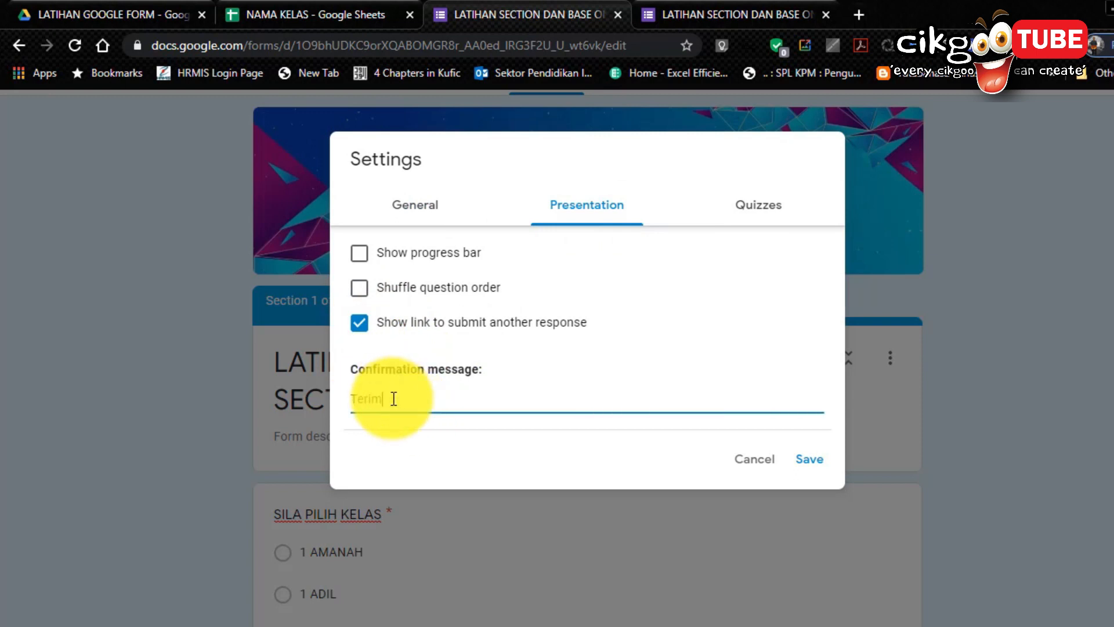
type("a kasih kerana sud")
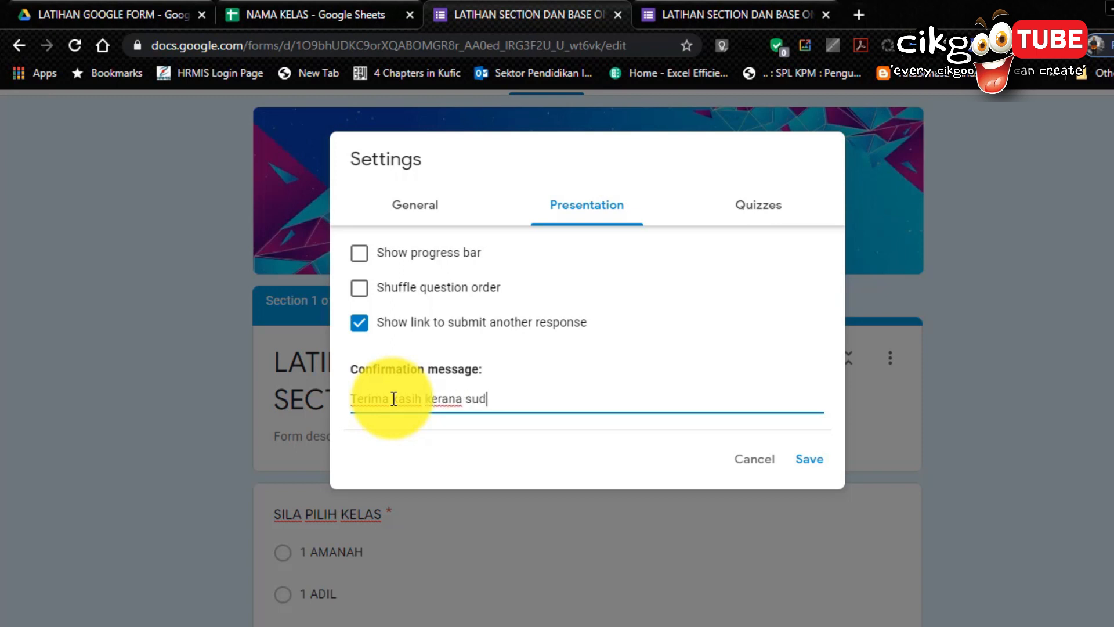
type("i menjawab so")
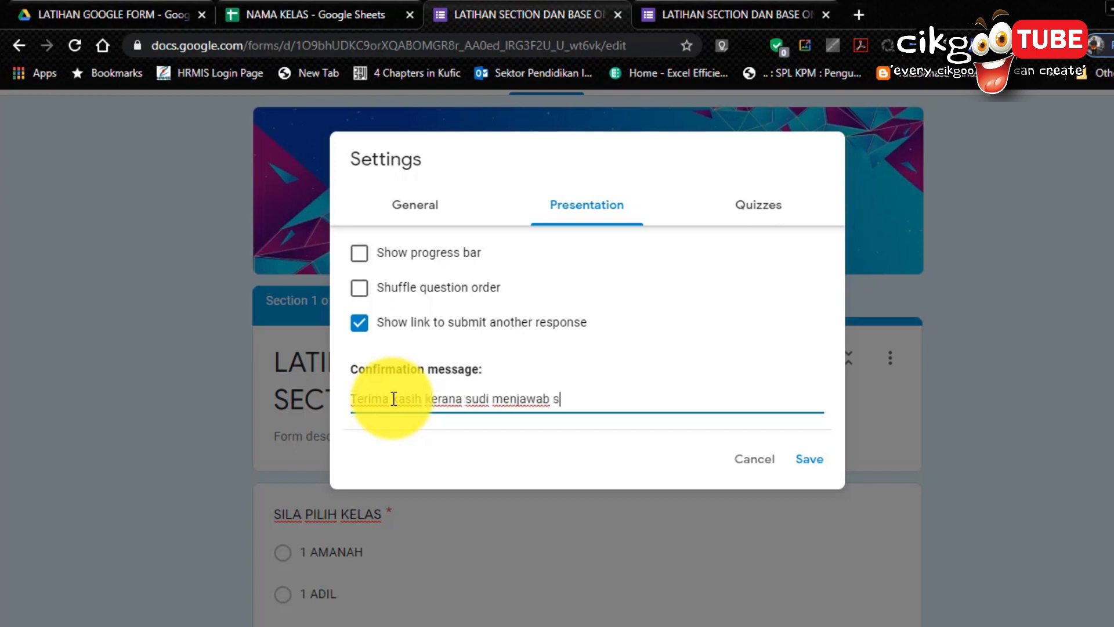
type("alan.")
left_click(809, 464)
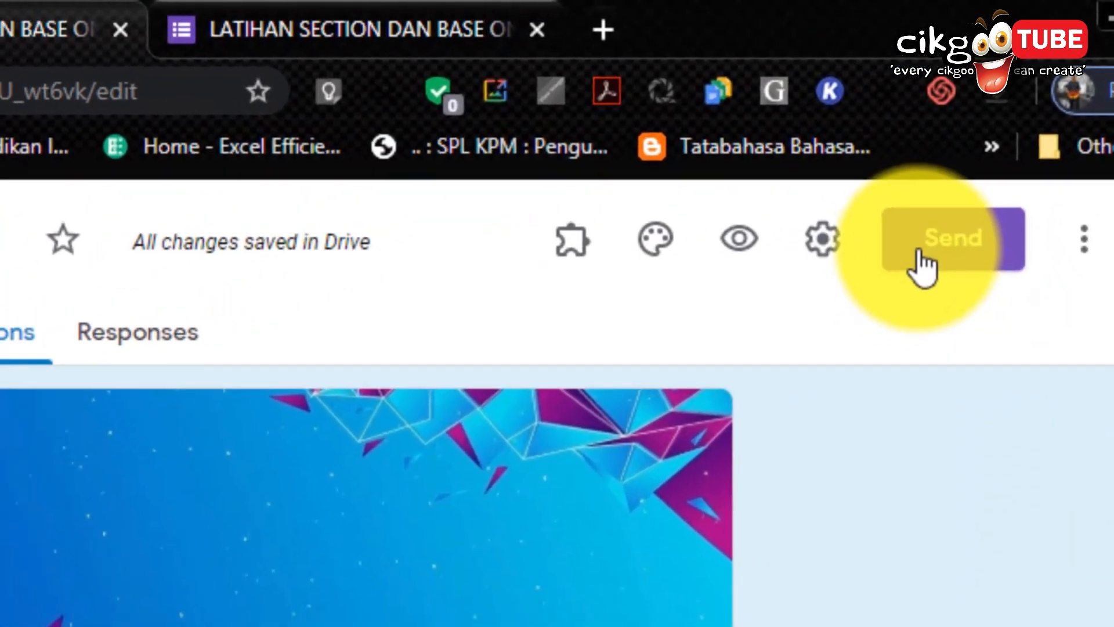
Step: Get the form's sharing link with a shortened URL, select it and close the send options
left_click(934, 244)
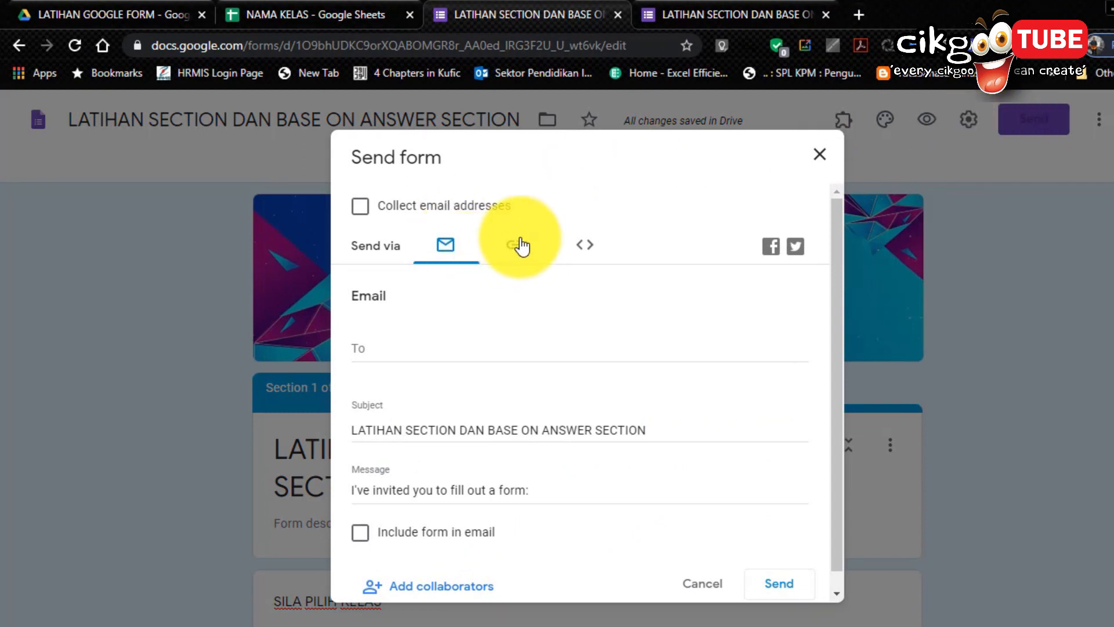
left_click(512, 250)
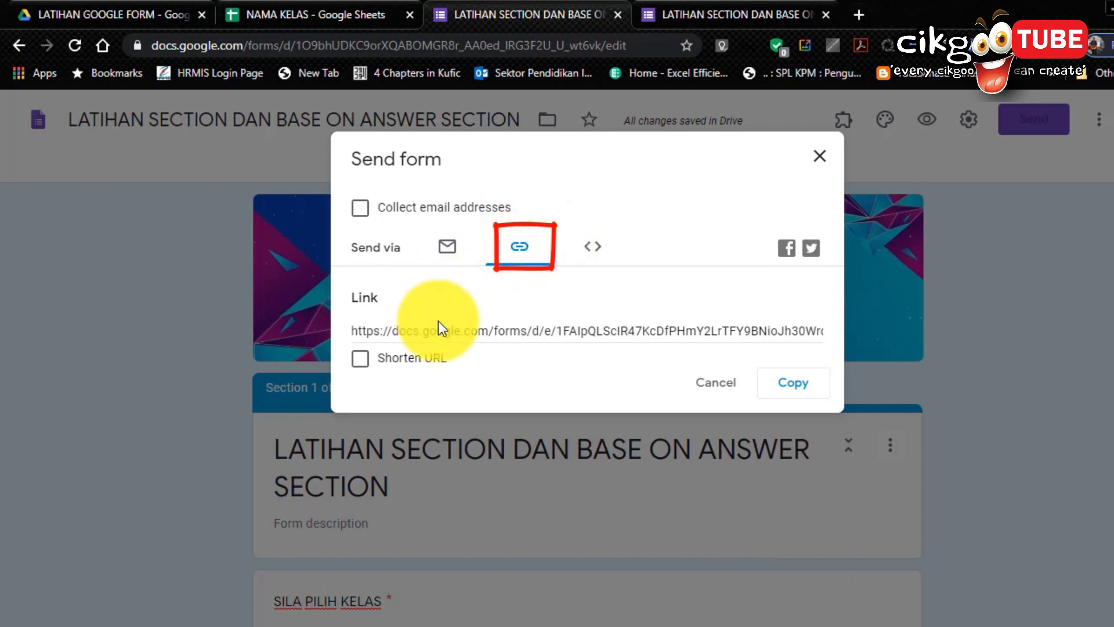
left_click(458, 330)
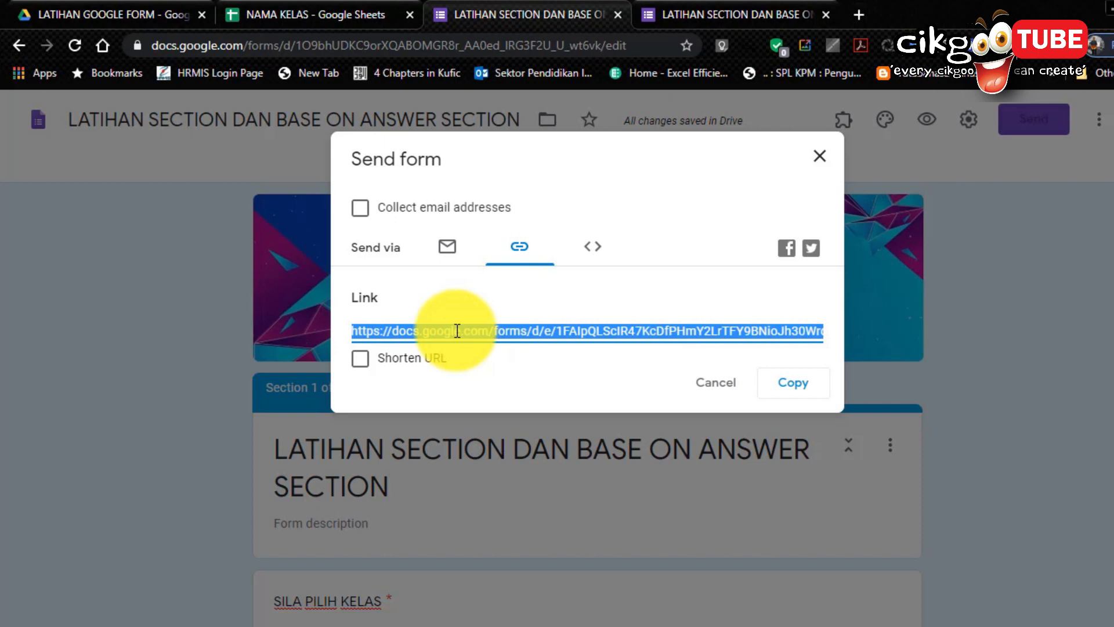
left_click(361, 361)
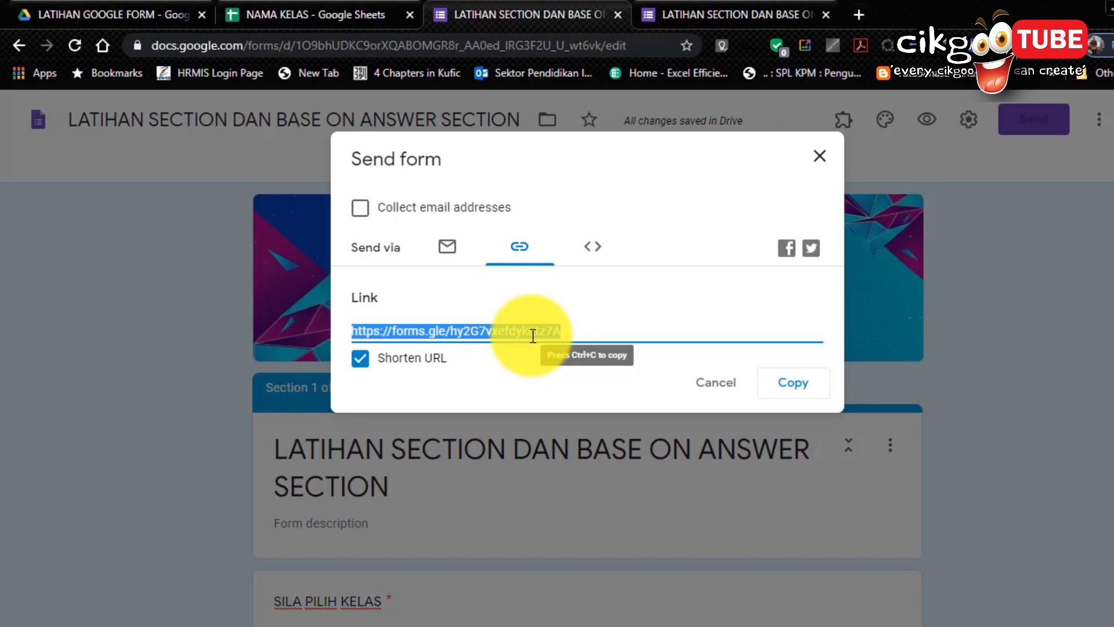
left_click(821, 156)
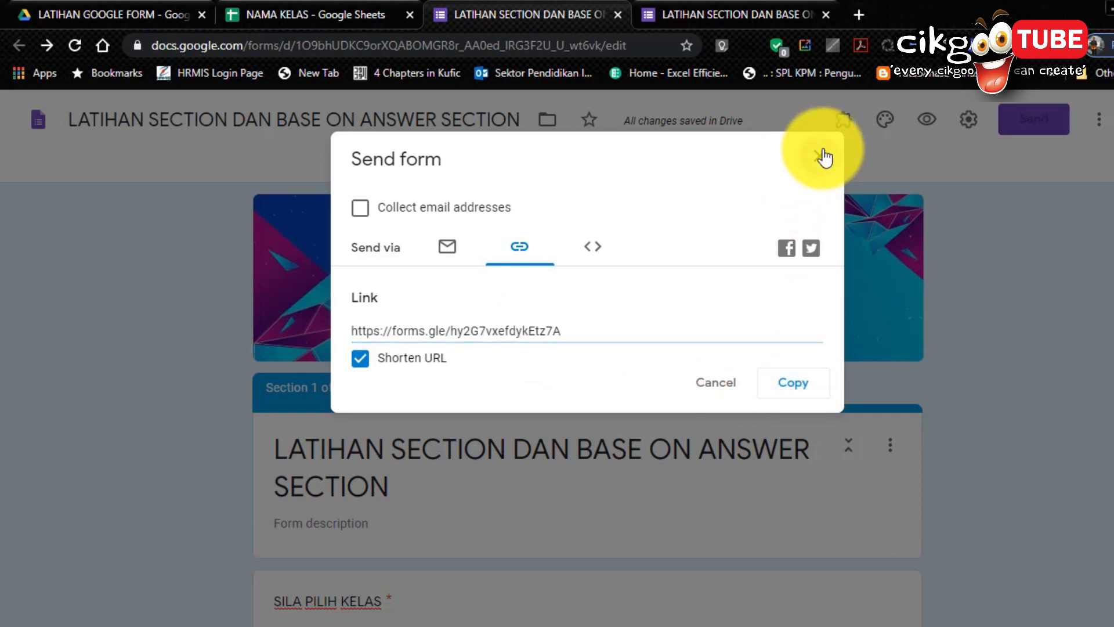
scroll(121, 311, "down", 3)
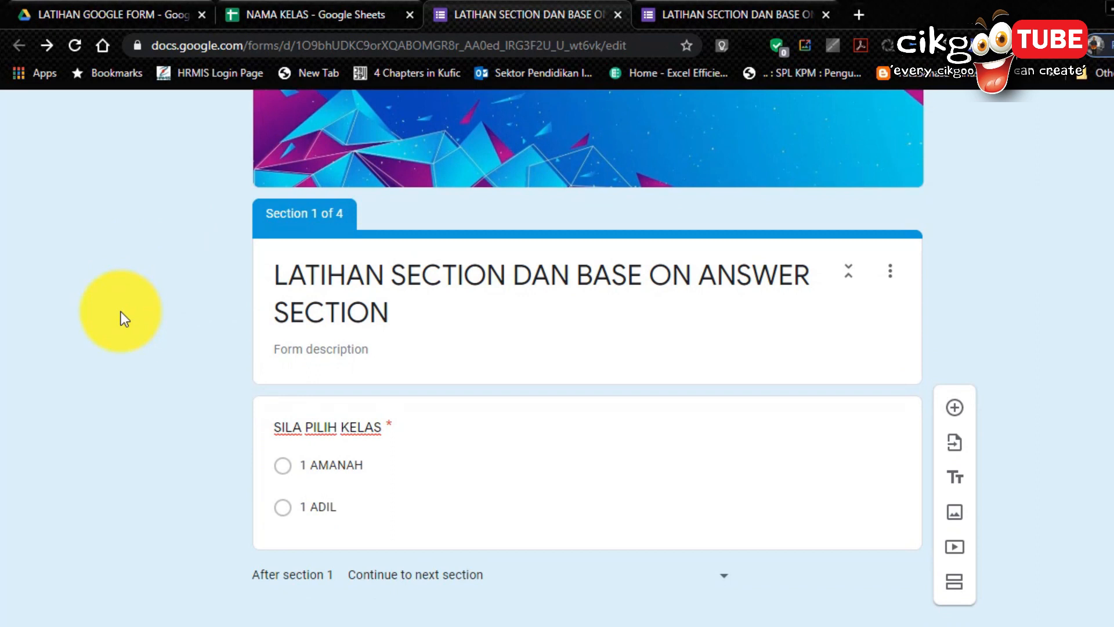
scroll(120, 311, "down", 2)
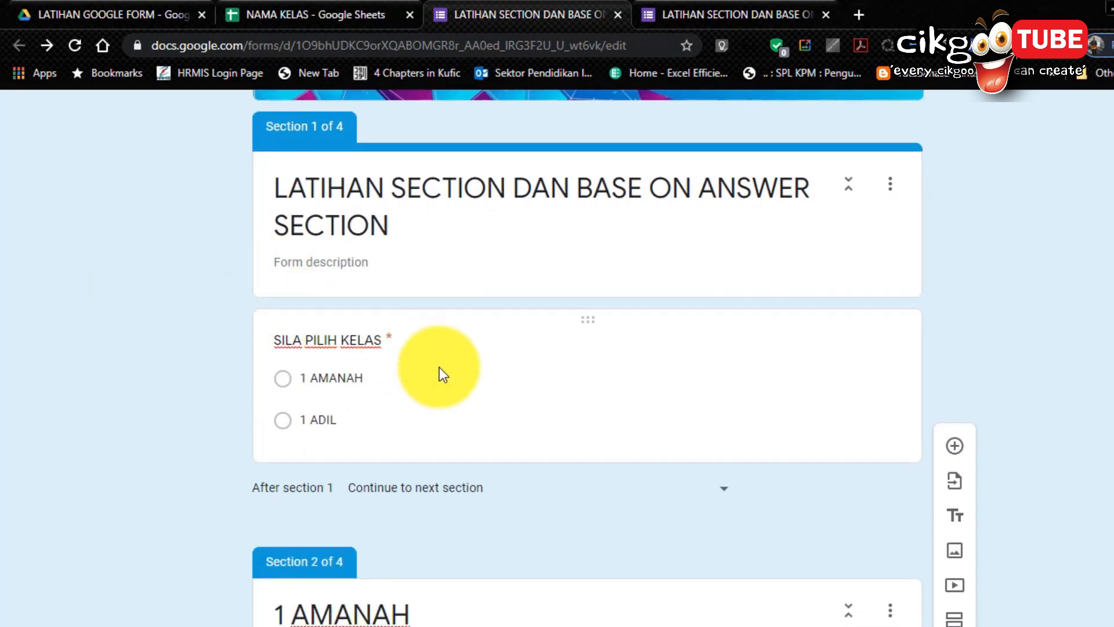